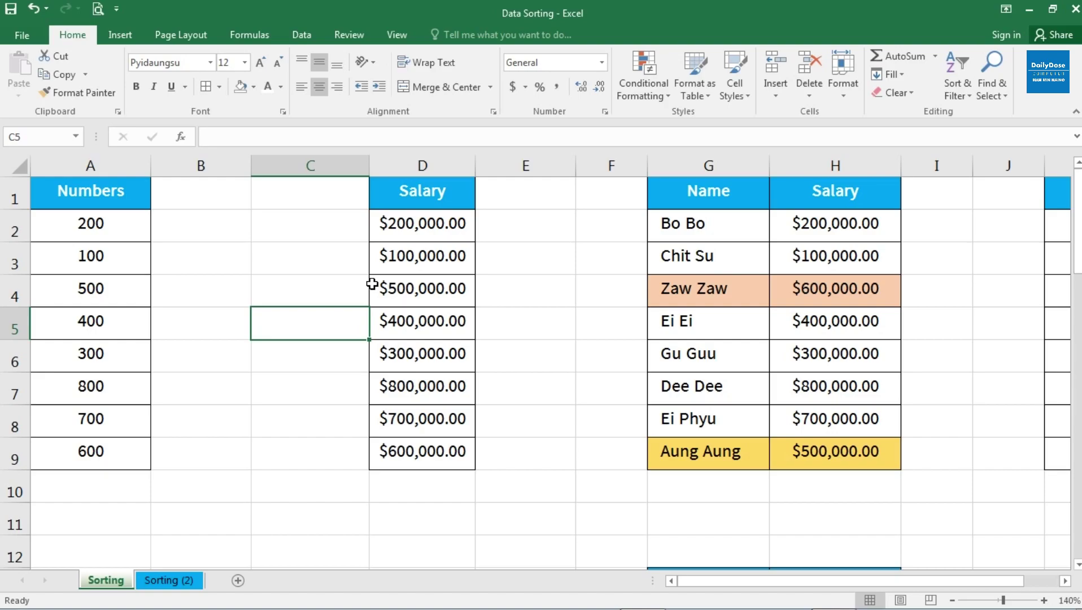
# Sort the Numbers list in column A from smallest to largest and check the reordered values.
pyautogui.click(113, 197)
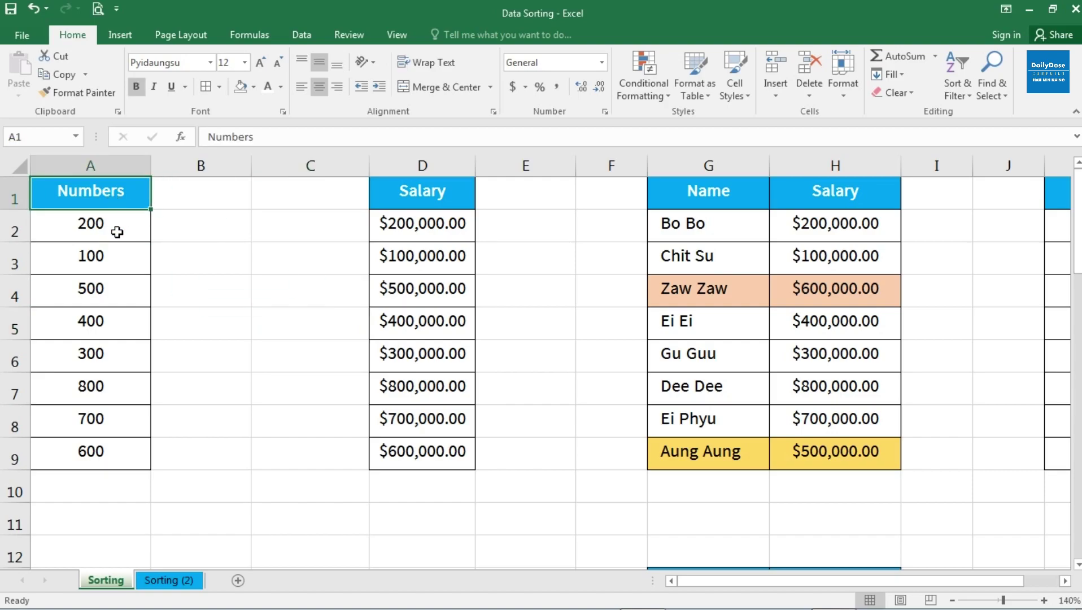
pyautogui.click(117, 240)
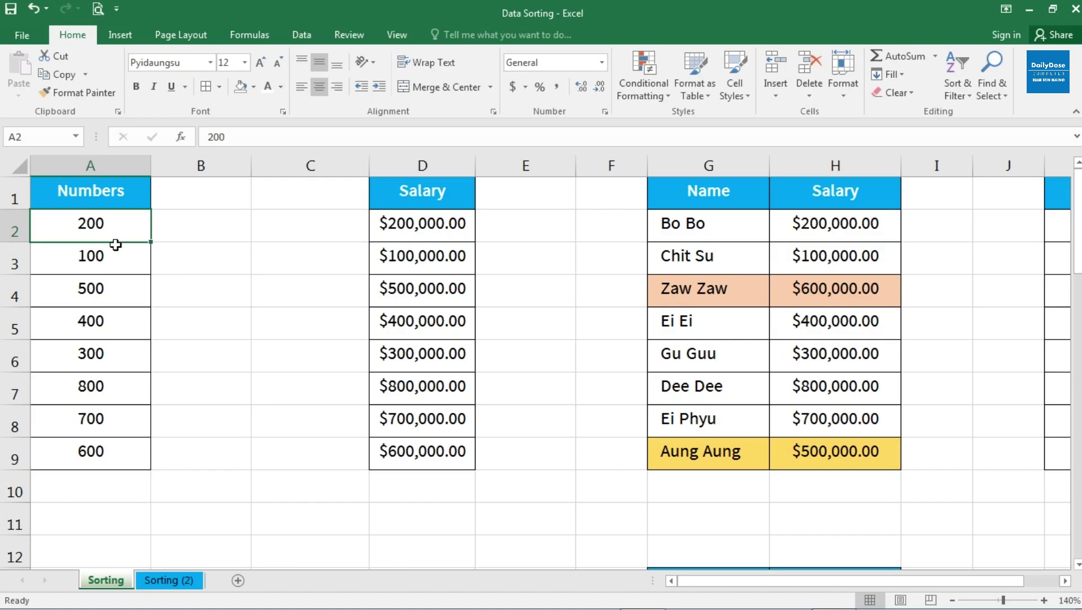
pyautogui.moveTo(111, 230); pyautogui.dragTo(102, 451)
pyautogui.click(115, 302)
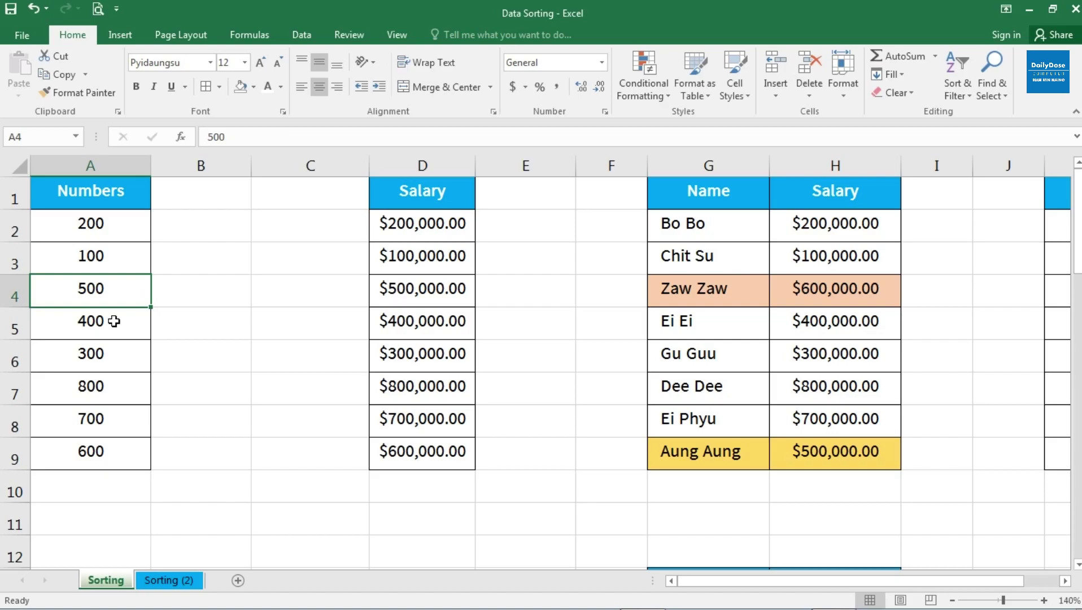
pyautogui.click(96, 323)
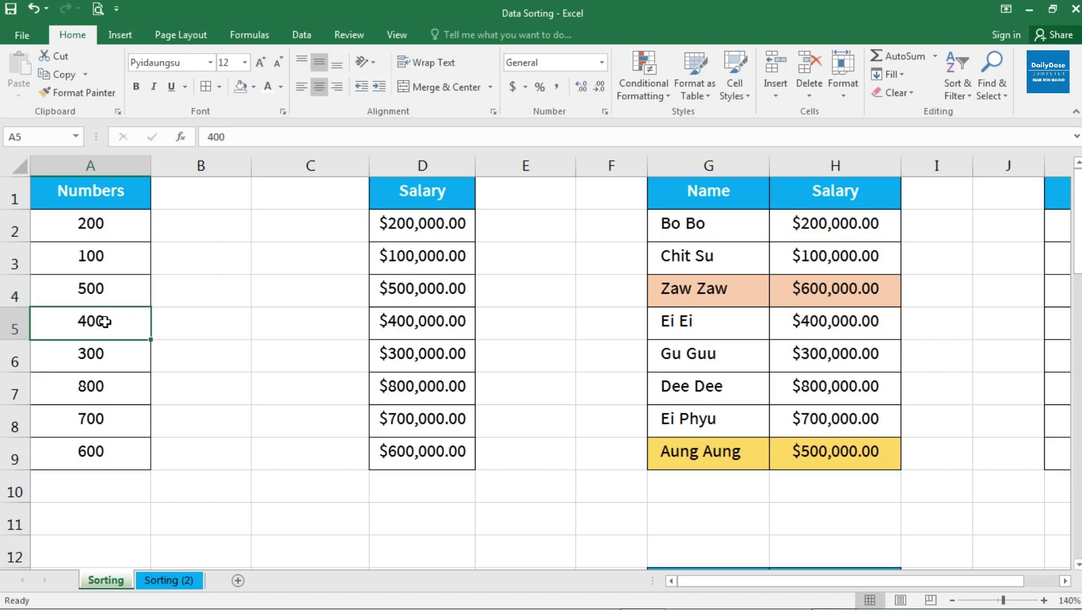
pyautogui.moveTo(87, 192); pyautogui.dragTo(91, 460)
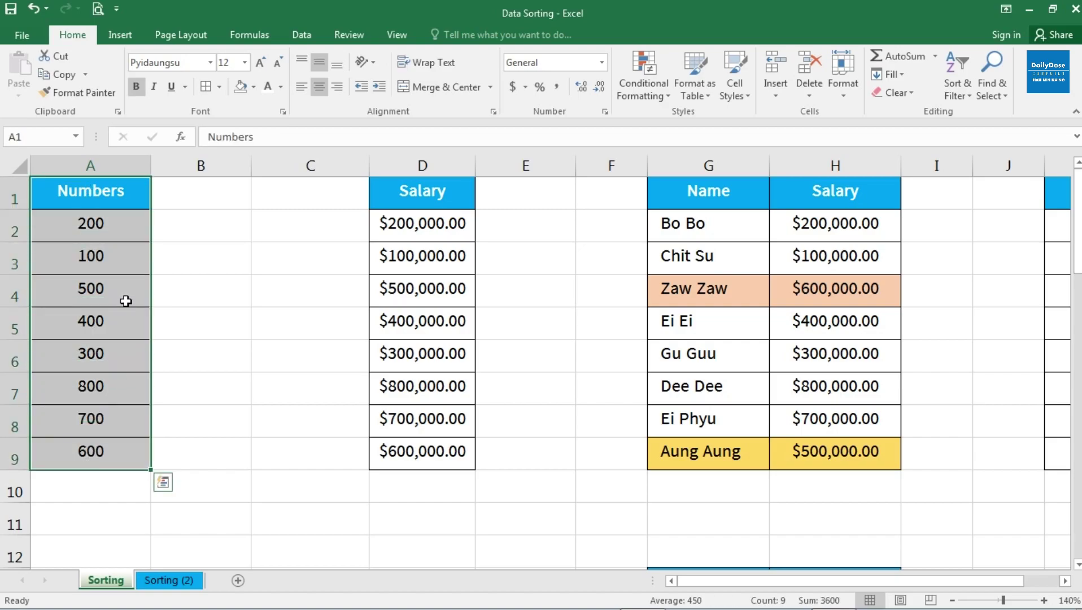
pyautogui.click(93, 290)
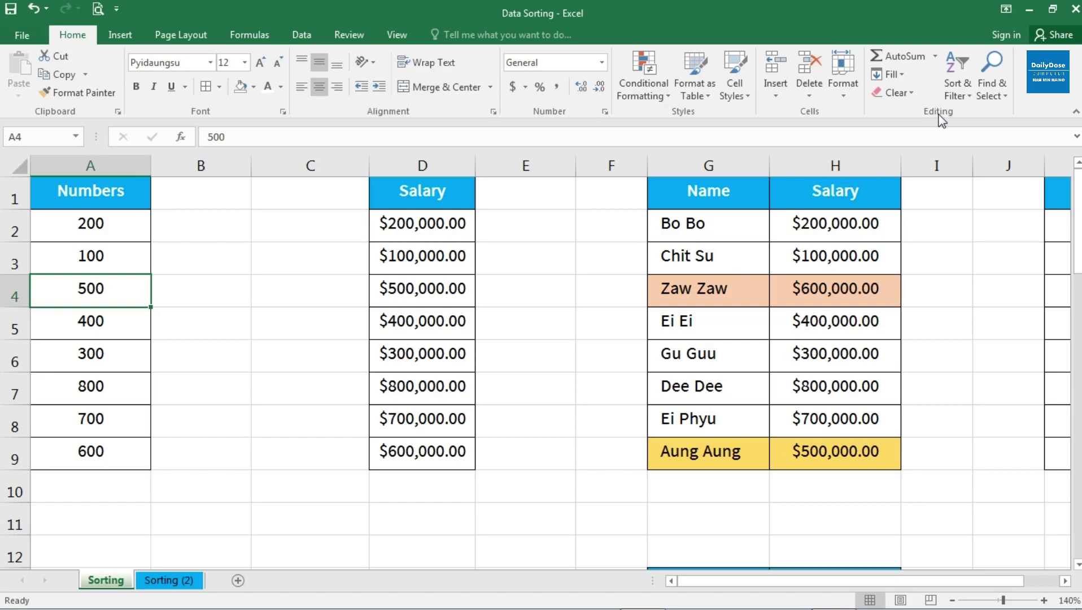
pyautogui.click(950, 78)
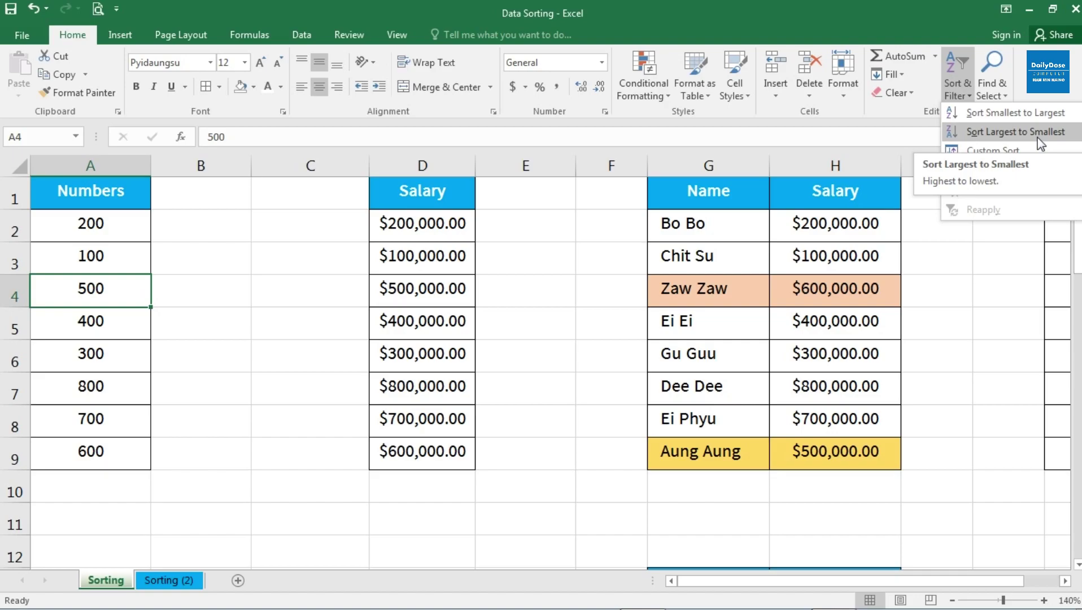
pyautogui.click(1011, 113)
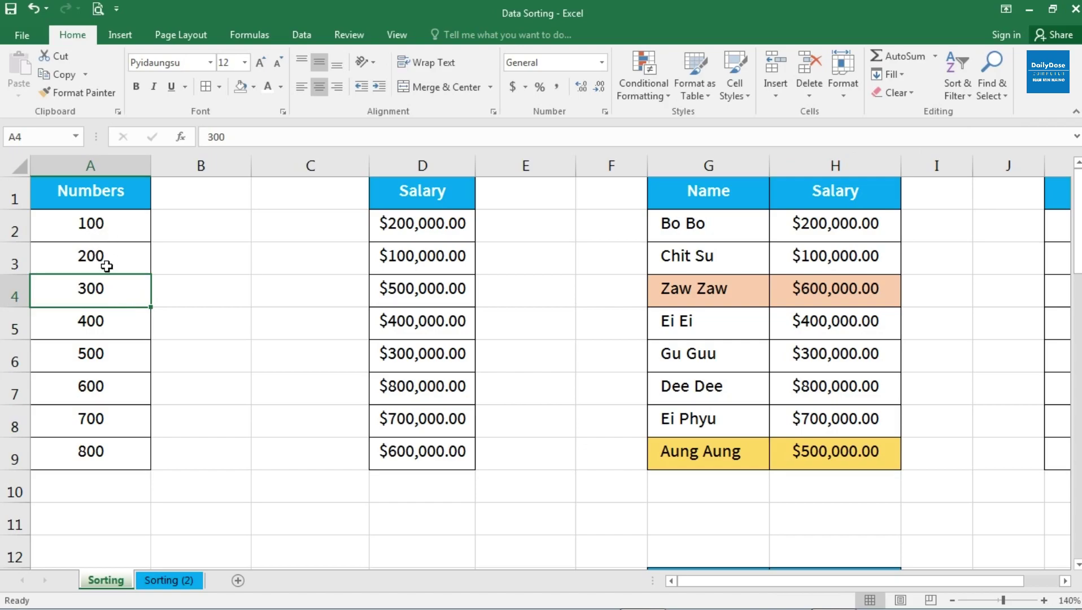
pyautogui.click(100, 231)
pyautogui.moveTo(103, 226); pyautogui.dragTo(102, 456)
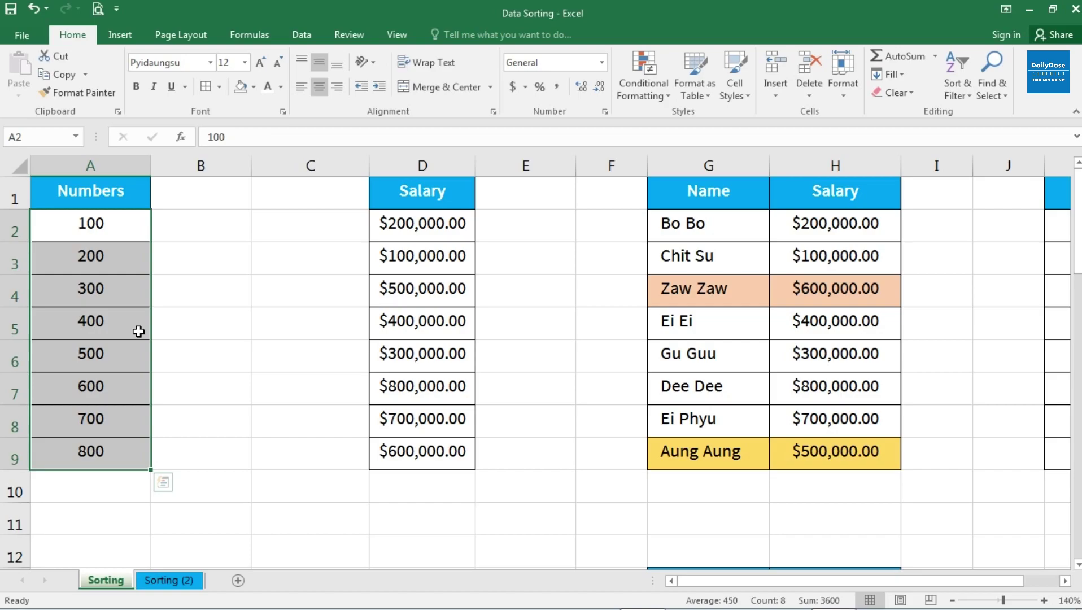
pyautogui.click(136, 329)
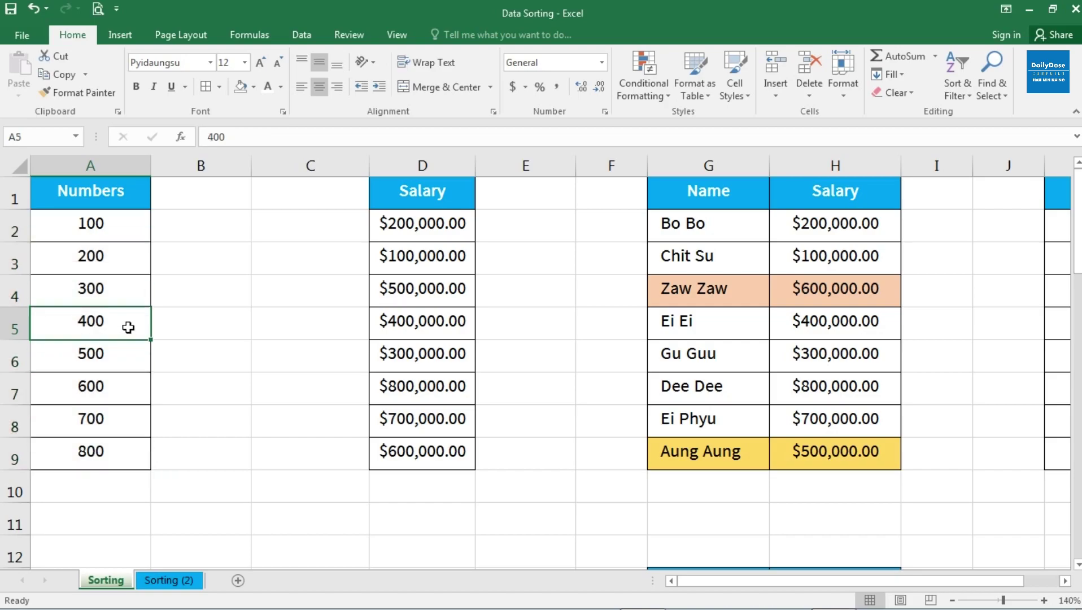
# Sort the standalone Salary list in column D from largest to smallest and check the reordered amounts.
pyautogui.click(418, 296)
pyautogui.click(418, 200)
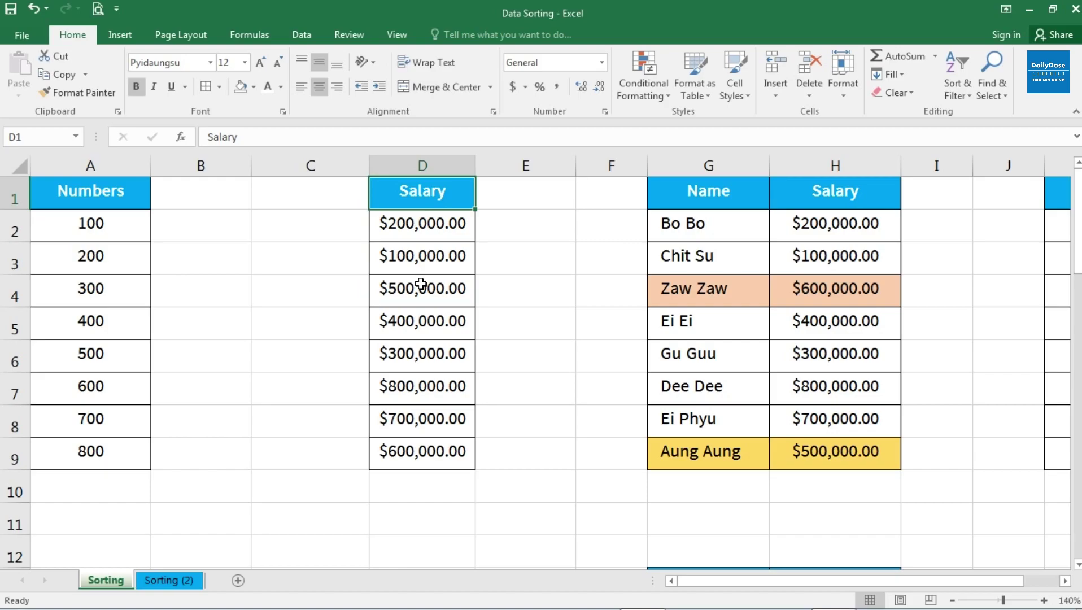
pyautogui.click(424, 233)
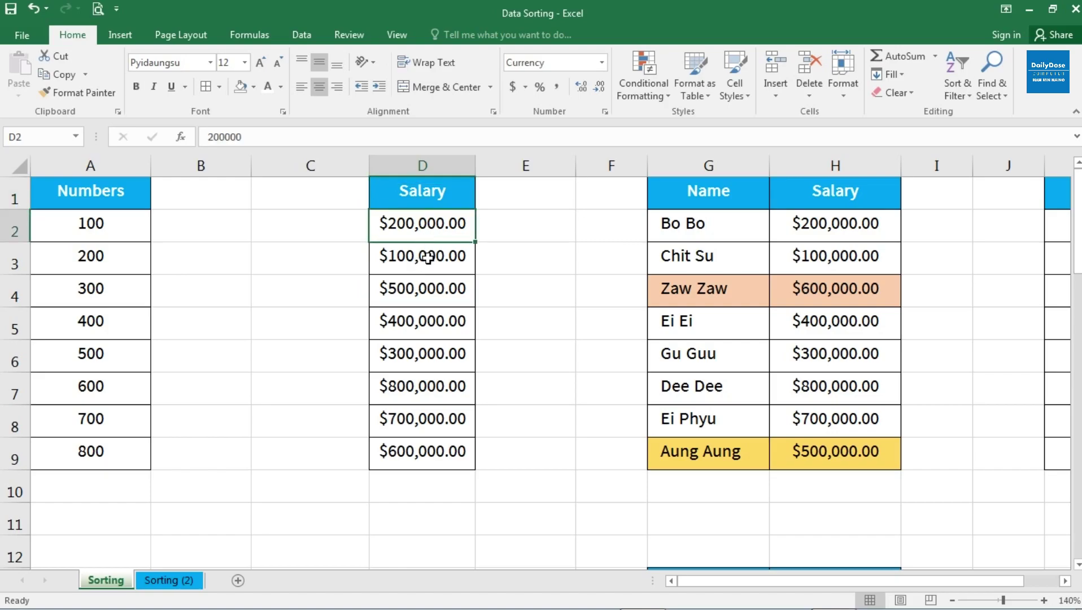
pyautogui.click(427, 258)
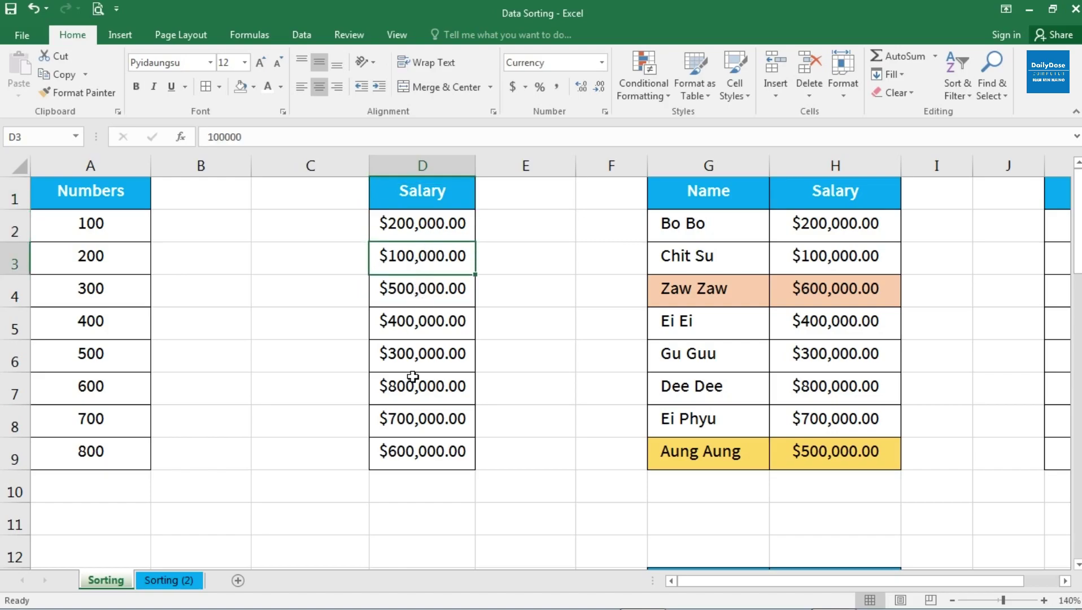
pyautogui.click(421, 356)
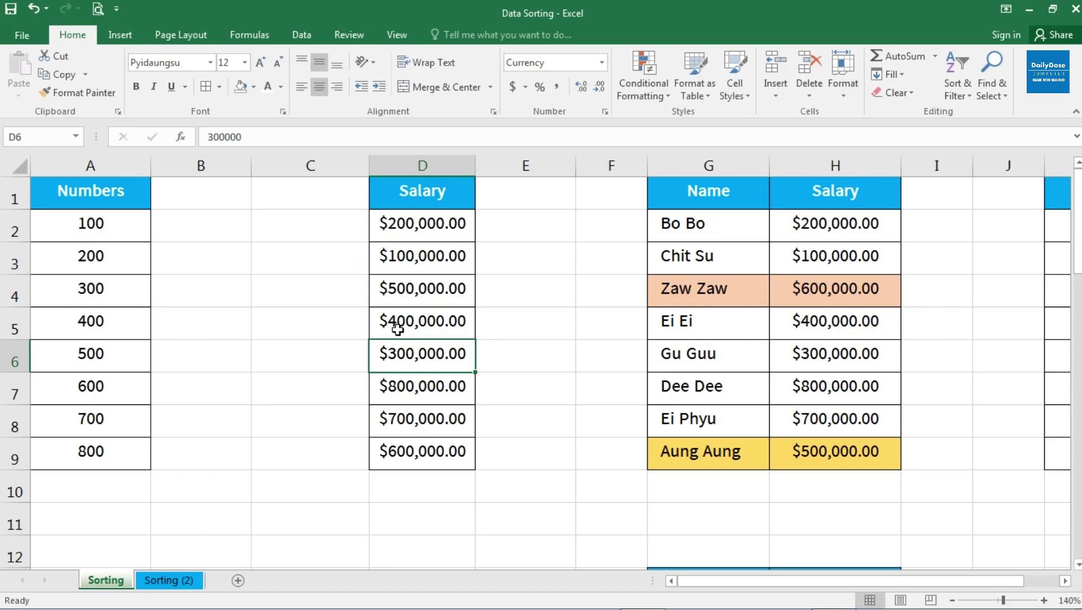
pyautogui.click(416, 325)
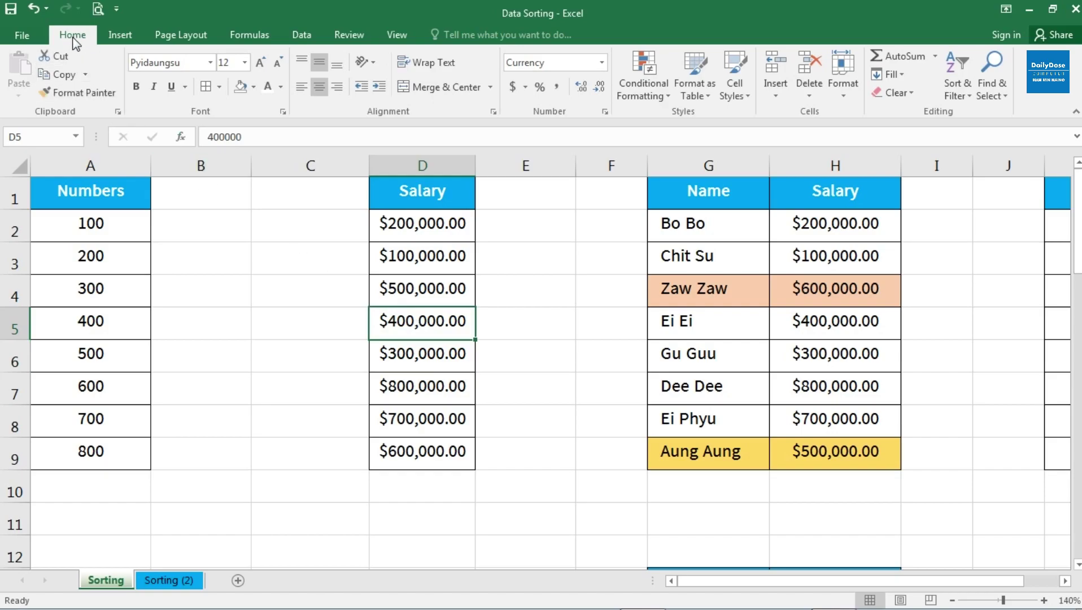
pyautogui.click(952, 83)
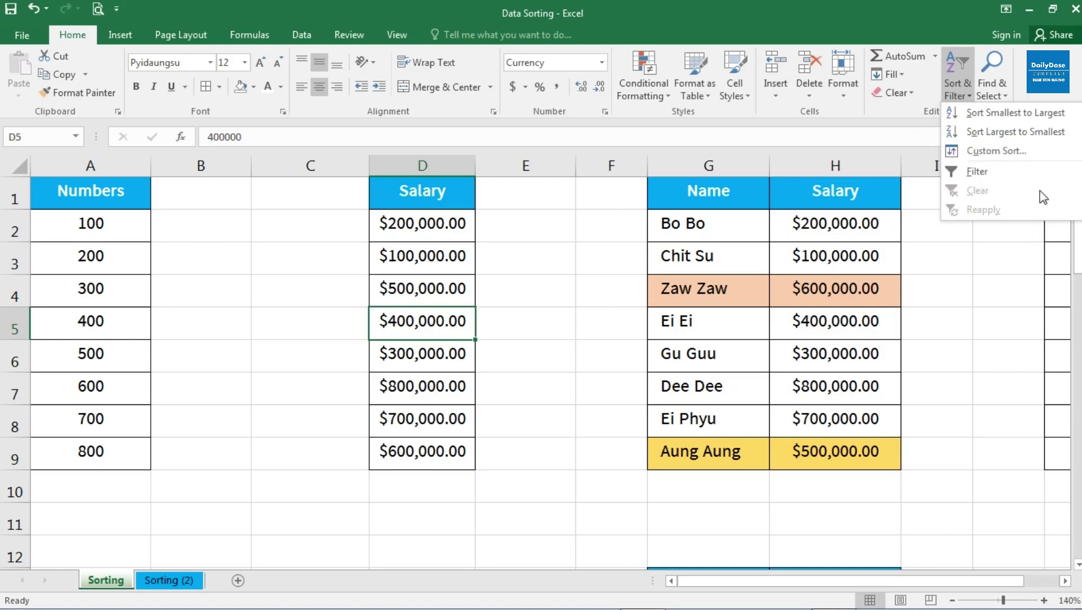
pyautogui.click(1029, 132)
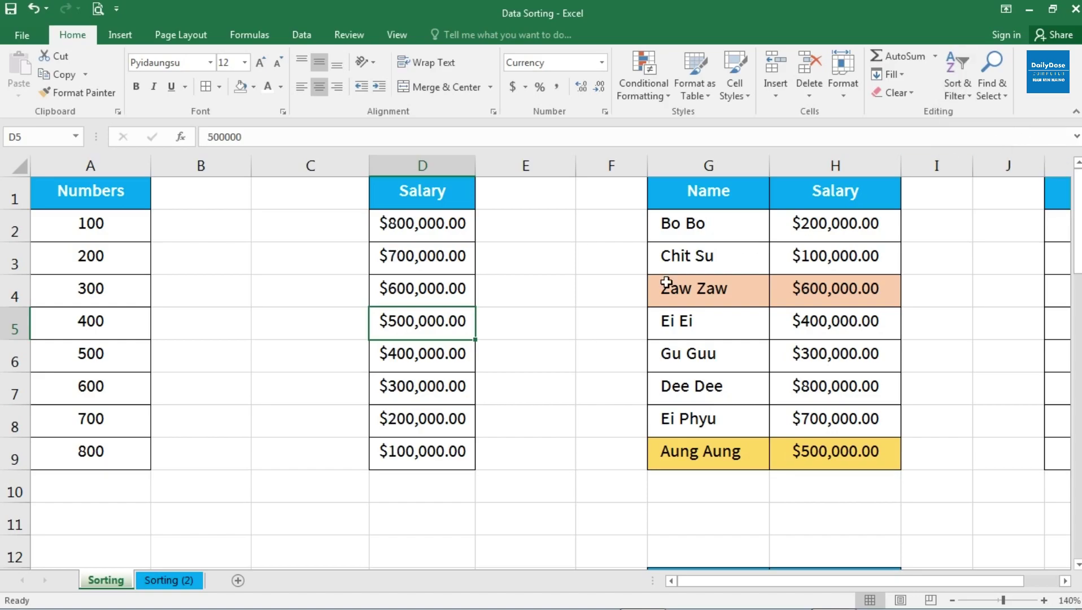
pyautogui.click(437, 225)
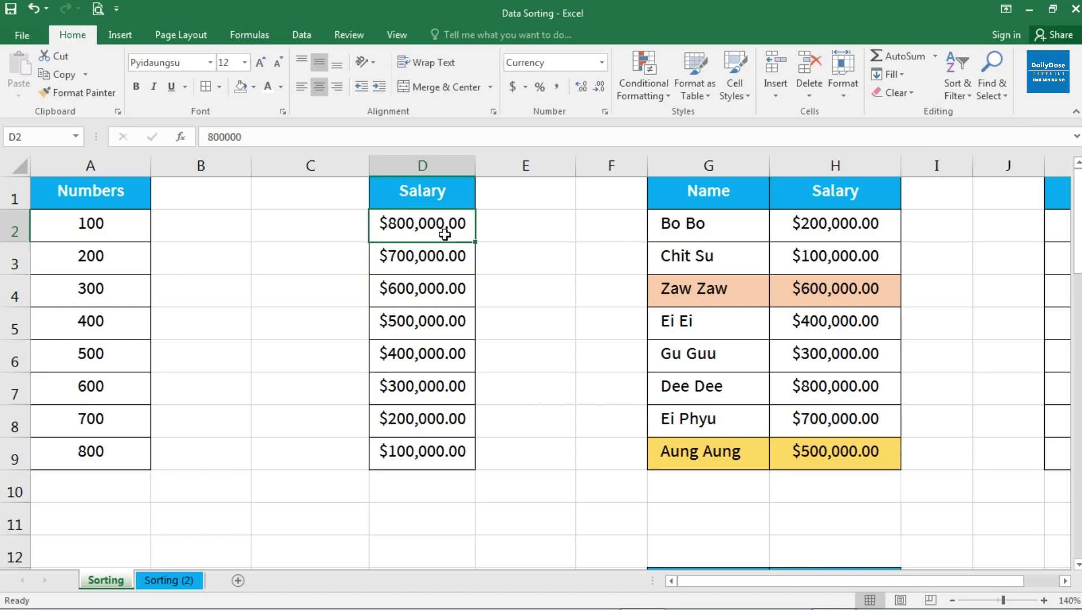
pyautogui.moveTo(447, 226); pyautogui.dragTo(424, 452)
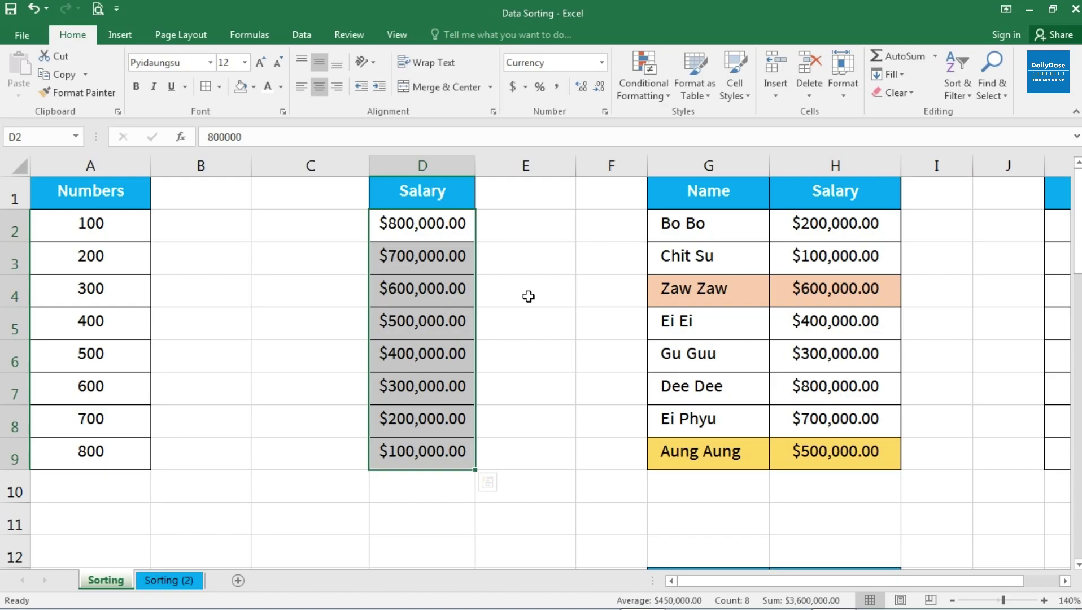
pyautogui.click(412, 299)
# Examine the Name and Salary table in columns G and H, matching the orange row's name with its salary.
pyautogui.moveTo(700, 584); pyautogui.dragTo(747, 582)
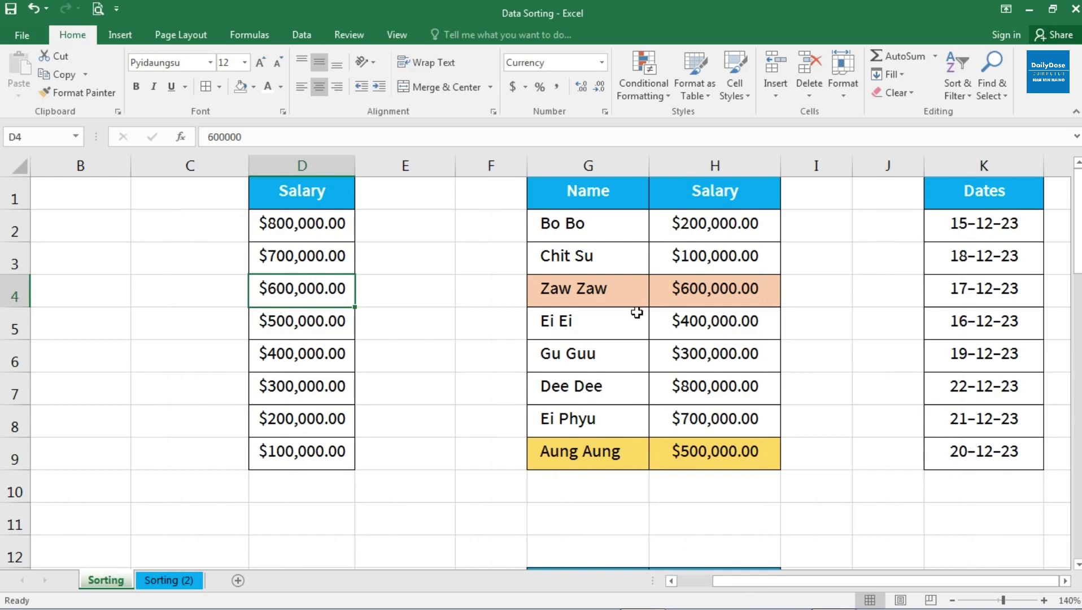
pyautogui.click(598, 266)
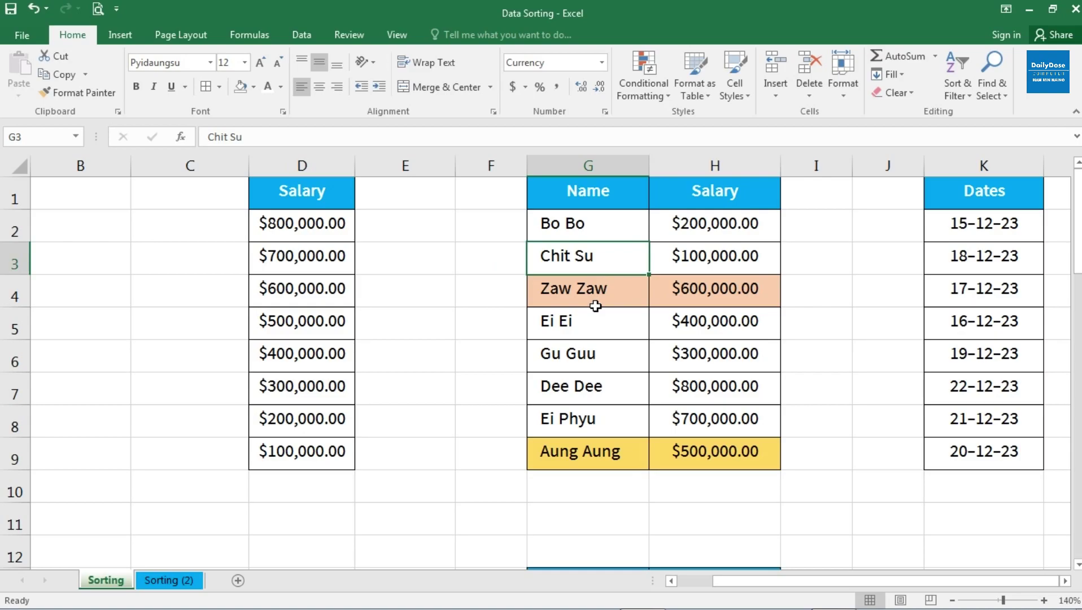
pyautogui.click(601, 206)
pyautogui.moveTo(599, 223); pyautogui.dragTo(594, 444)
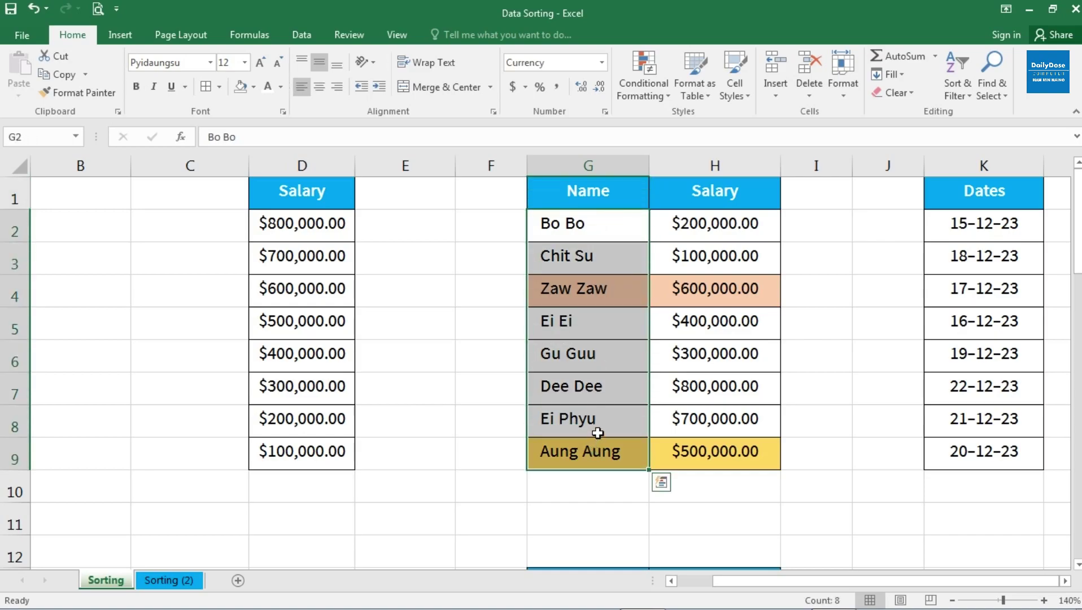
pyautogui.click(733, 218)
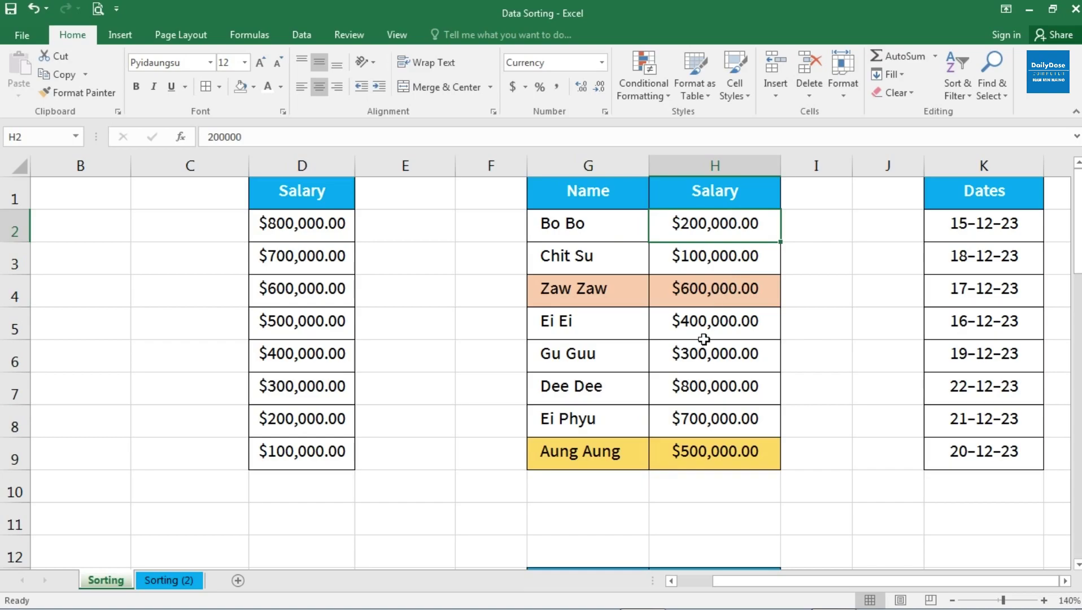
pyautogui.click(708, 299)
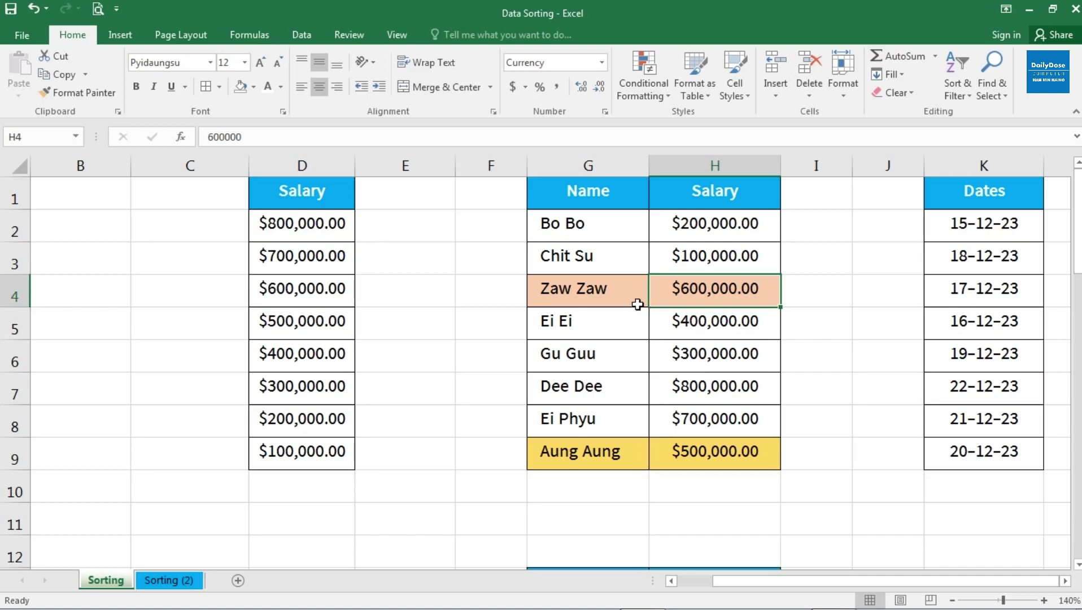
pyautogui.click(610, 302)
pyautogui.click(674, 300)
pyautogui.click(600, 293)
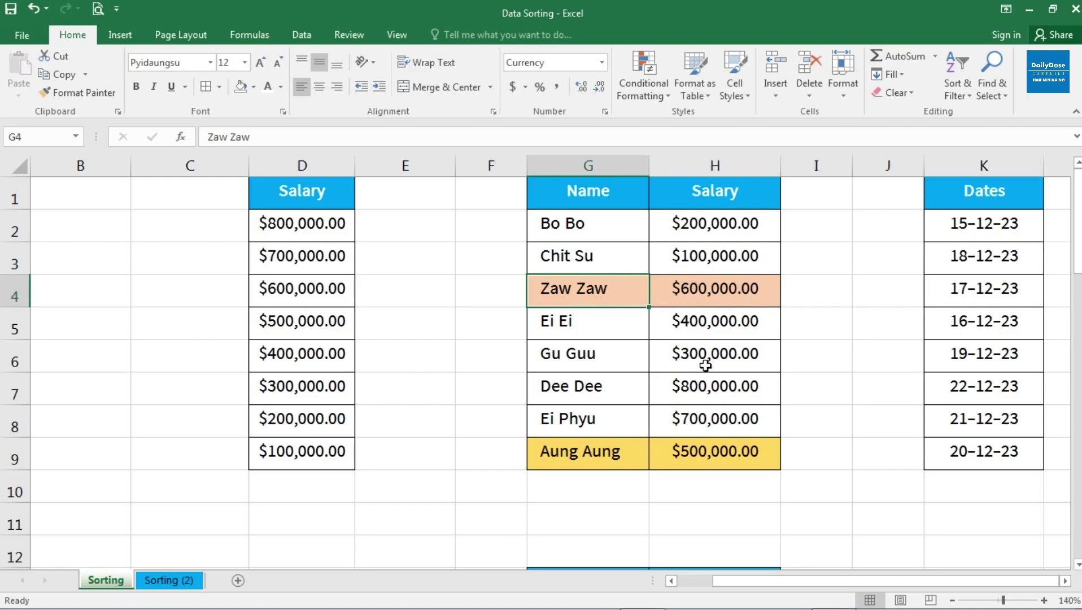
pyautogui.click(711, 297)
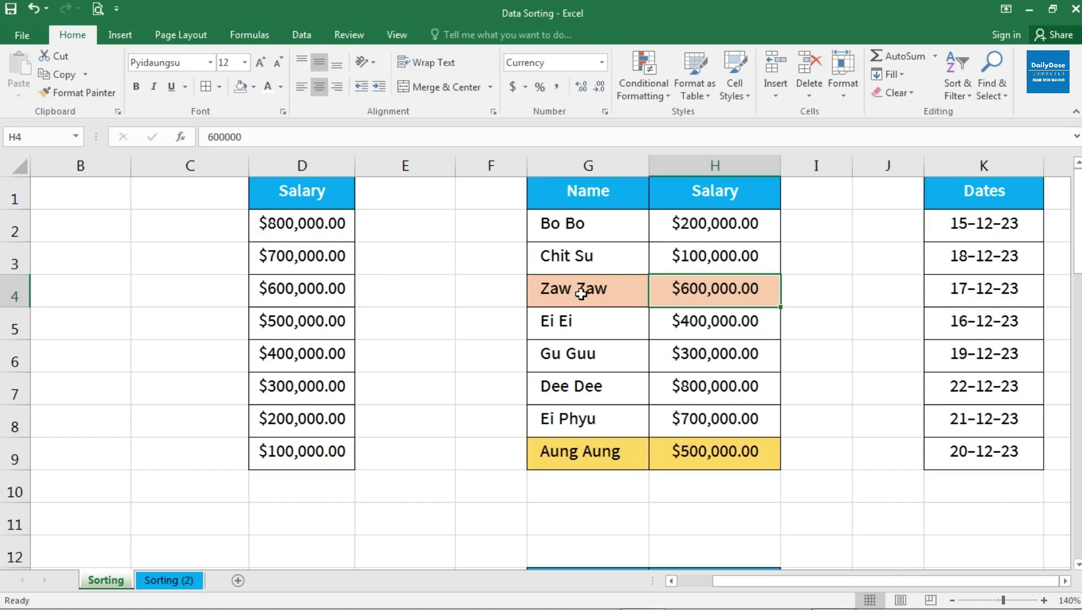
# Sort the Name and Salary table in columns G and H by Salary from smallest to largest.
pyautogui.moveTo(572, 195); pyautogui.dragTo(728, 454)
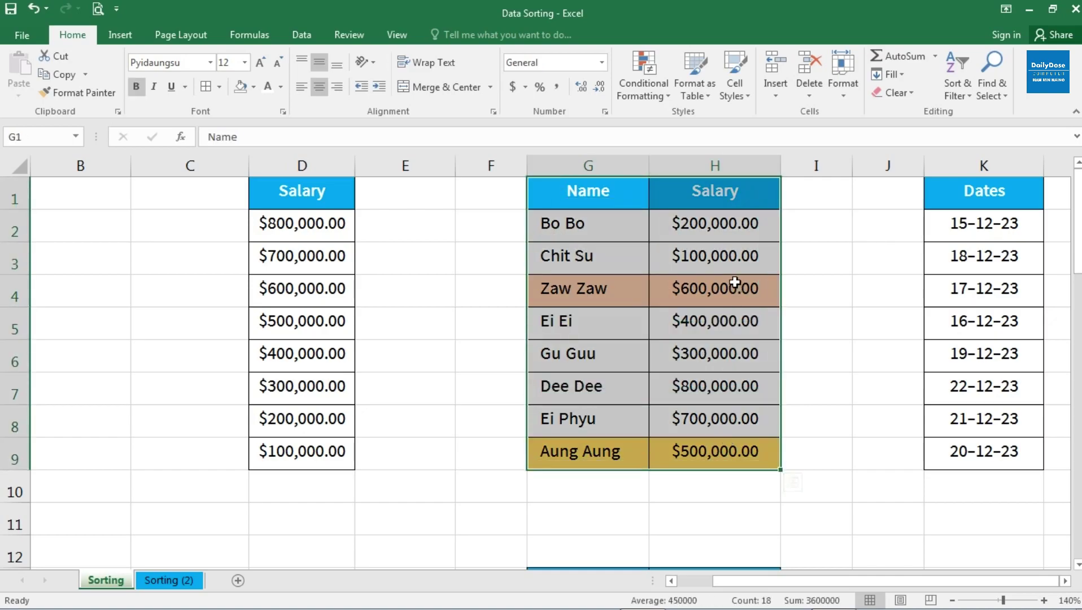
pyautogui.click(686, 326)
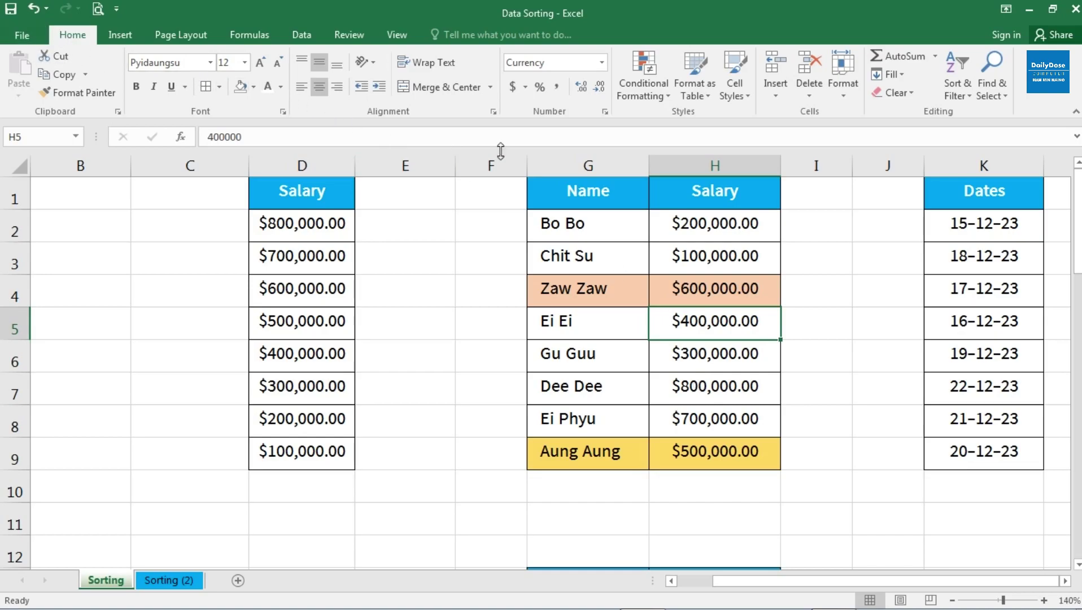
pyautogui.click(951, 85)
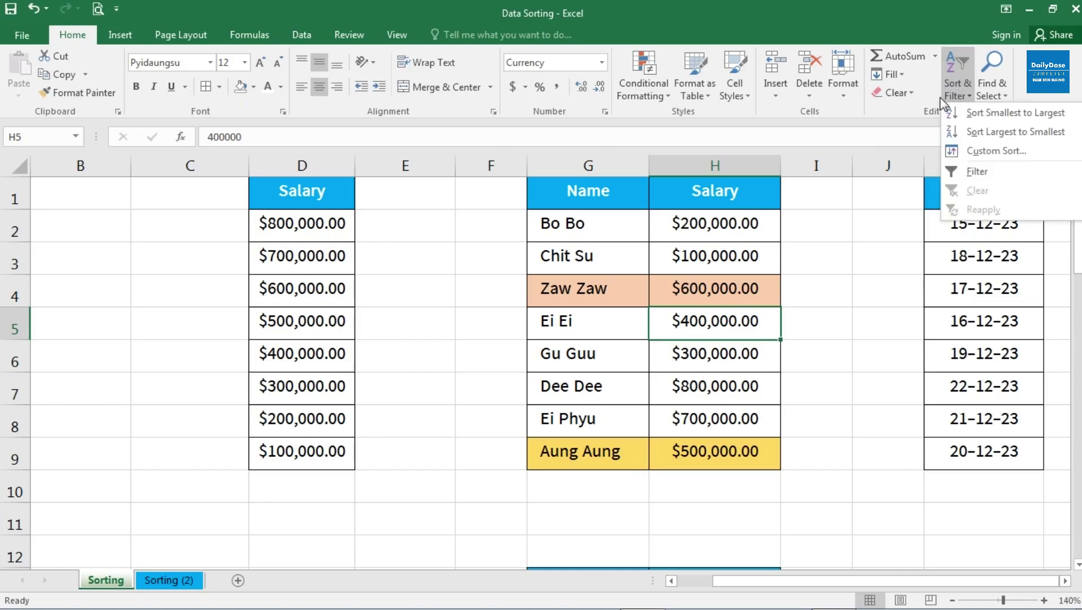
pyautogui.click(1031, 112)
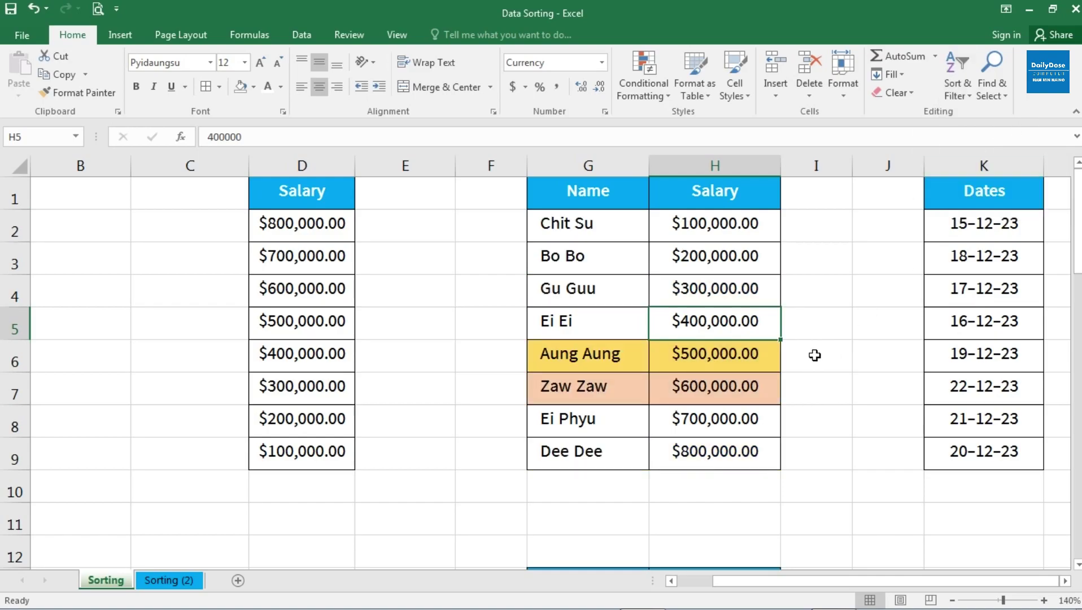
# Review the sorted salaries in column H and check the names paired with them in the highlighted rows.
pyautogui.click(723, 226)
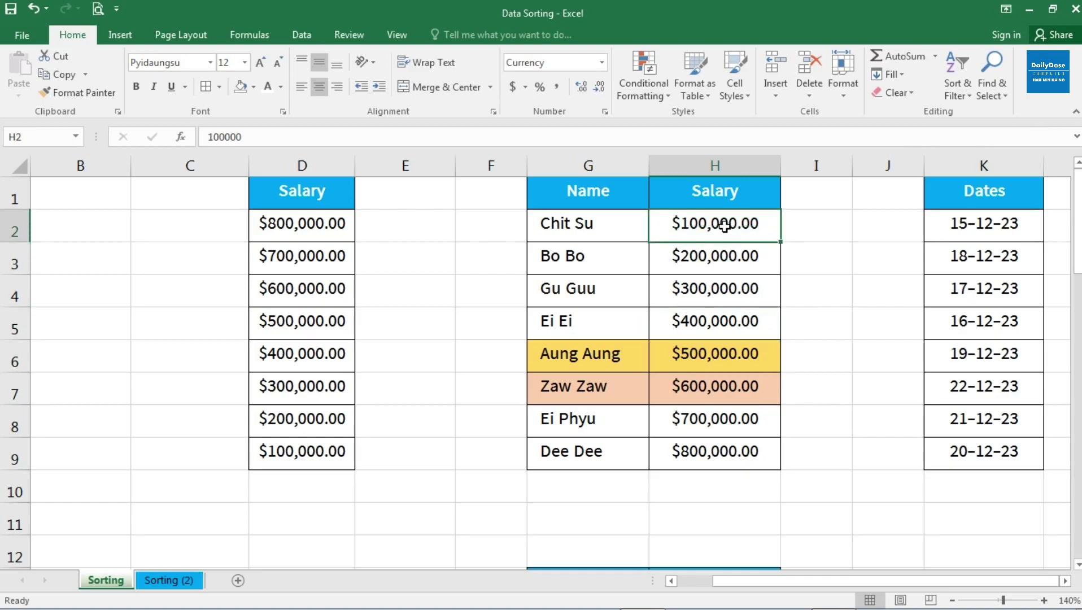
pyautogui.moveTo(724, 253); pyautogui.dragTo(729, 455)
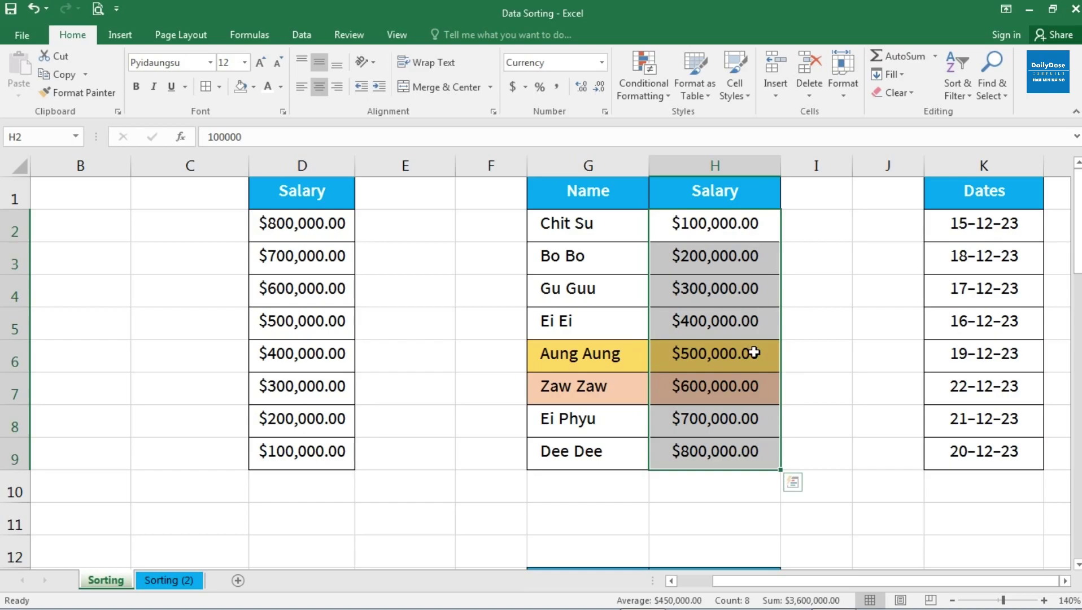
pyautogui.click(709, 393)
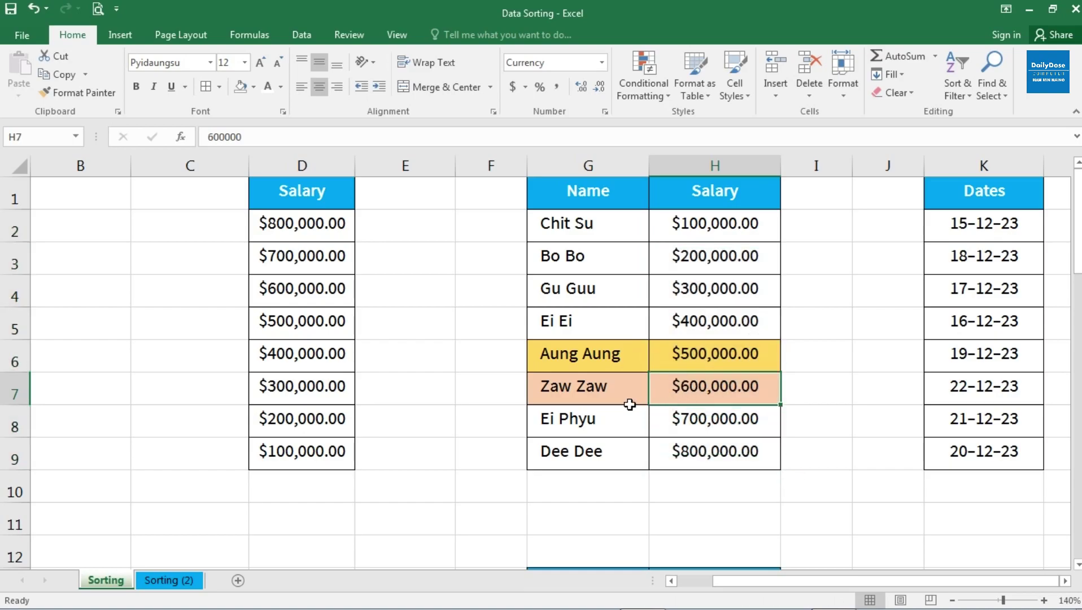
pyautogui.moveTo(589, 394); pyautogui.dragTo(690, 397)
pyautogui.click(683, 394)
pyautogui.click(603, 390)
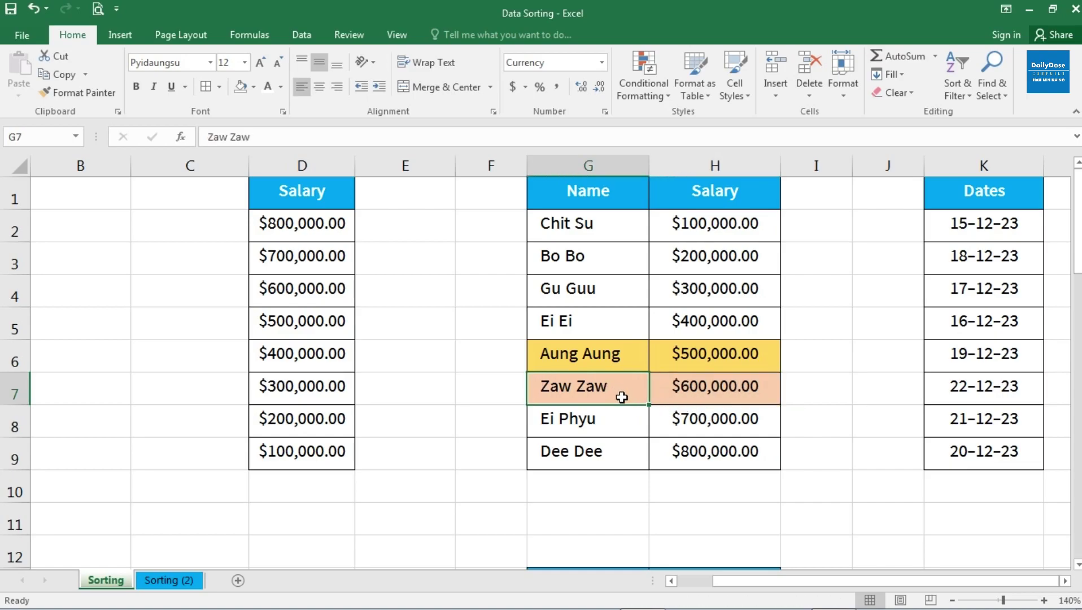
pyautogui.click(693, 364)
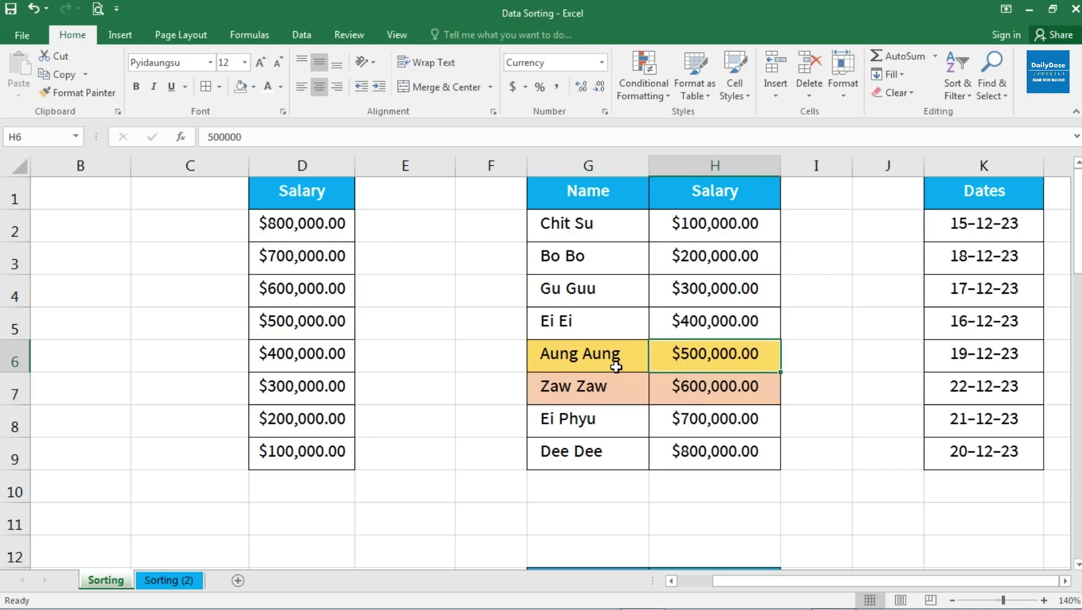
# Check that the name and the salary in the yellow row of columns G and H belong together.
pyautogui.moveTo(618, 362); pyautogui.dragTo(706, 364)
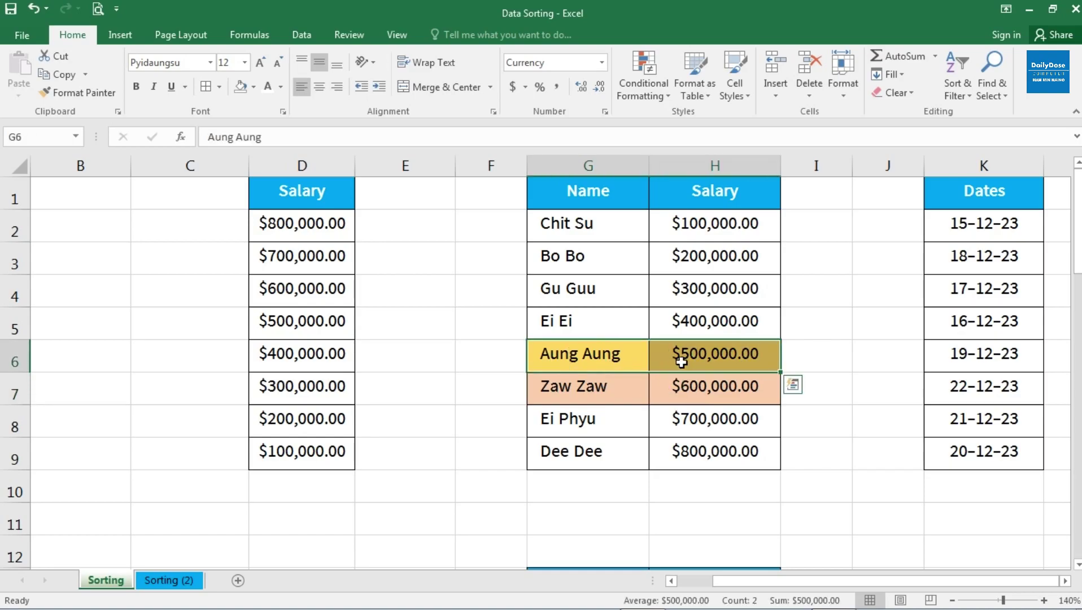
pyautogui.click(709, 365)
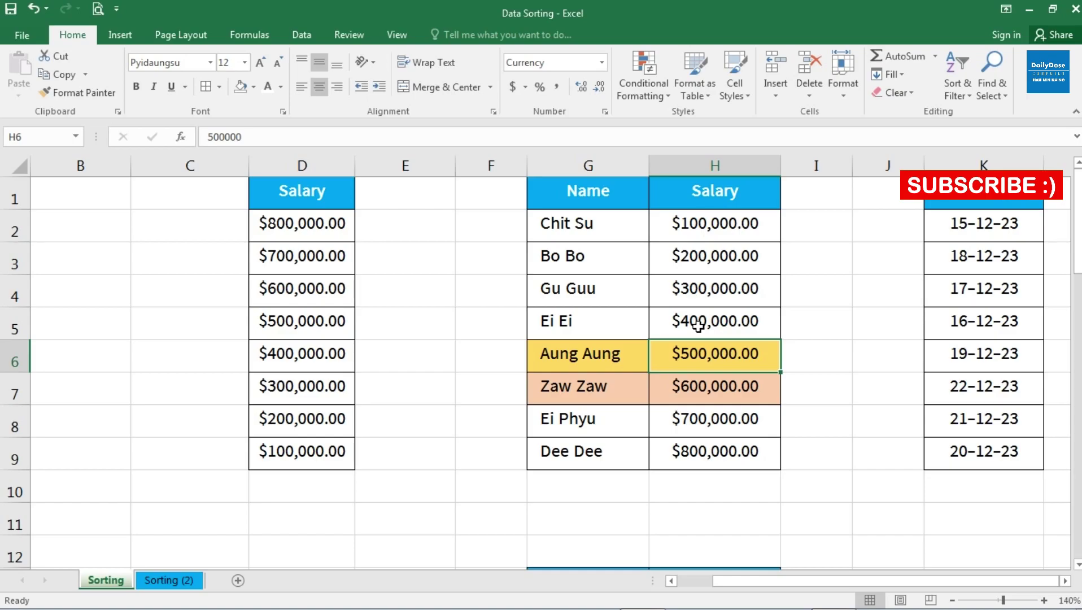
pyautogui.click(600, 355)
pyautogui.click(663, 360)
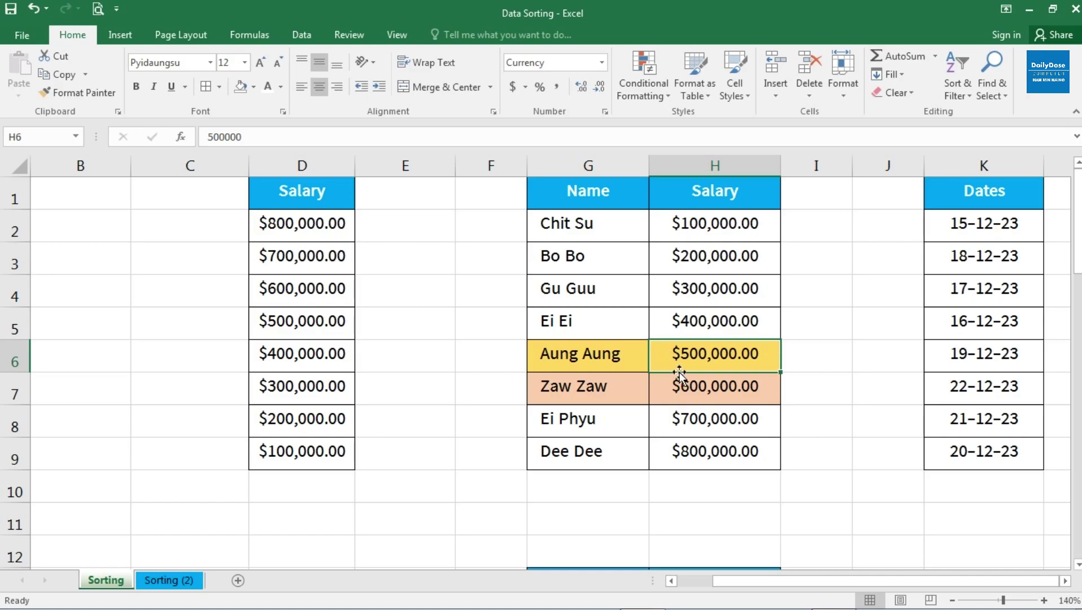
# Sort the Dates list in column K from oldest to newest and check the order of the dates.
pyautogui.moveTo(773, 581); pyautogui.dragTo(820, 581)
pyautogui.click(998, 238)
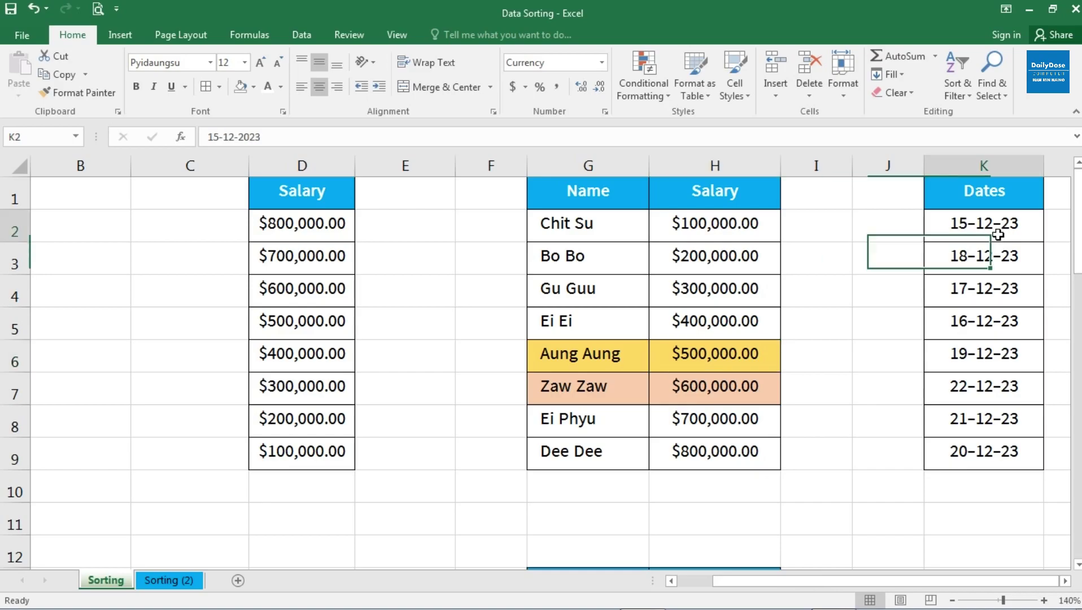
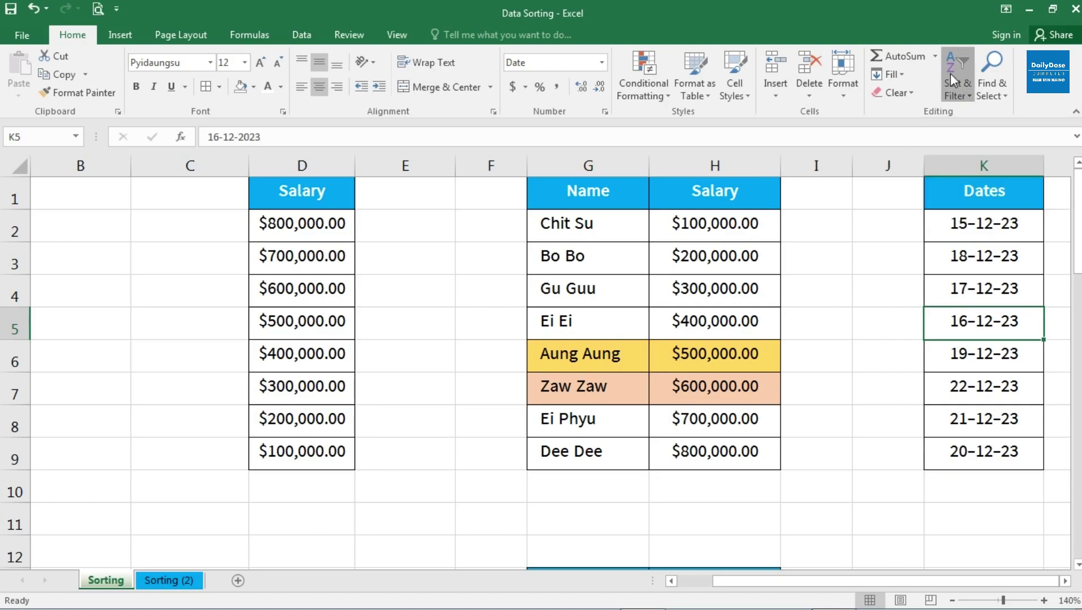
pyautogui.click(950, 75)
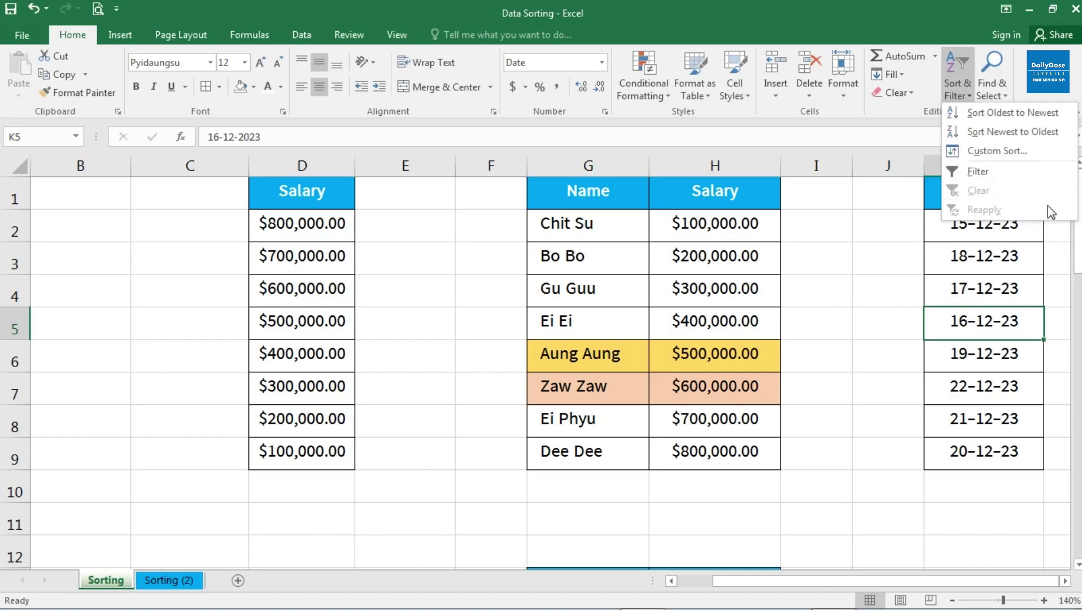
pyautogui.click(1020, 114)
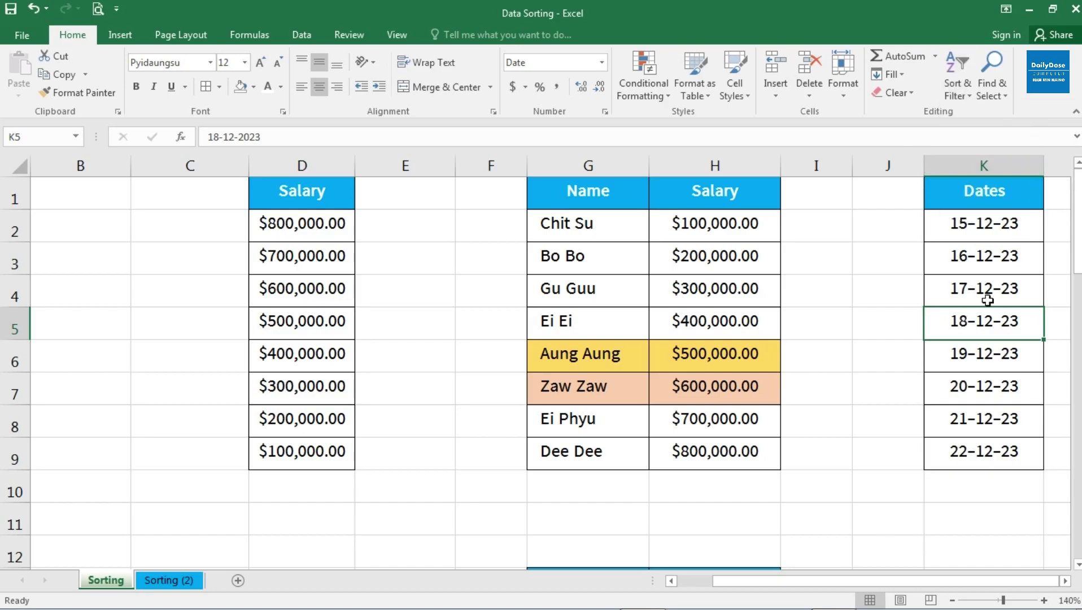
pyautogui.click(991, 227)
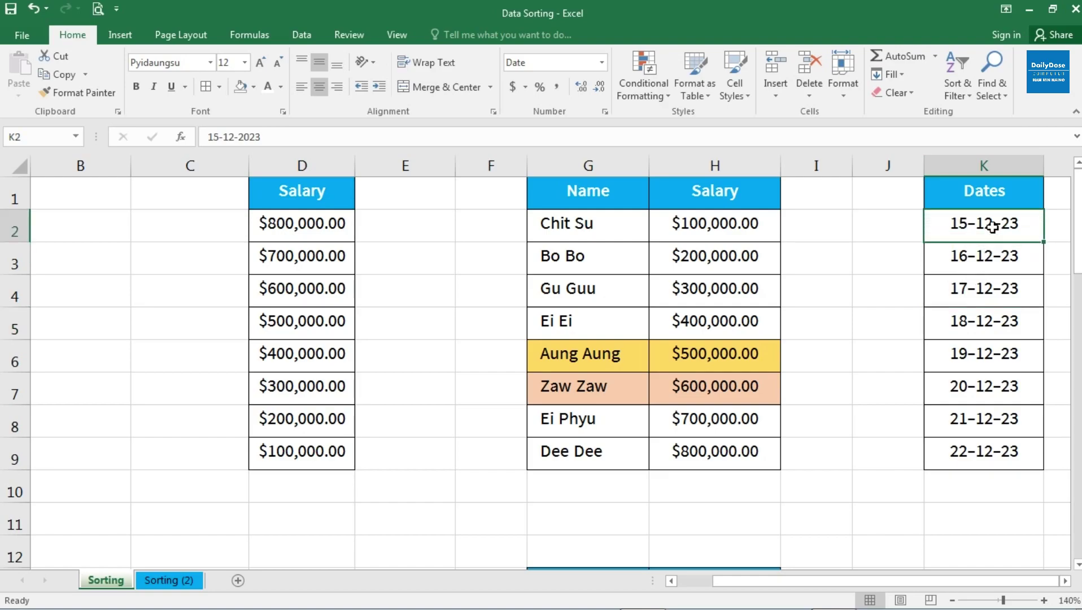
pyautogui.moveTo(991, 228); pyautogui.dragTo(983, 466)
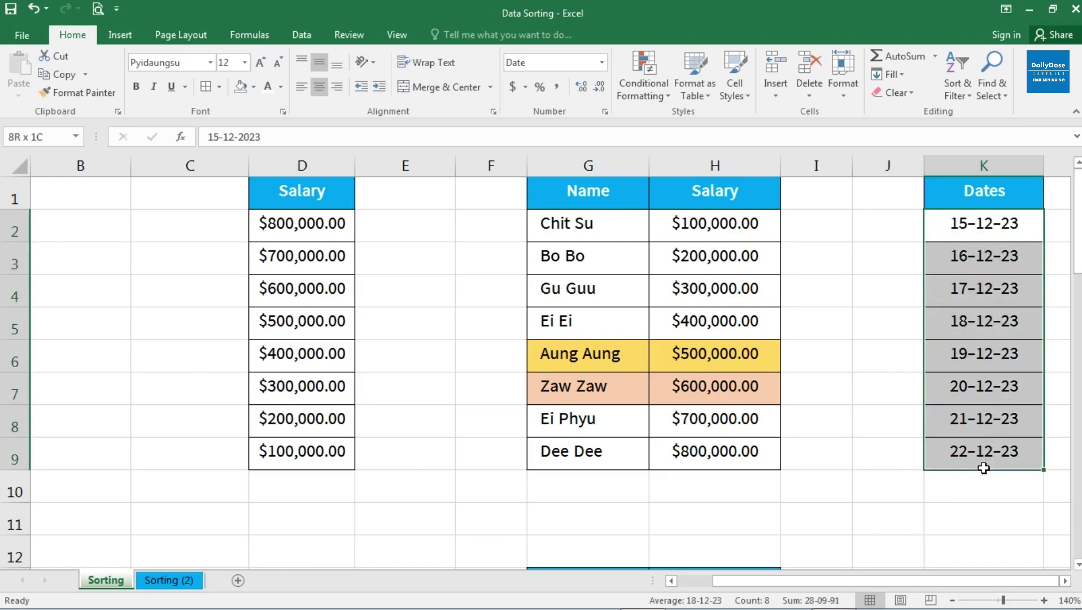
pyautogui.click(981, 362)
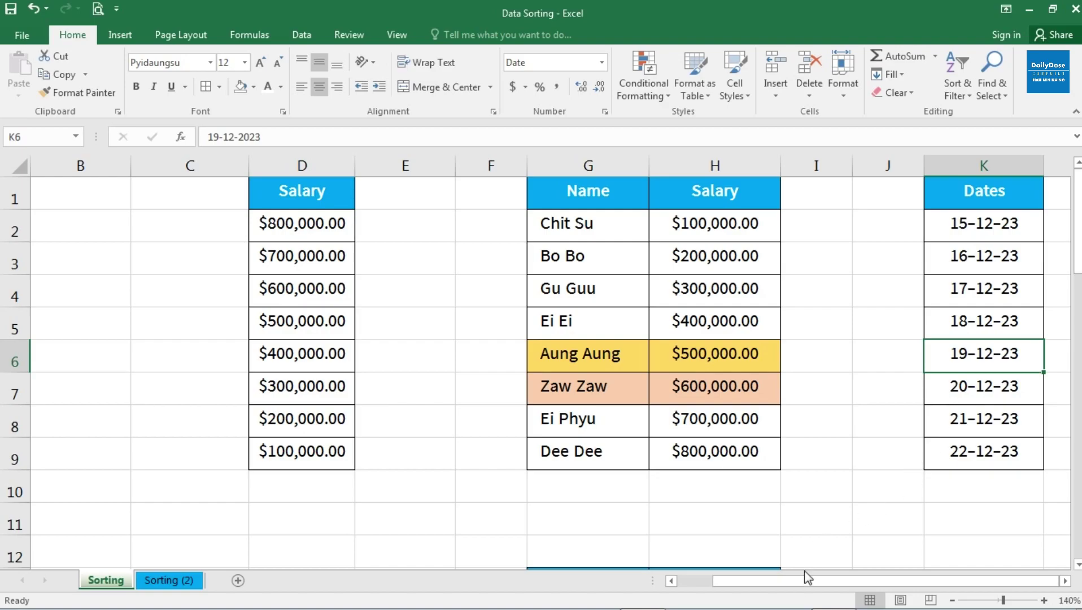
# Copy the Name column with its header from G1:G9 and paste it starting at cell A13.
pyautogui.moveTo(796, 583); pyautogui.dragTo(725, 586)
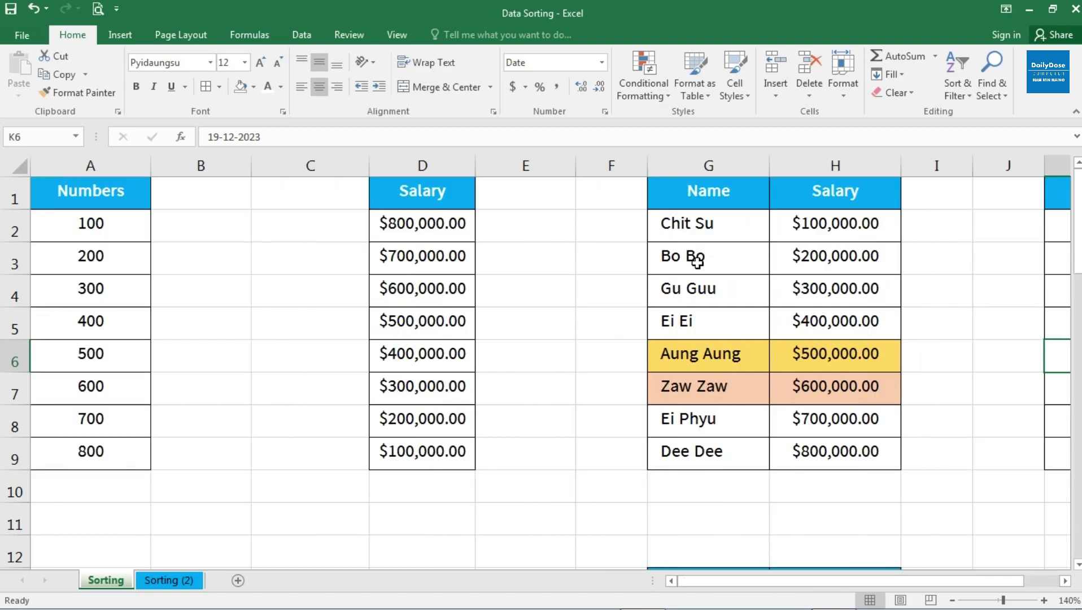
pyautogui.moveTo(684, 204); pyautogui.dragTo(693, 449)
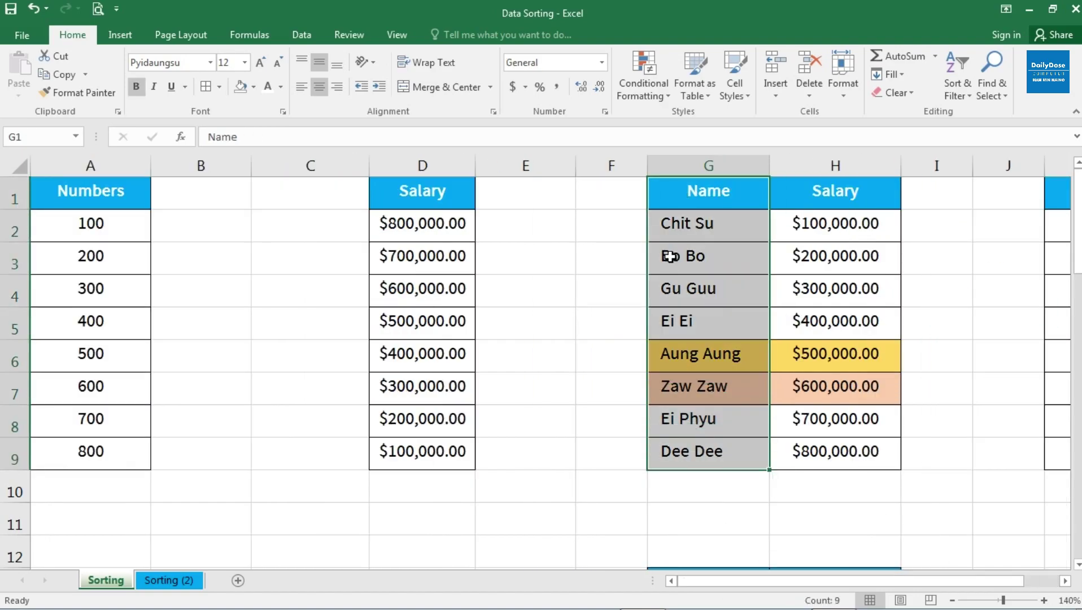
pyautogui.click(58, 79)
pyautogui.scroll(-3, 457, 312)
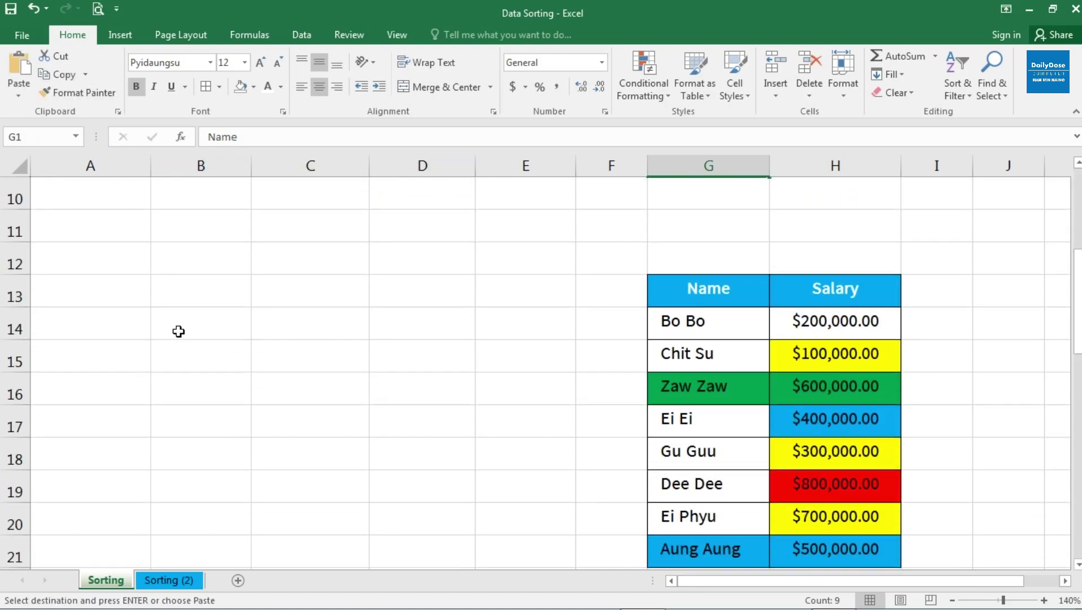
pyautogui.click(97, 298)
pyautogui.click(19, 70)
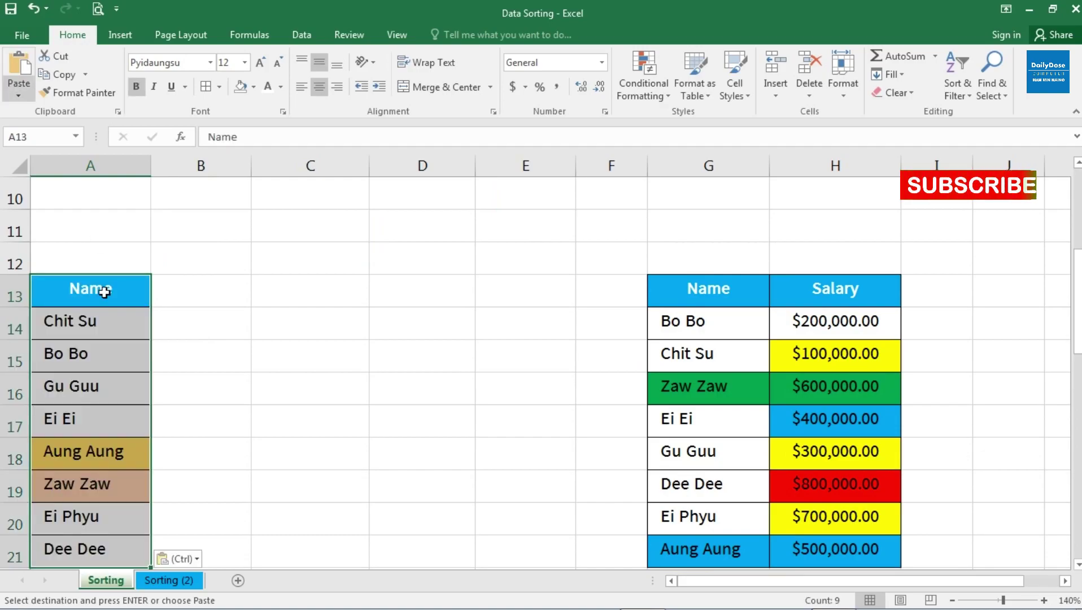
pyautogui.click(111, 331)
pyautogui.scroll(-1, 116, 317)
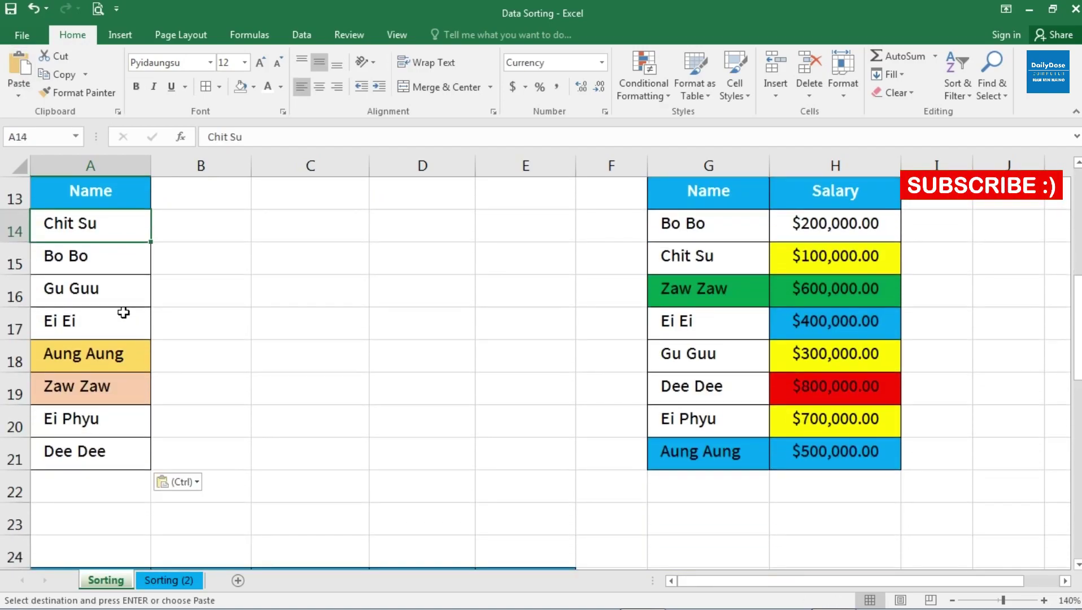
pyautogui.scroll(1, 122, 312)
pyautogui.scroll(-1, 124, 283)
# Sort the pasted Name list in column A from A to Z and check the first and last names.
pyautogui.click(88, 257)
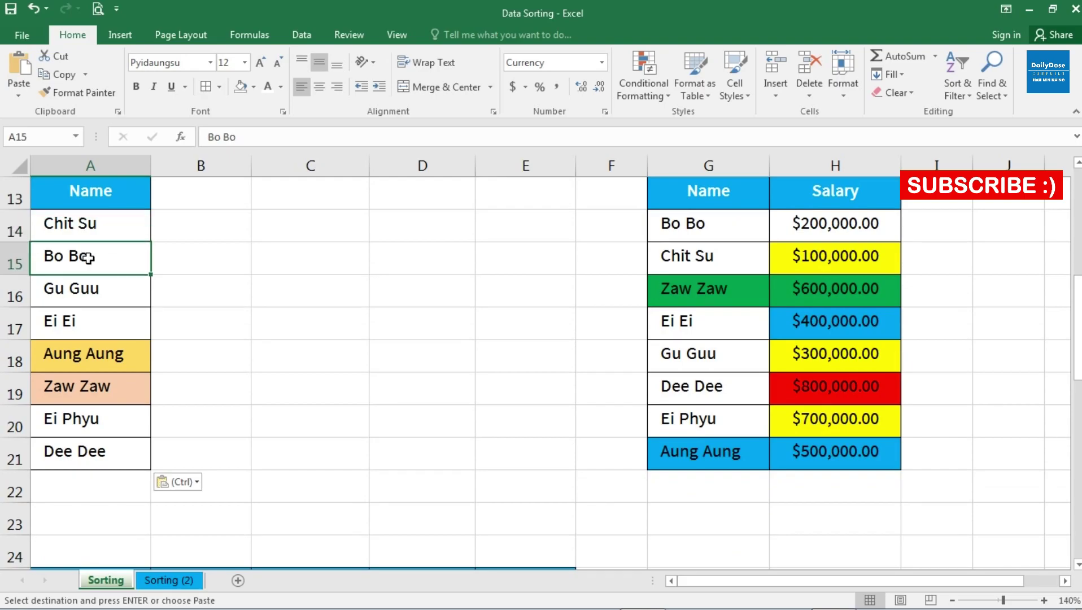
pyautogui.click(89, 291)
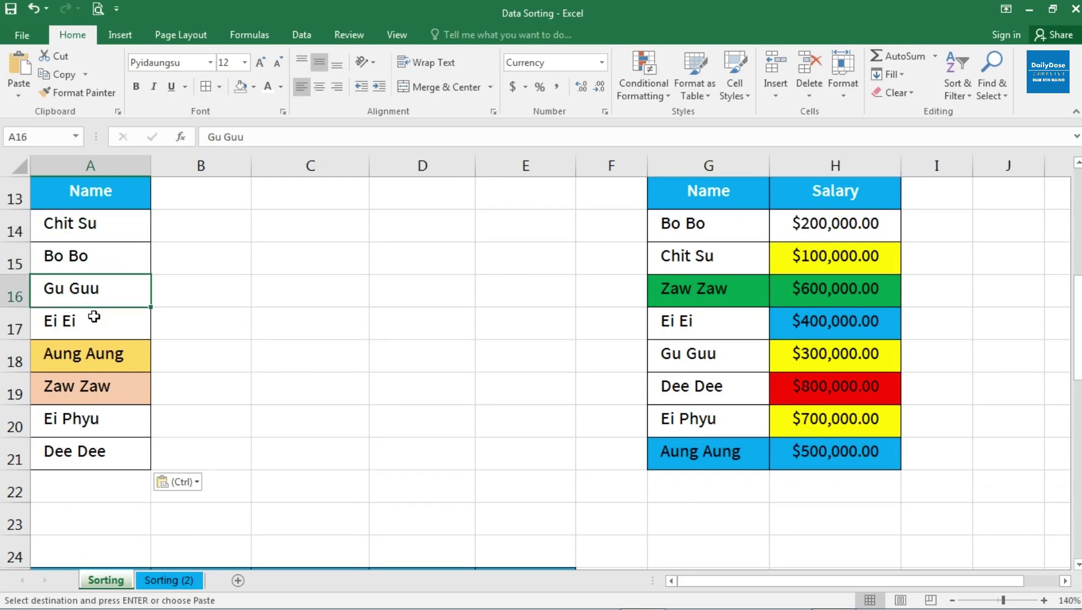
pyautogui.click(101, 333)
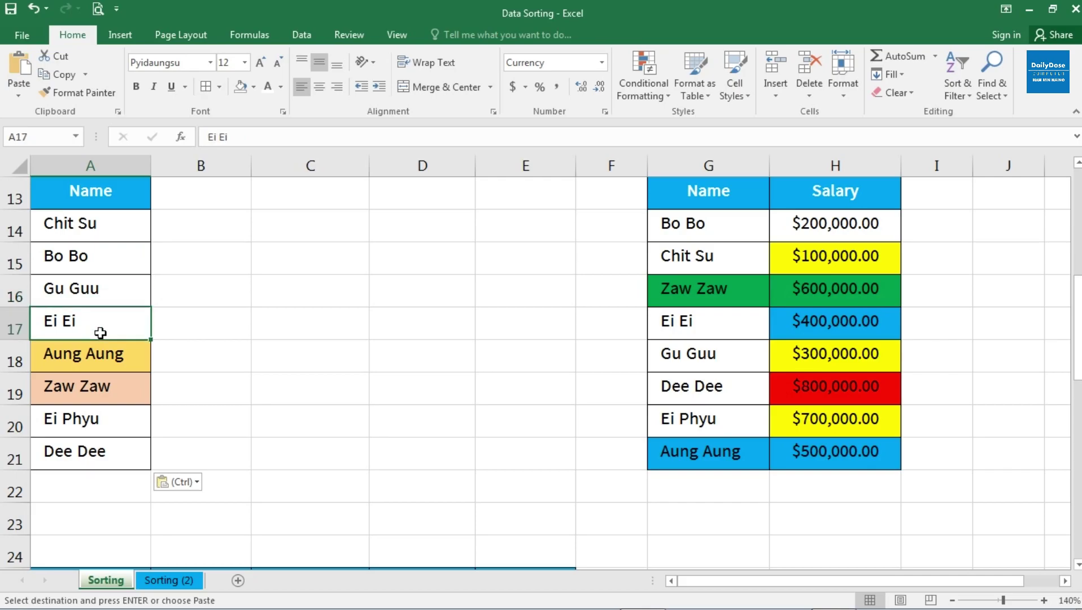
pyautogui.click(96, 356)
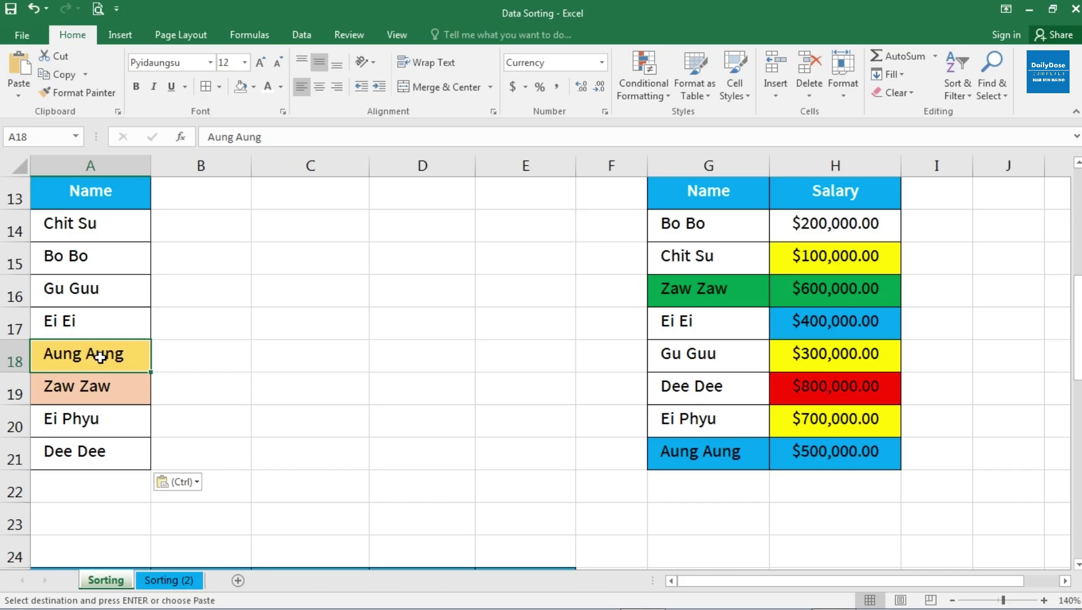
pyautogui.click(92, 329)
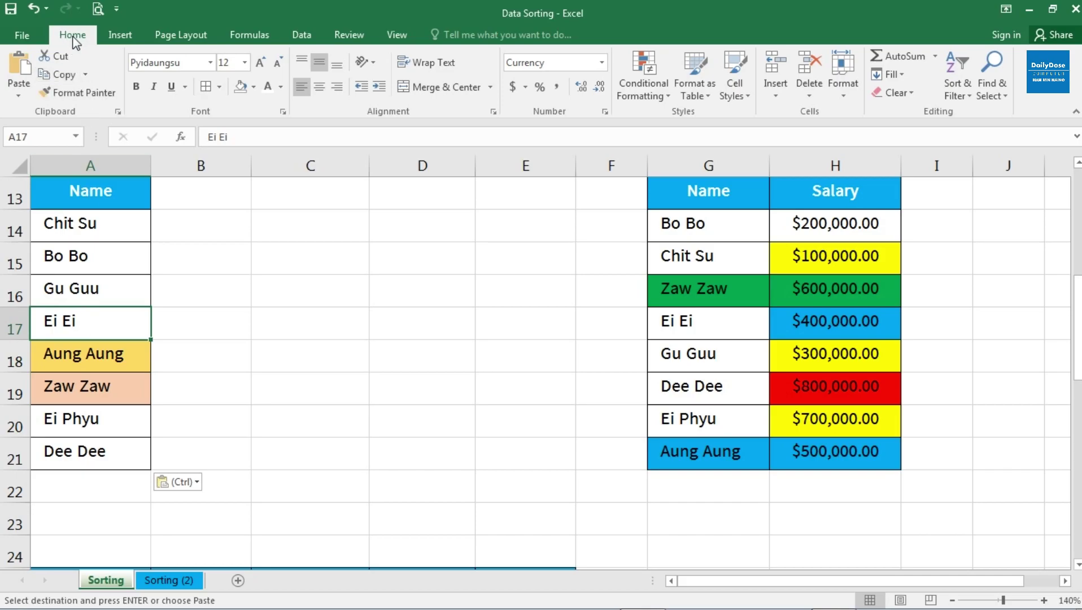
pyautogui.click(959, 90)
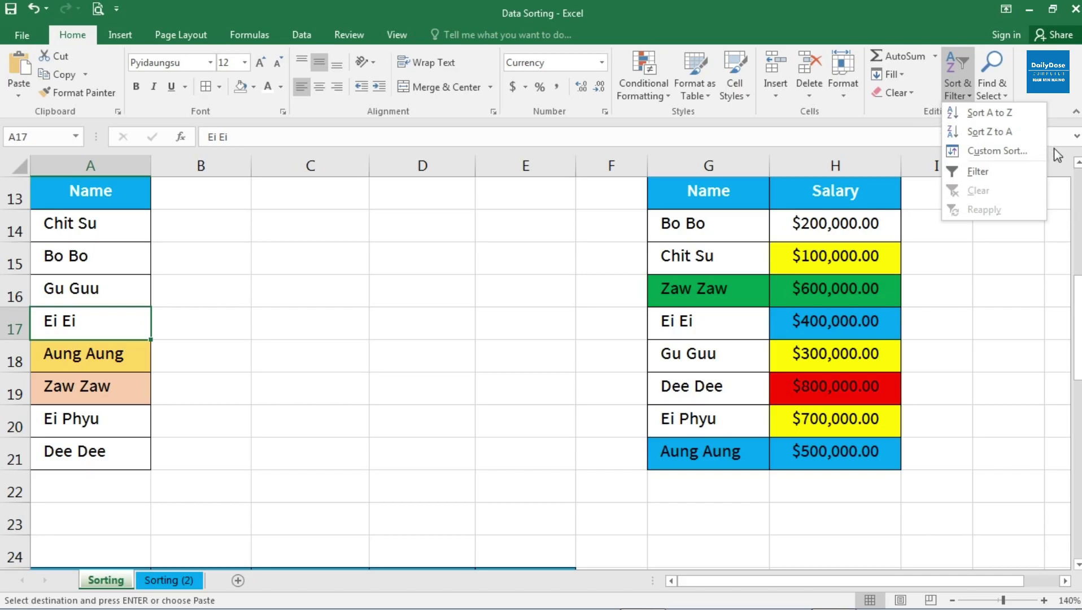
pyautogui.click(989, 113)
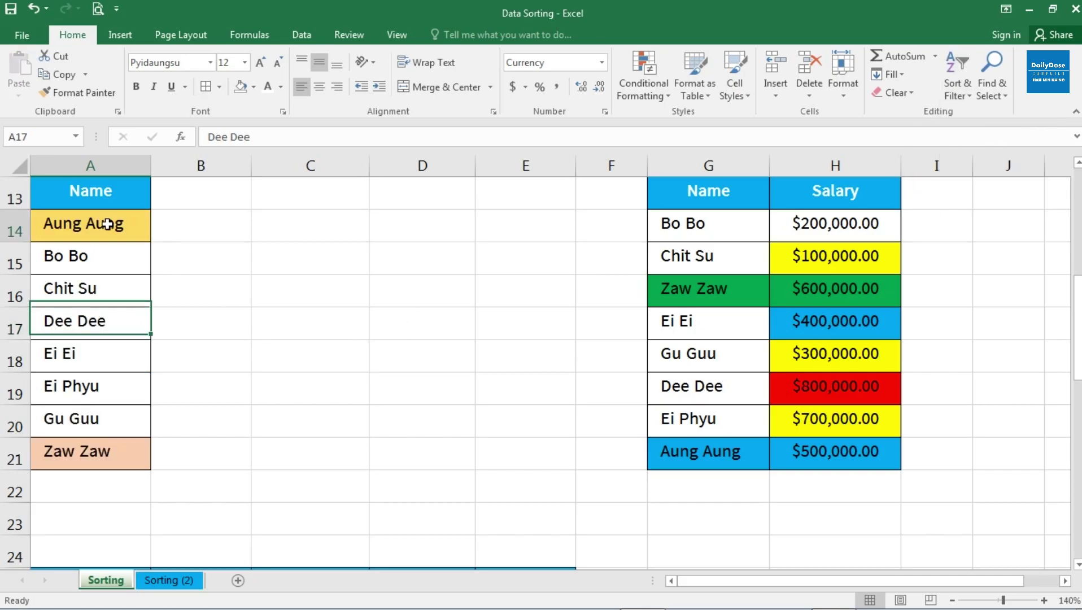
pyautogui.moveTo(111, 222); pyautogui.dragTo(91, 348)
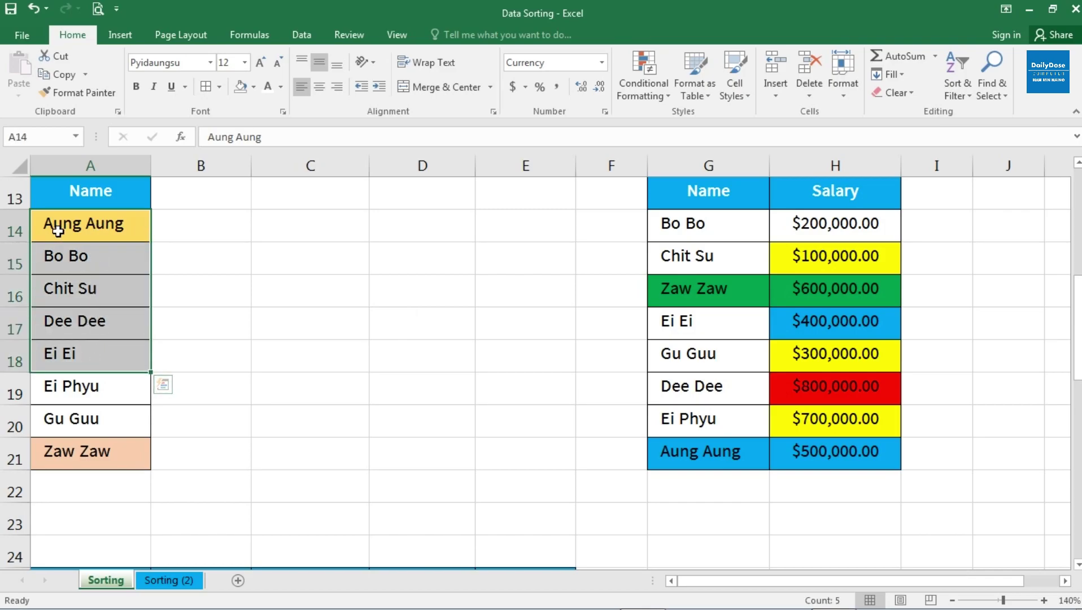
pyautogui.click(78, 232)
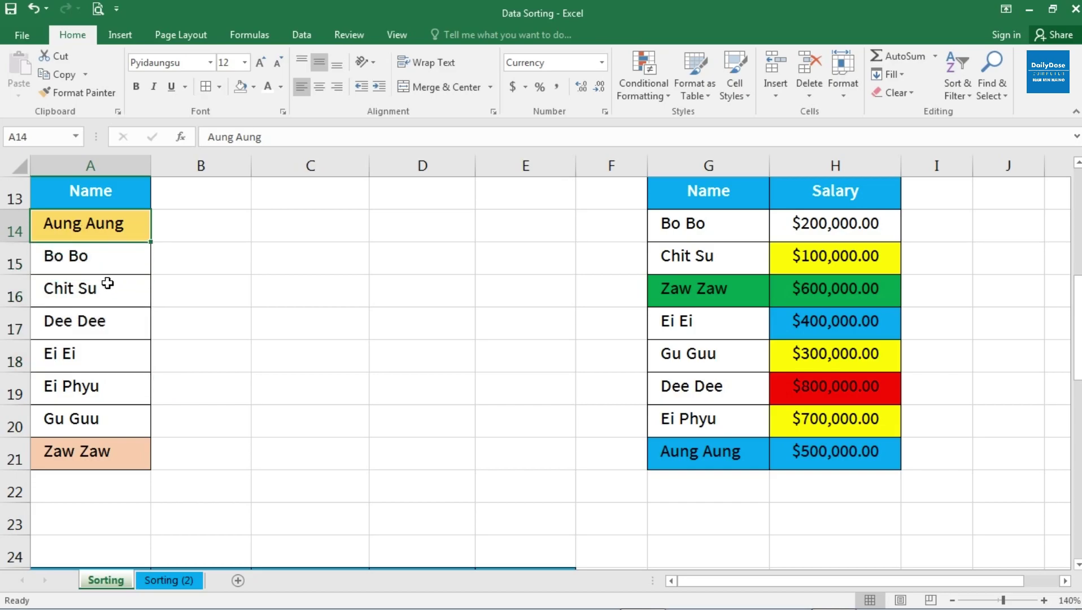
pyautogui.click(51, 457)
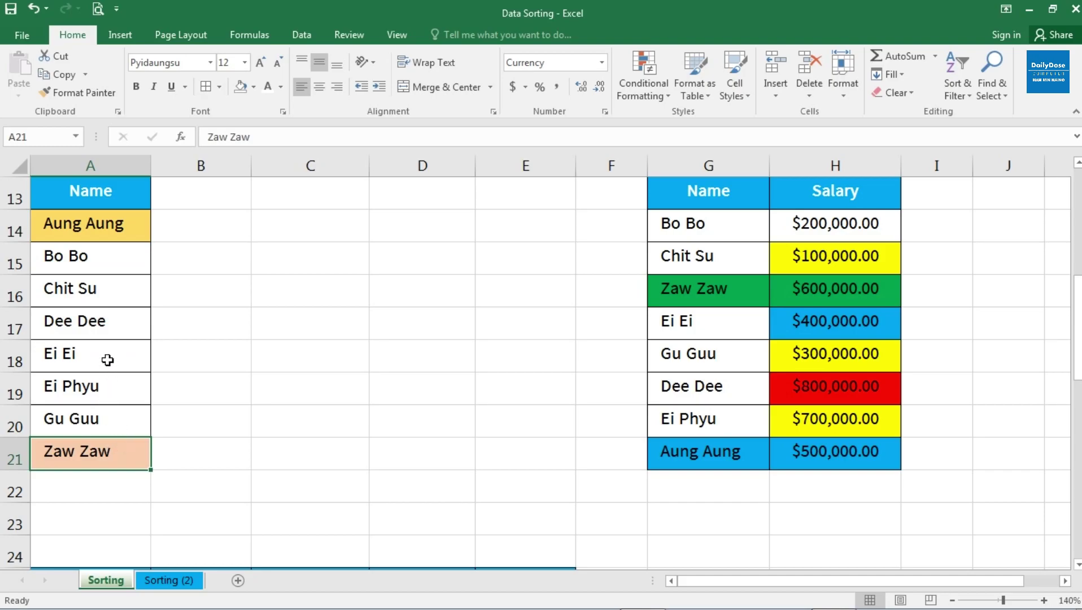
# Examine the fill colours of the Salary cells in the lower Name and Salary table that starts at row 13.
pyautogui.scroll(4, 107, 360)
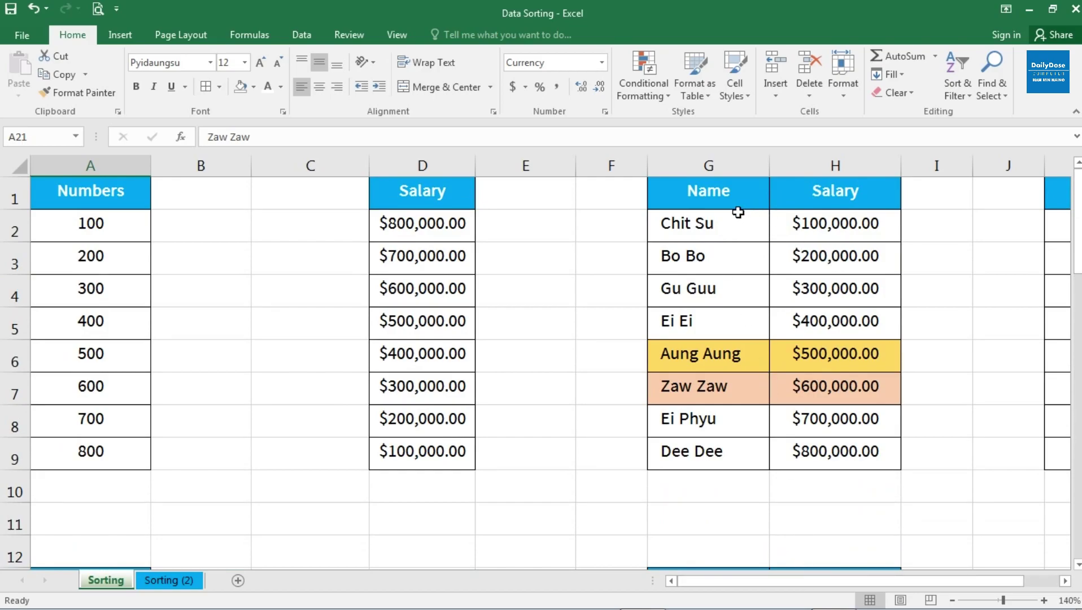
pyautogui.click(798, 228)
pyautogui.click(725, 227)
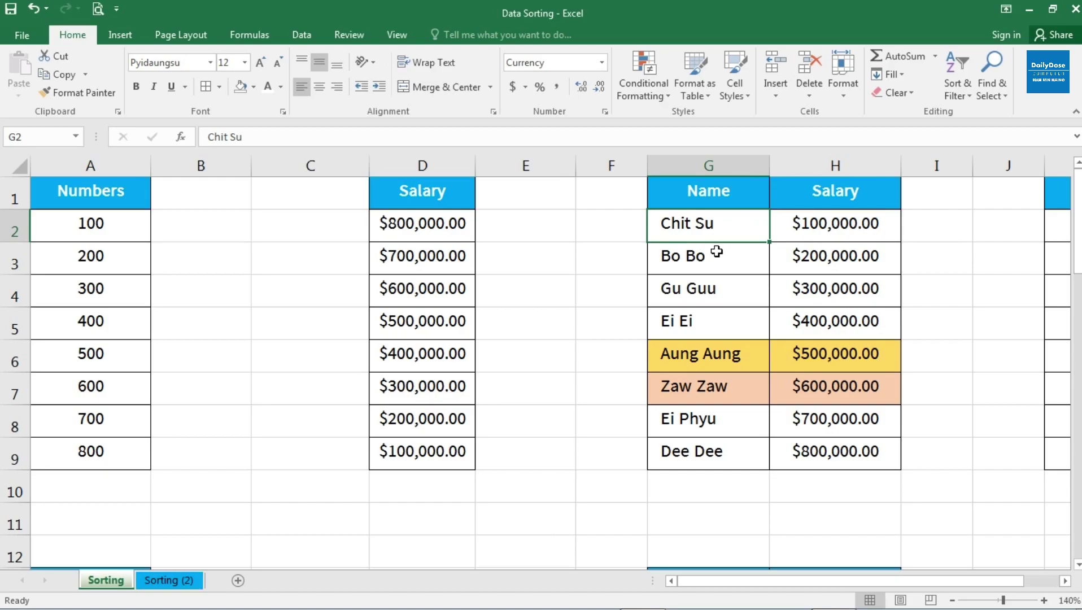
pyautogui.scroll(-3, 720, 252)
pyautogui.scroll(-2, 702, 257)
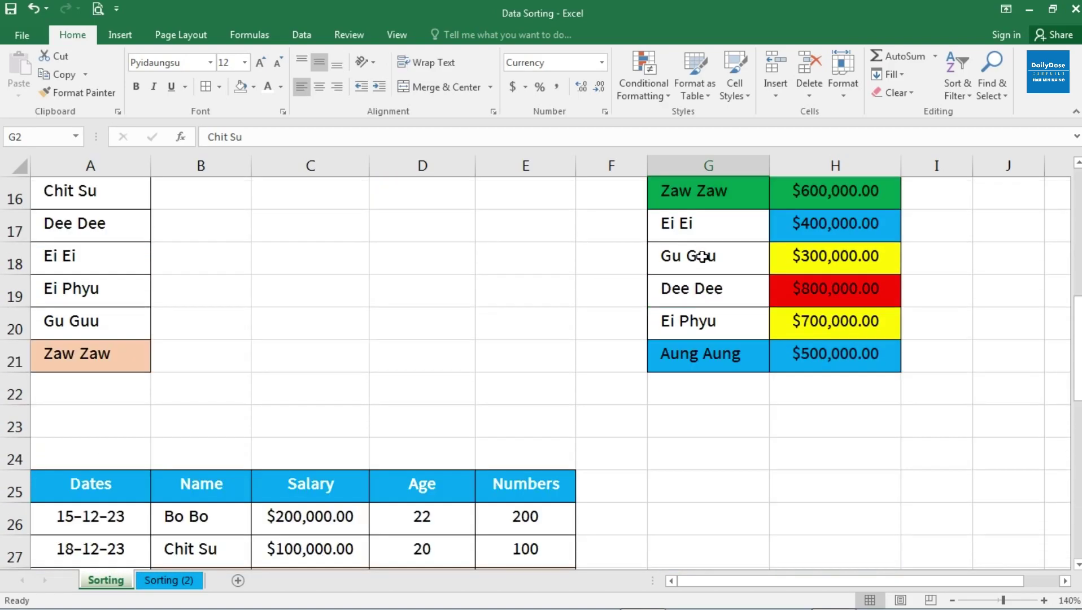
pyautogui.scroll(1, 702, 257)
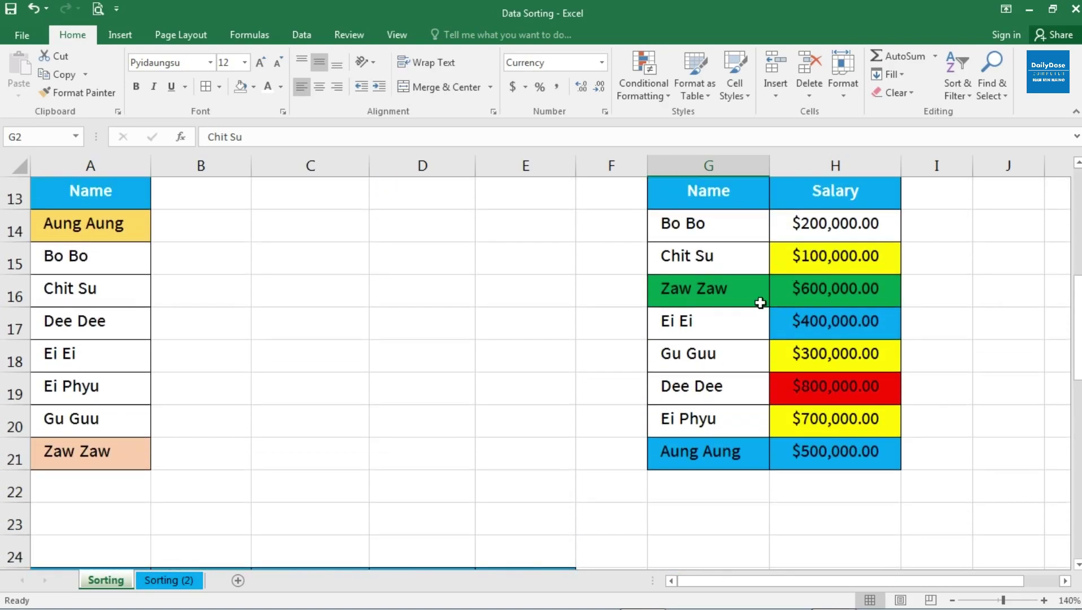
pyautogui.click(805, 297)
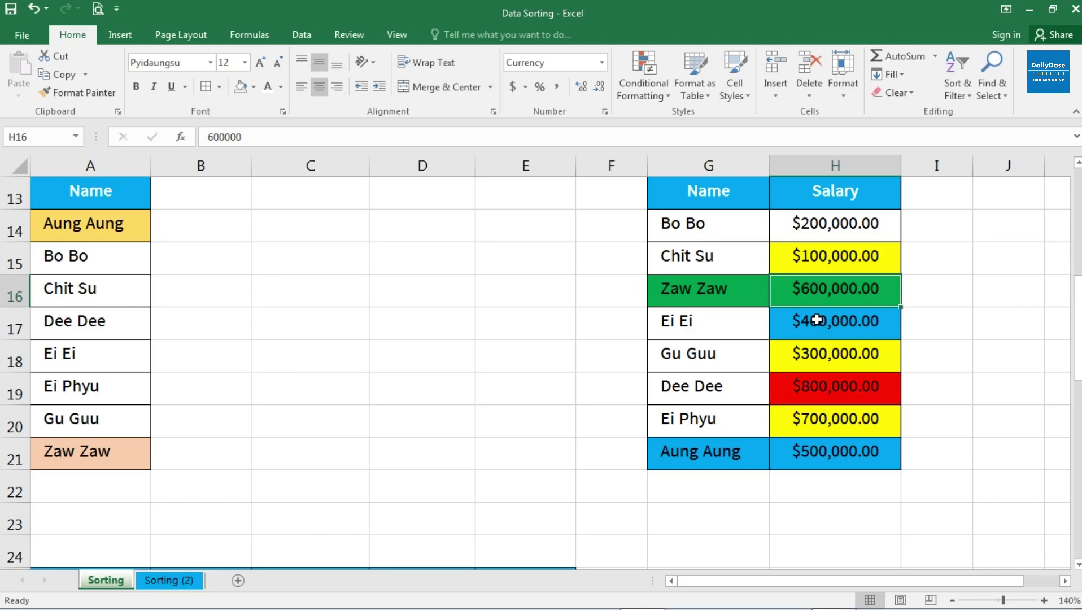
pyautogui.moveTo(797, 585); pyautogui.dragTo(831, 584)
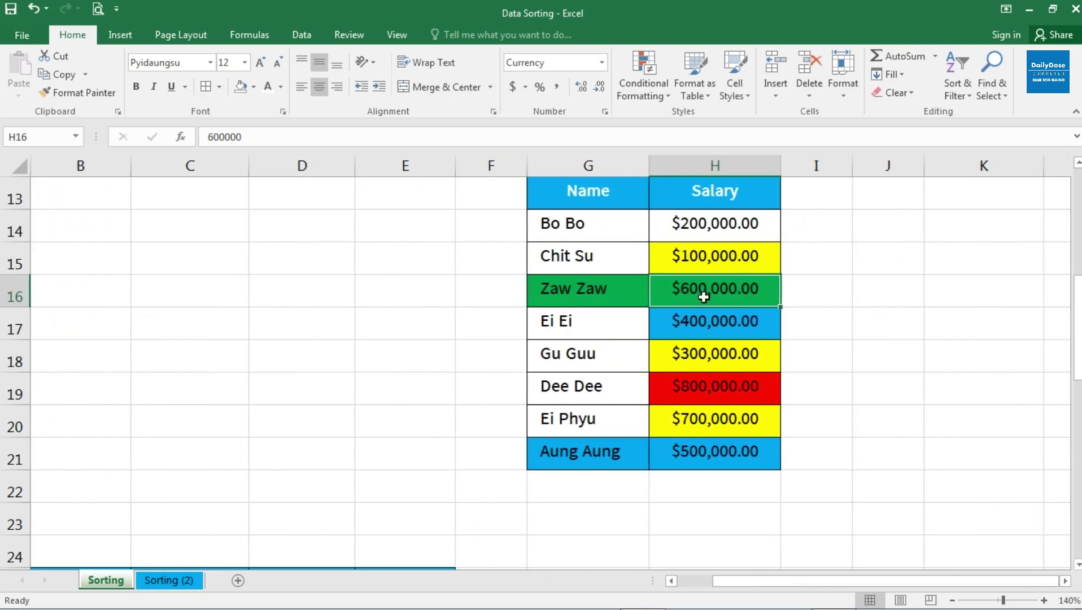
pyautogui.click(717, 263)
pyautogui.click(726, 293)
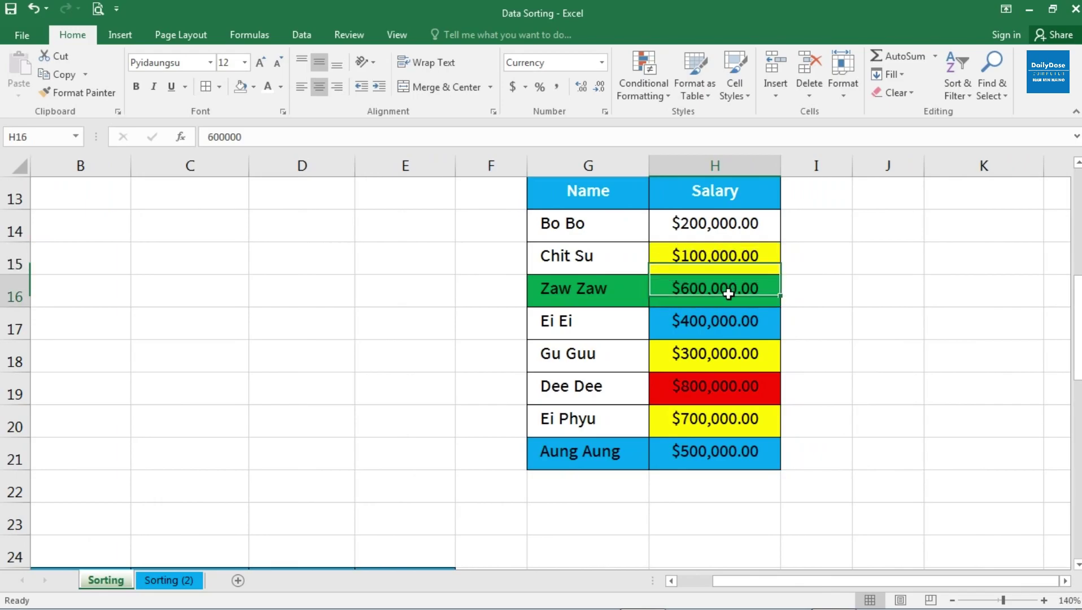
pyautogui.click(724, 324)
pyautogui.click(714, 381)
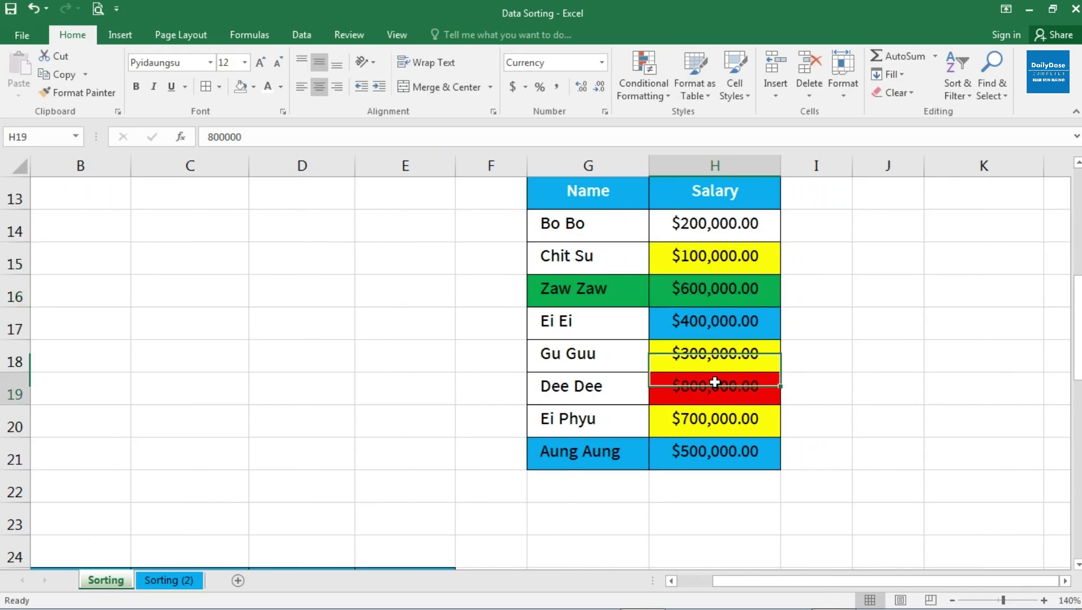
pyautogui.click(704, 249)
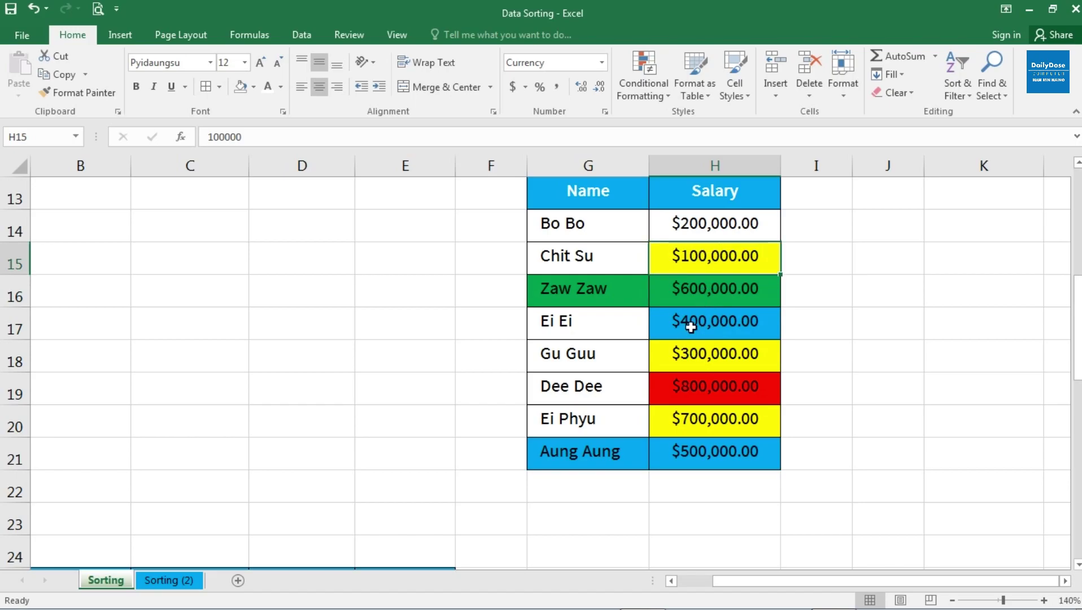
pyautogui.click(684, 296)
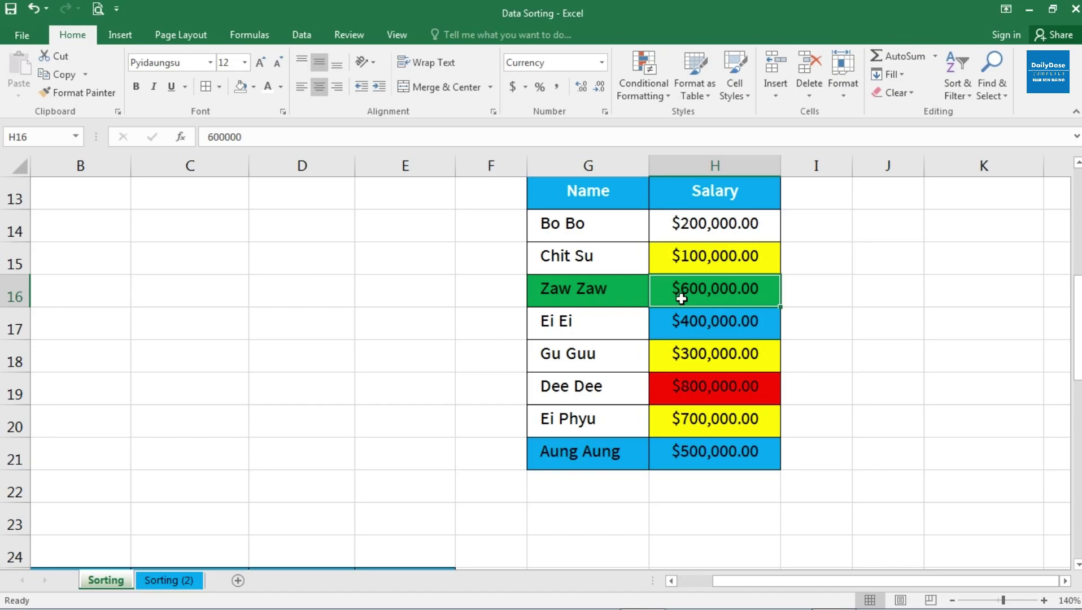
# Start a custom sort on the lower Name and Salary table, sorting by the Salary column on Cell Color.
pyautogui.click(299, 38)
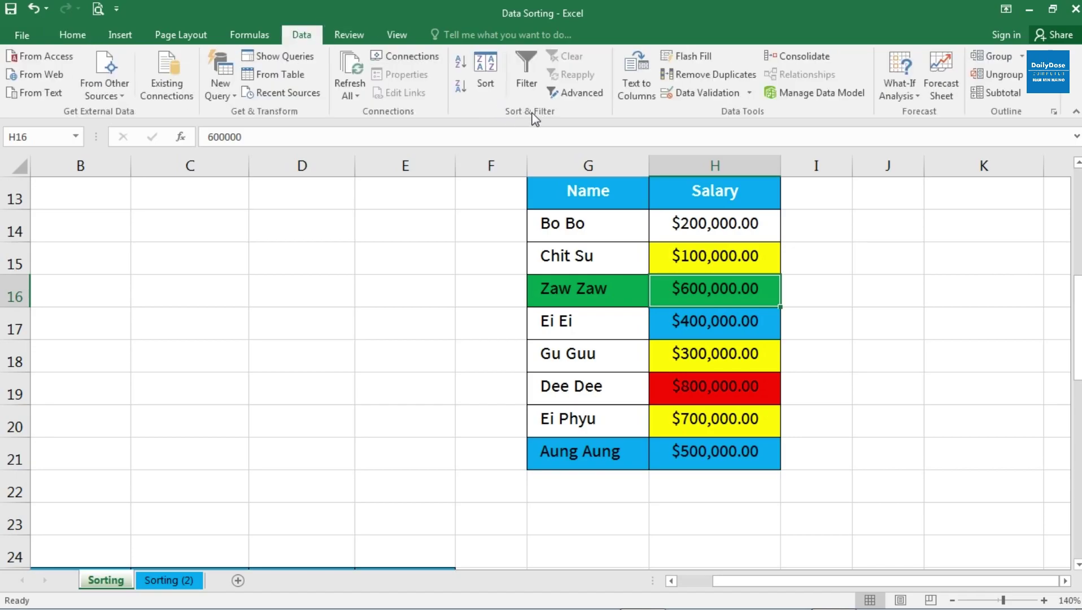
pyautogui.click(484, 71)
pyautogui.moveTo(587, 113); pyautogui.dragTo(255, 98)
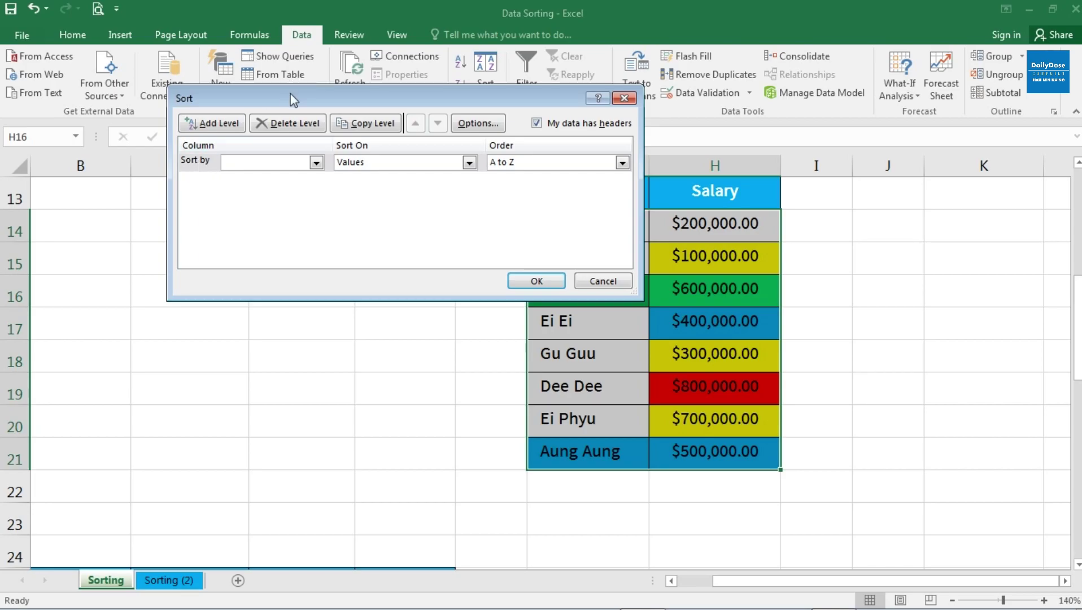
pyautogui.moveTo(293, 100); pyautogui.dragTo(172, 88)
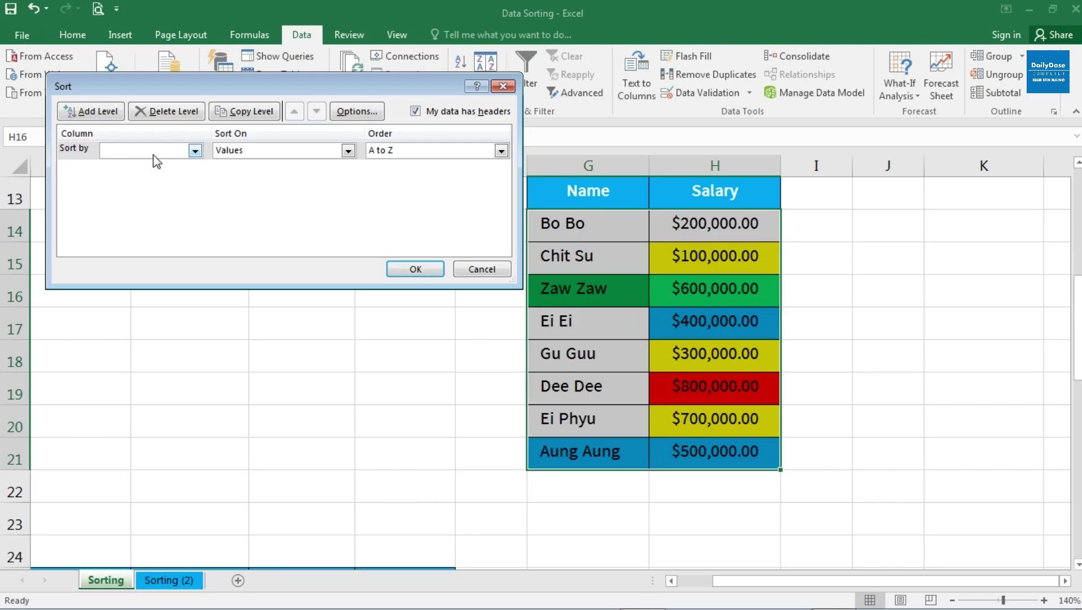
pyautogui.click(195, 151)
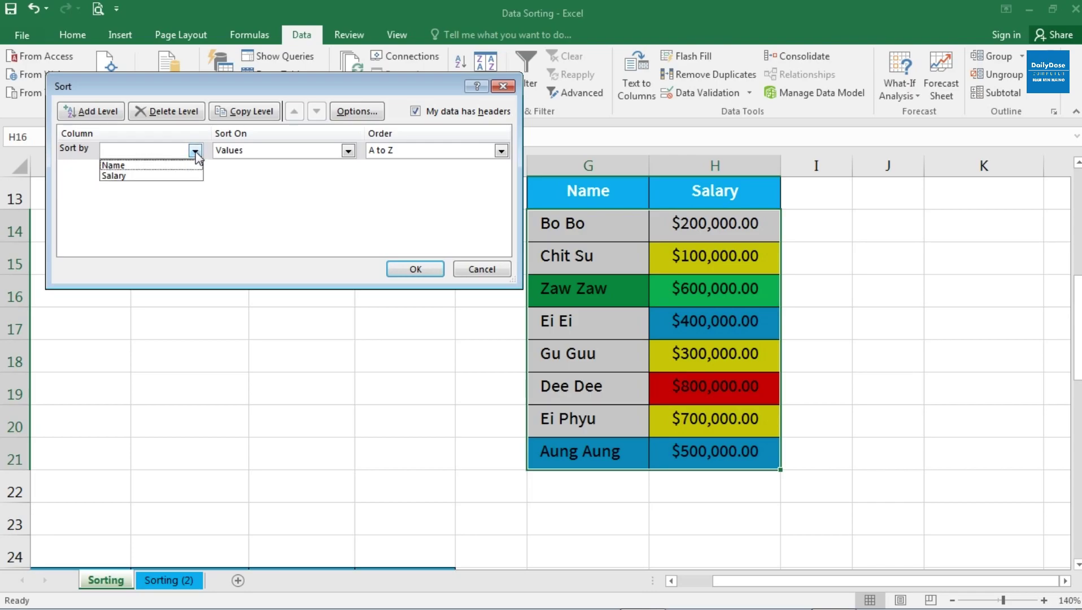
pyautogui.click(129, 177)
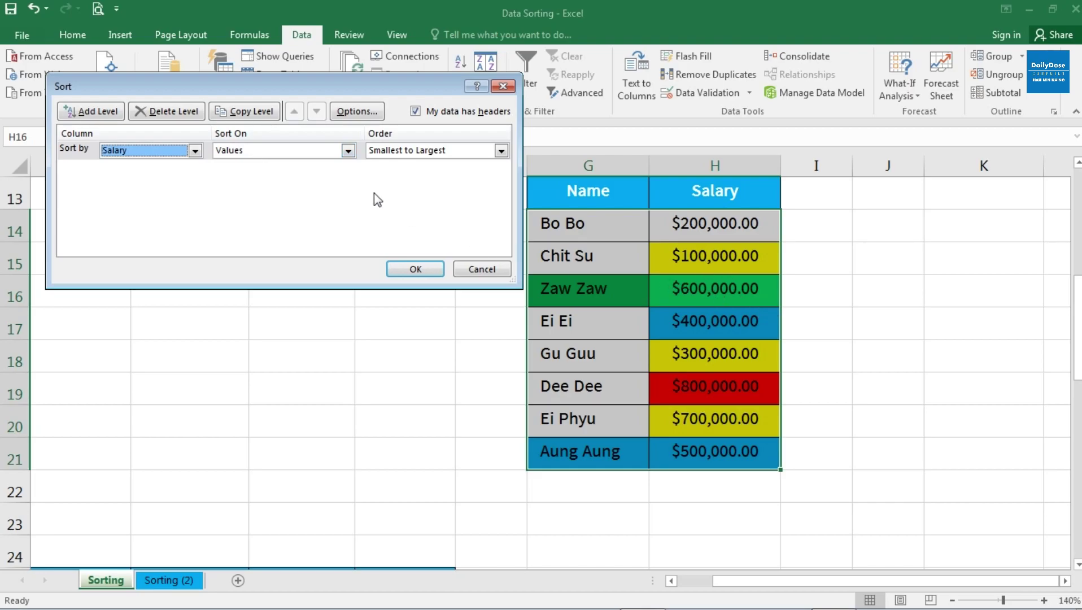
pyautogui.click(349, 151)
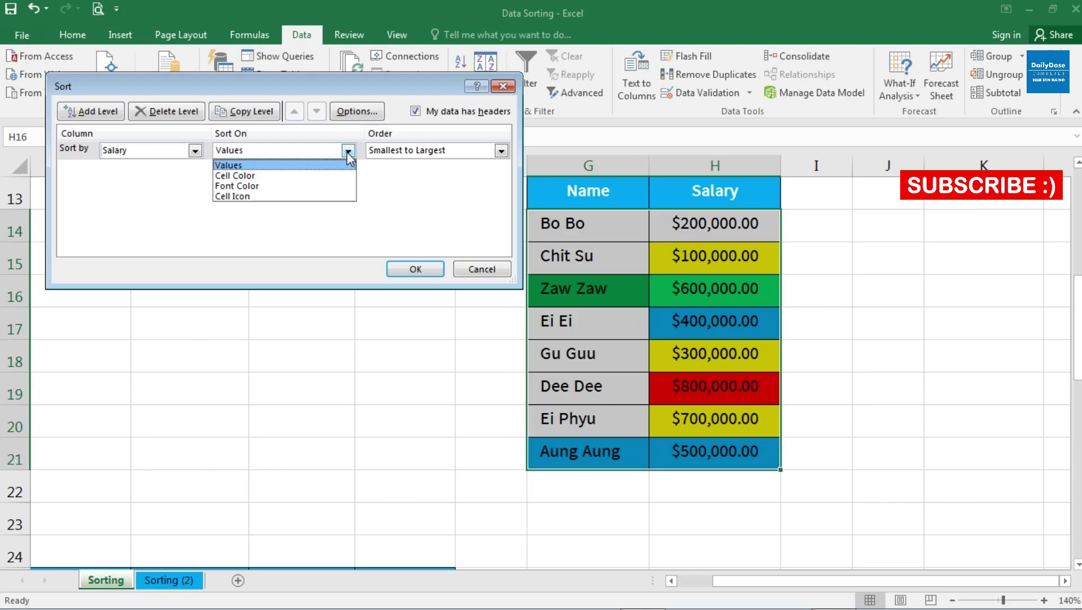
pyautogui.click(261, 176)
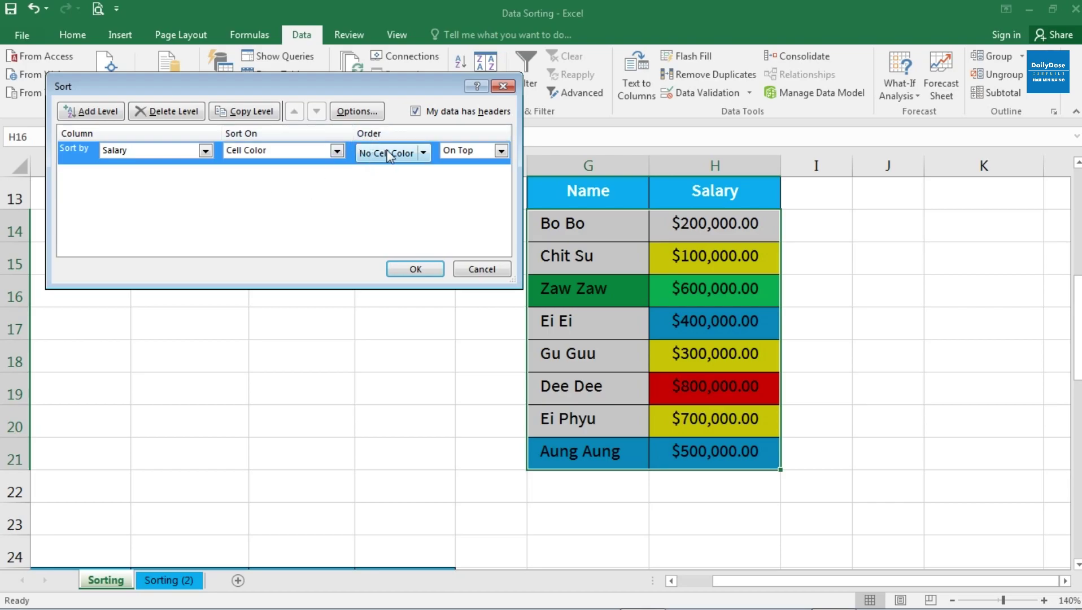
# Set the sort order to blue On Top, apply it, and check the blue Salary cells in H14 and H15.
pyautogui.click(424, 158)
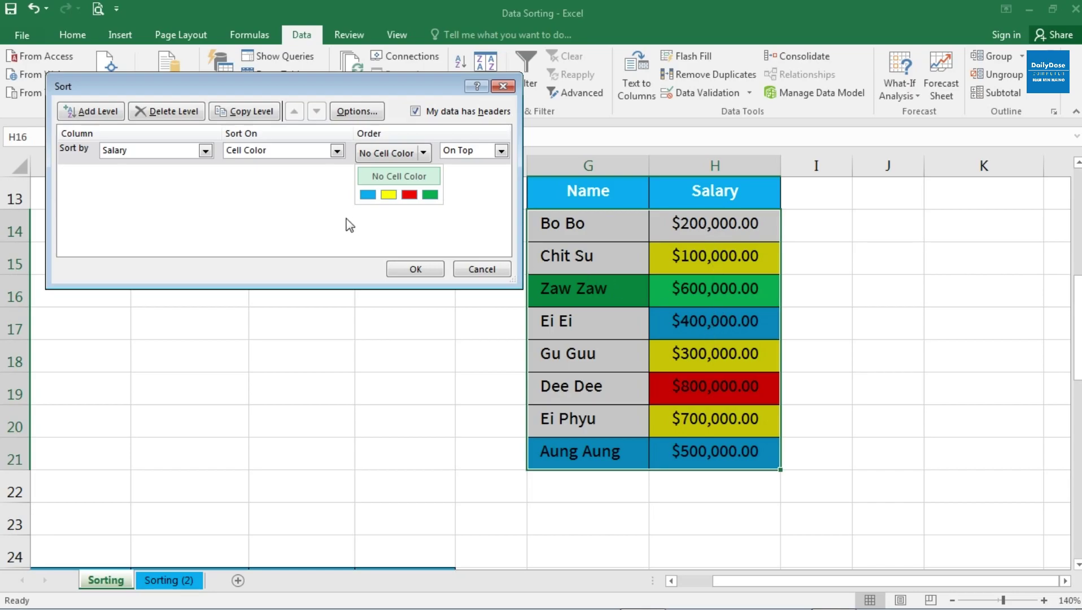
pyautogui.click(367, 194)
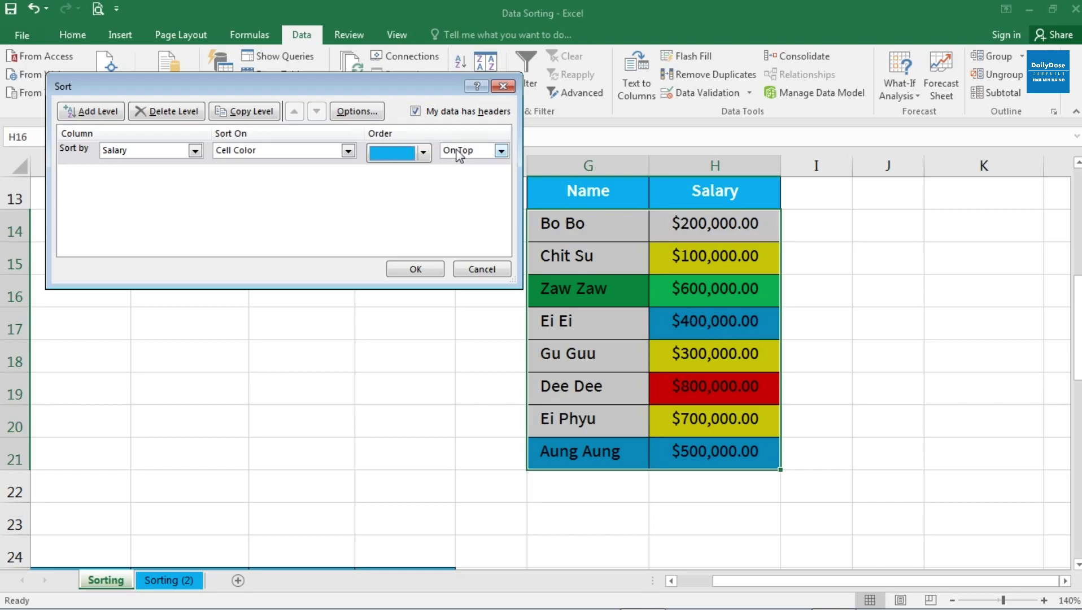
pyautogui.click(501, 151)
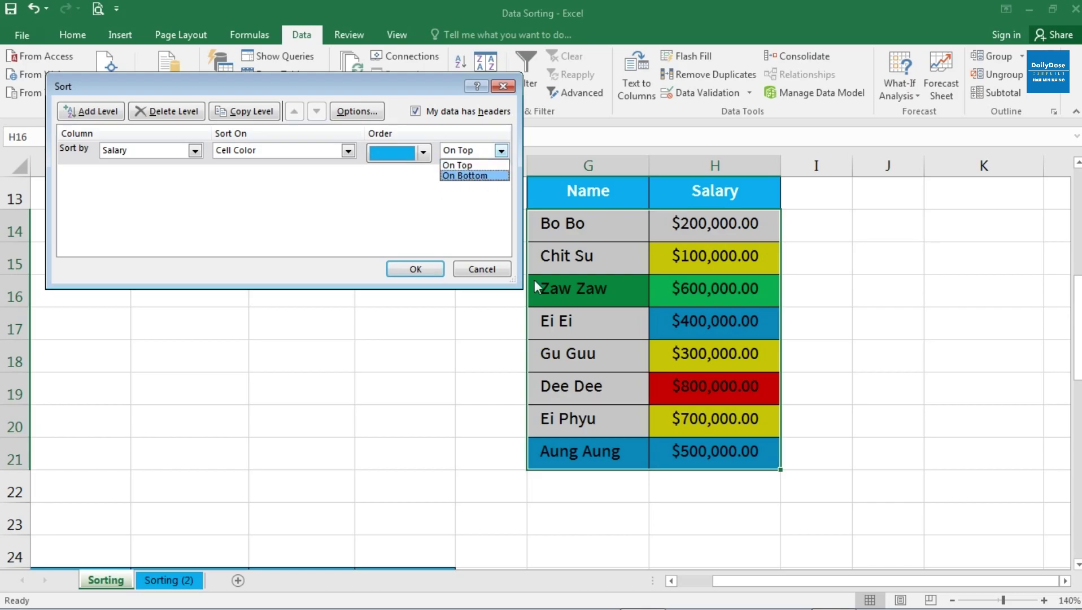
pyautogui.click(464, 165)
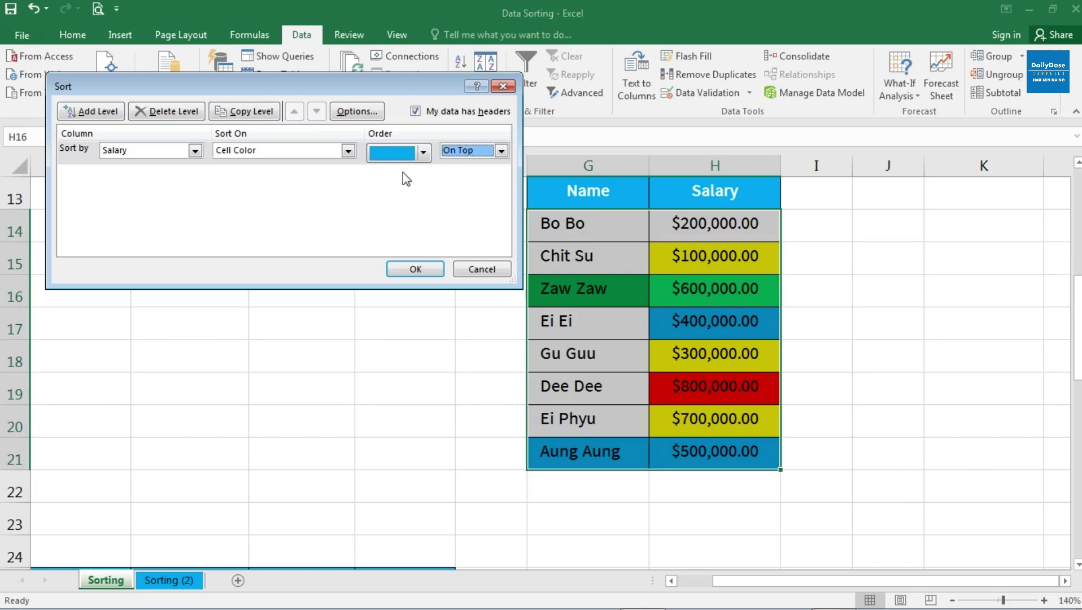
pyautogui.click(417, 269)
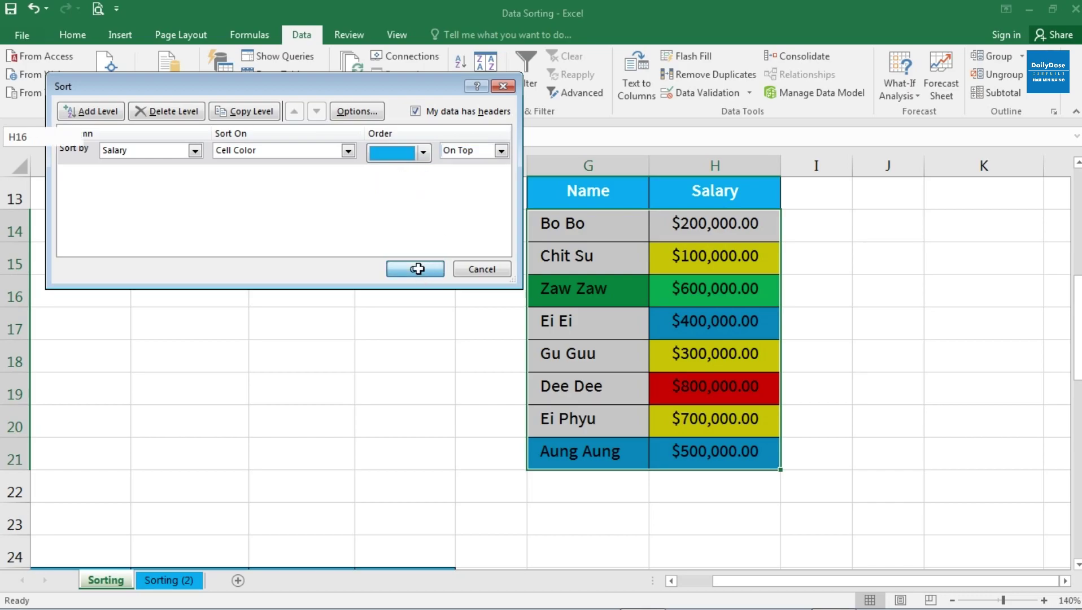
pyautogui.click(714, 233)
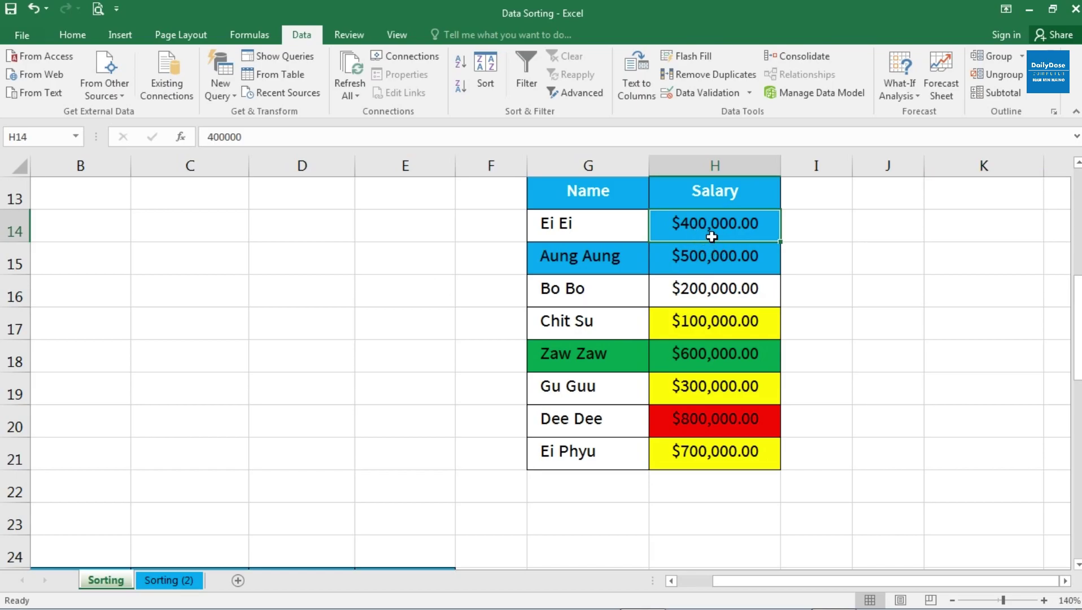
pyautogui.click(711, 270)
pyautogui.click(713, 228)
pyautogui.click(711, 256)
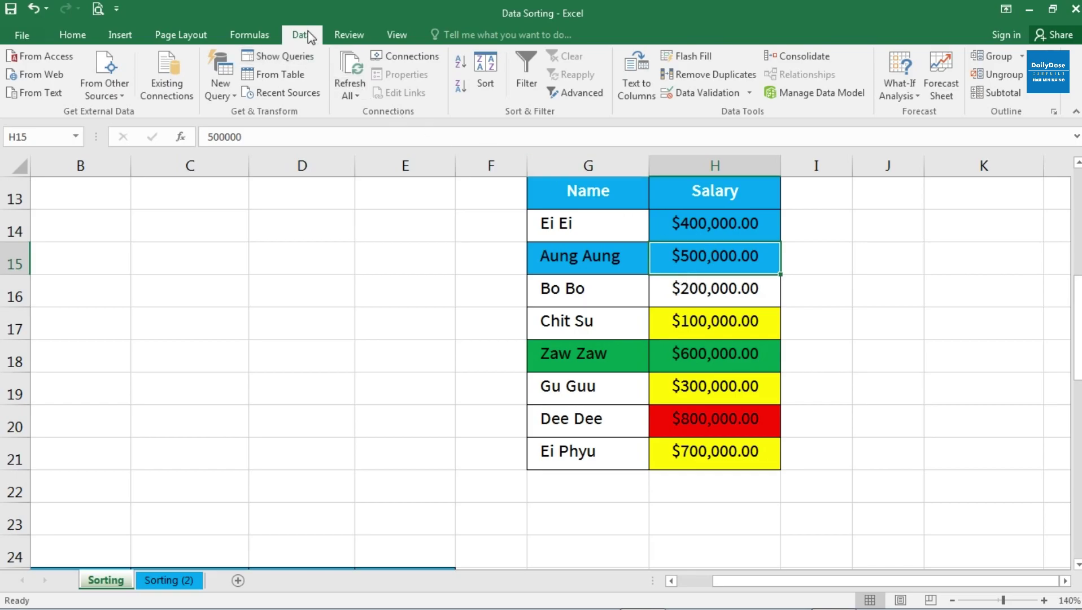
# Reopen the custom sort for the coloured table and add a second level: Salary, Cell Color, green On Top.
pyautogui.click(481, 73)
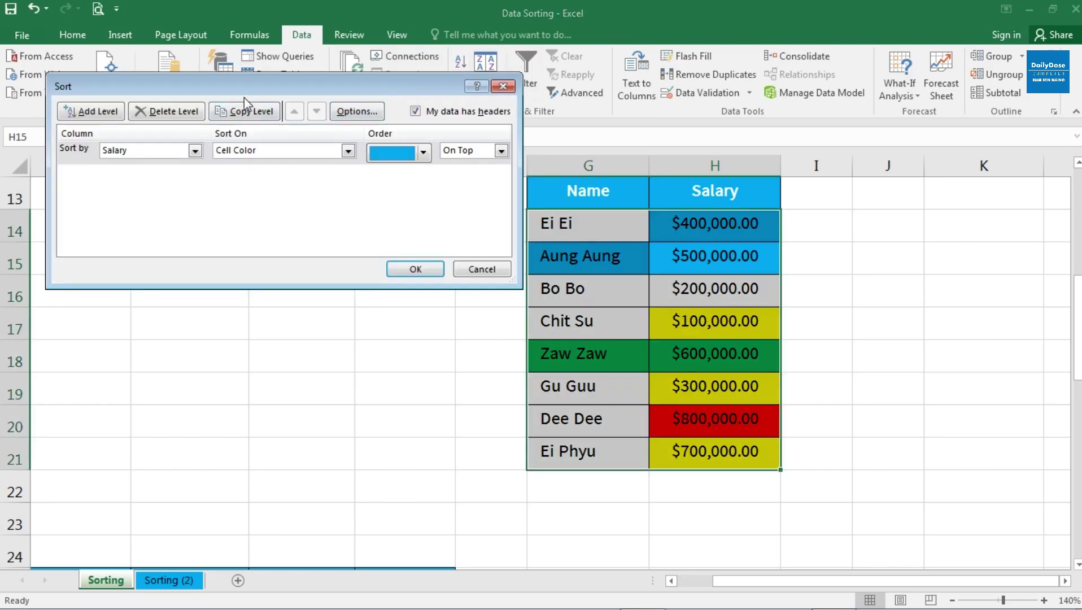
pyautogui.moveTo(239, 84); pyautogui.dragTo(258, 85)
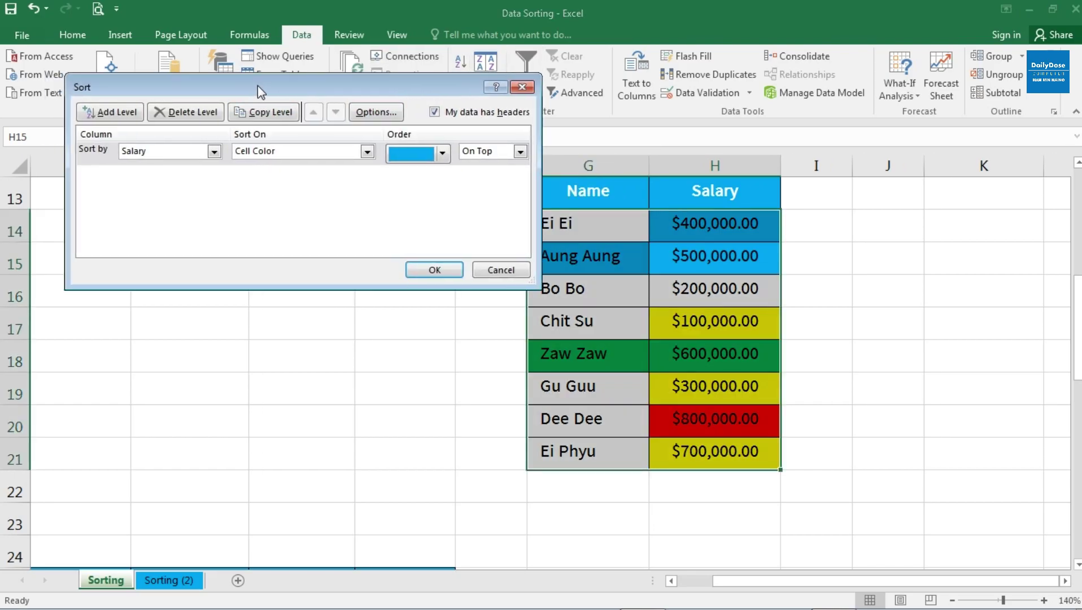
pyautogui.click(108, 120)
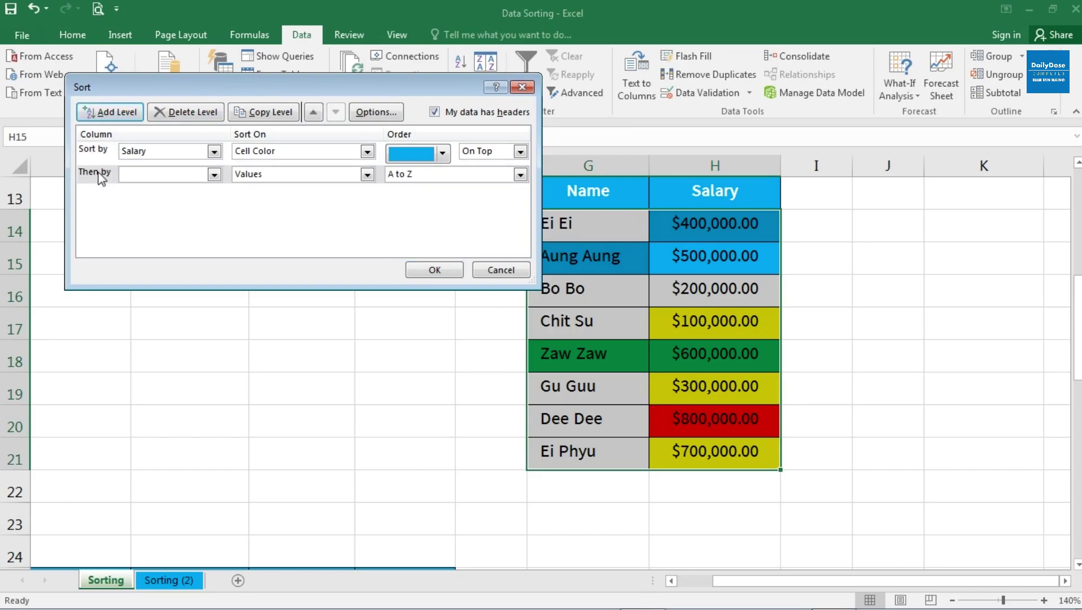
pyautogui.click(214, 174)
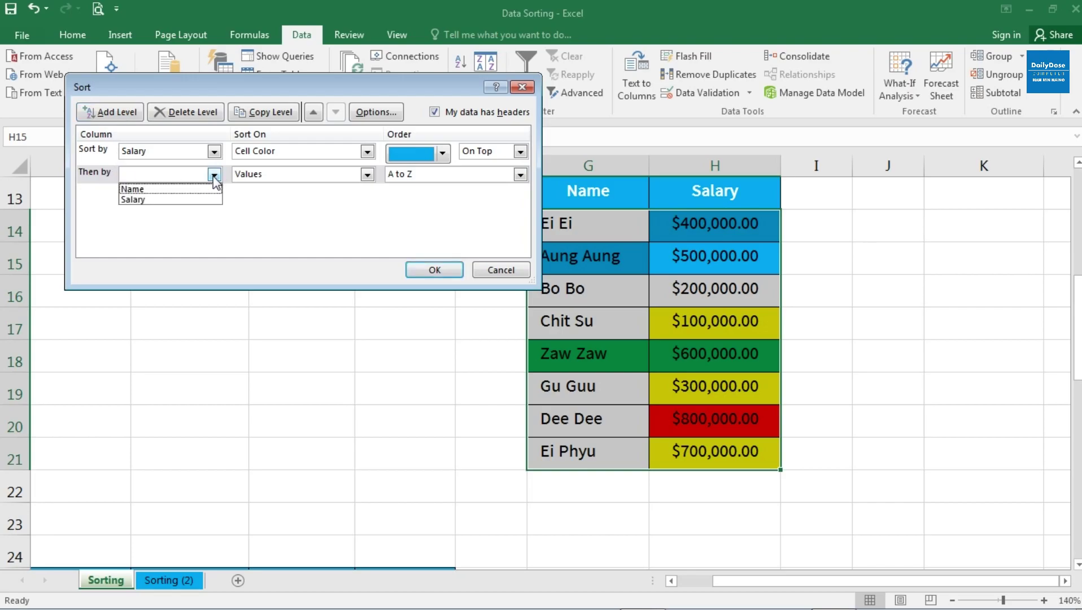
pyautogui.click(149, 200)
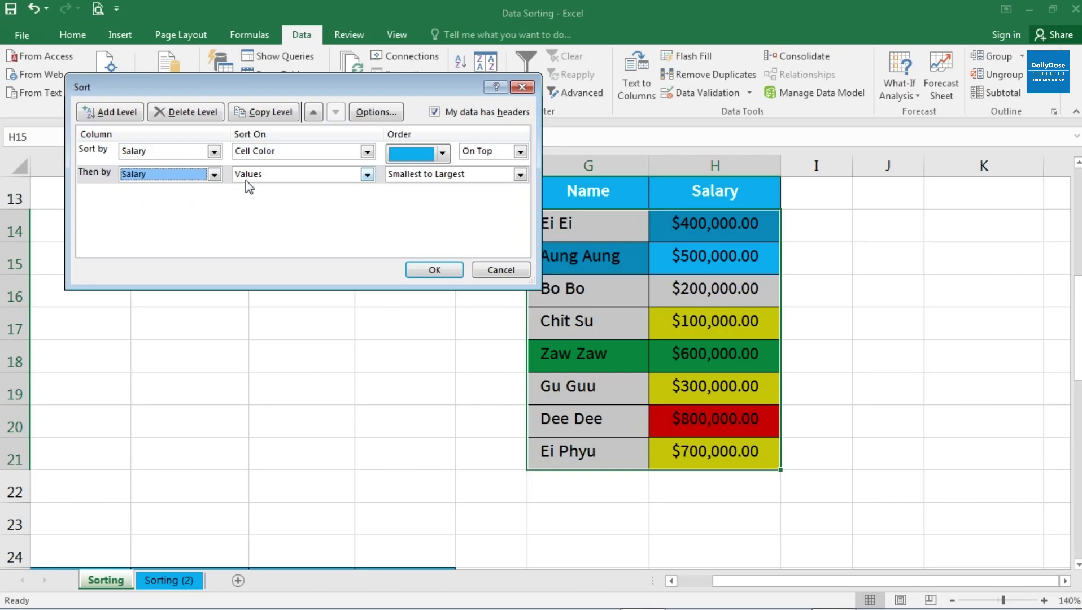
pyautogui.click(367, 174)
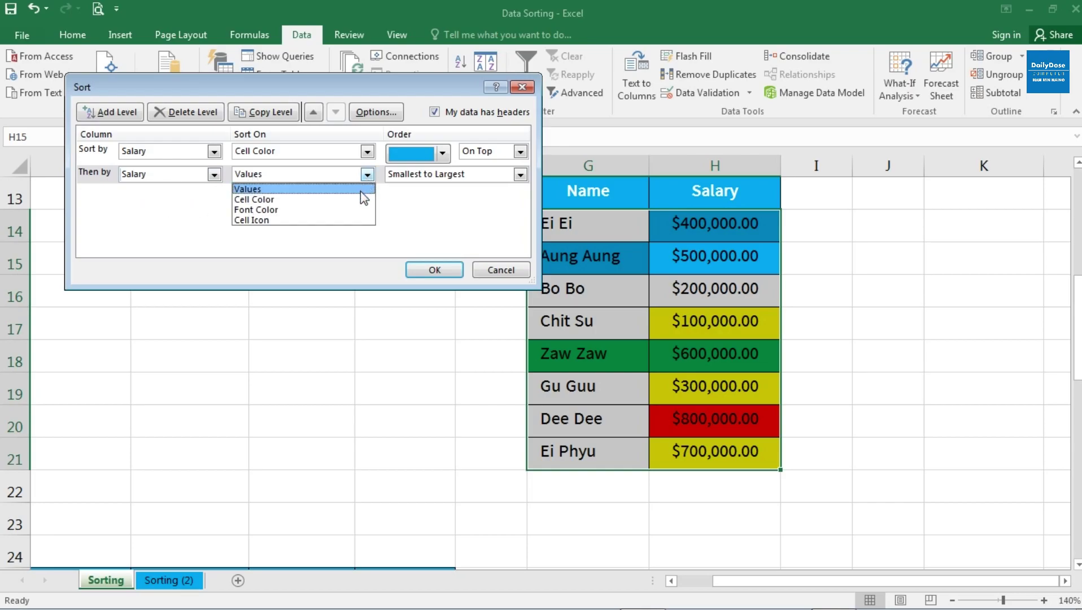
pyautogui.click(273, 202)
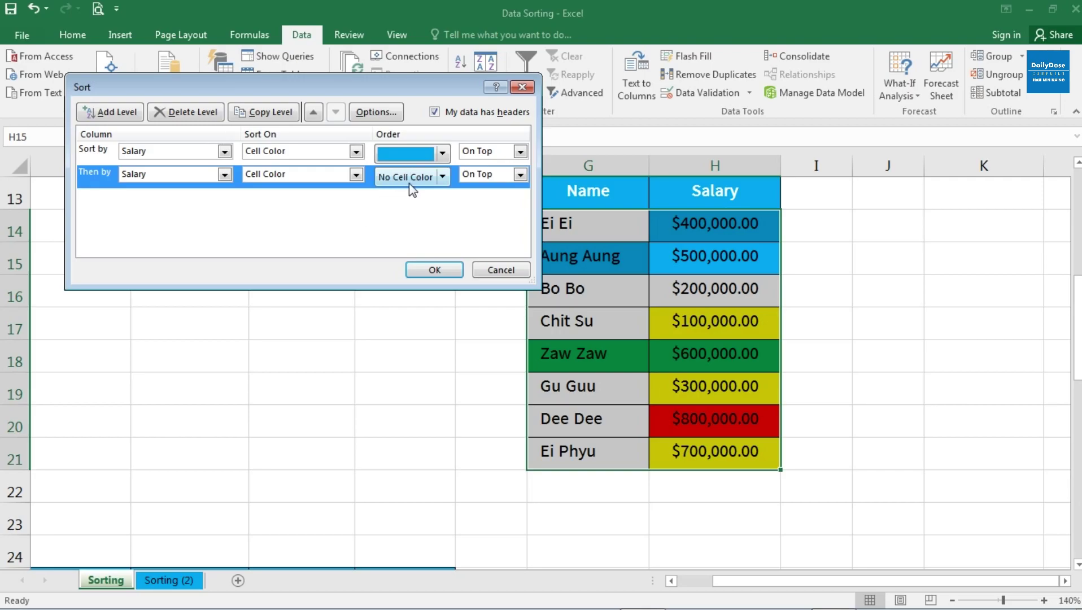
pyautogui.click(443, 179)
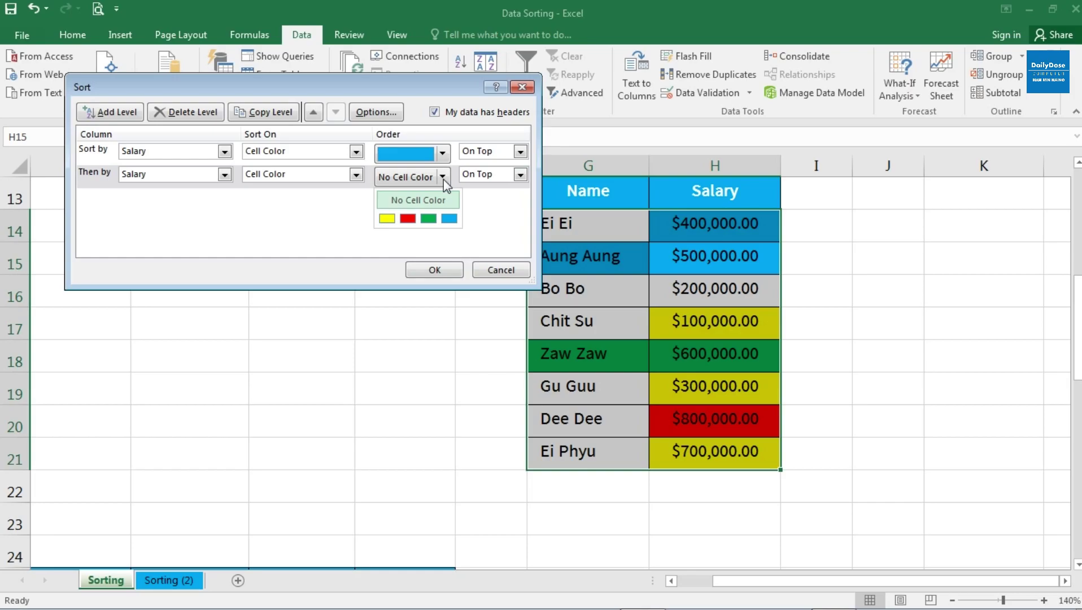
pyautogui.click(428, 219)
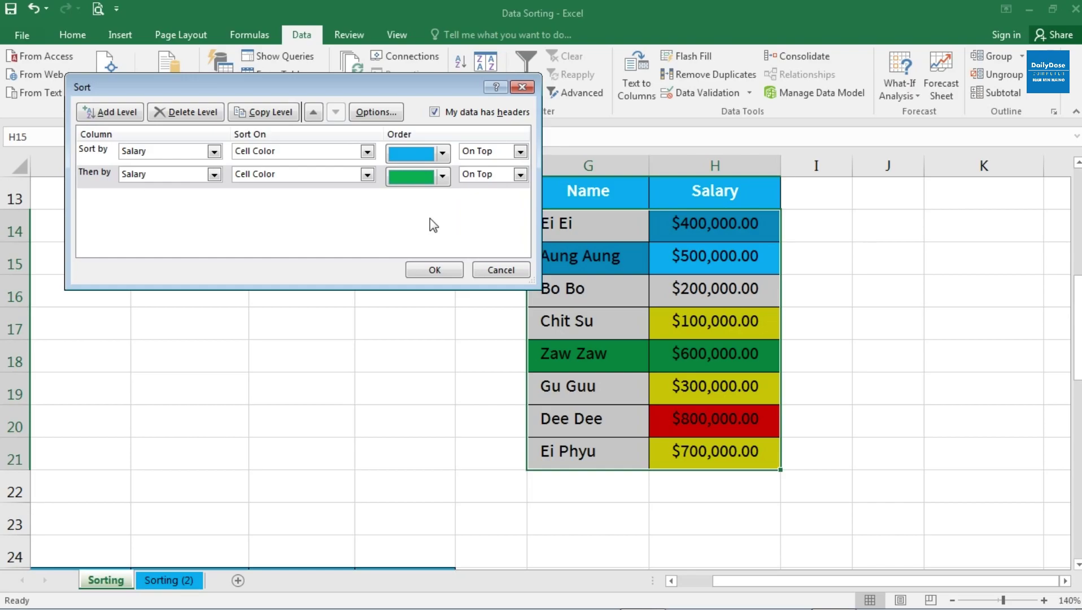
# Add a third sort level for Salary based on Cell Color with yellow On Top.
pyautogui.click(108, 113)
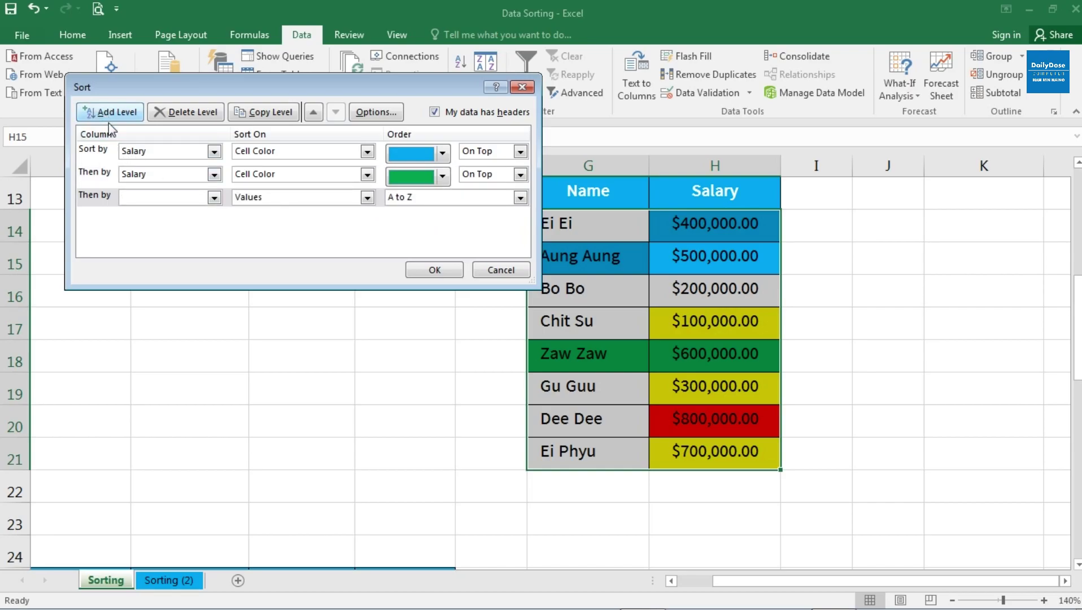
pyautogui.click(214, 197)
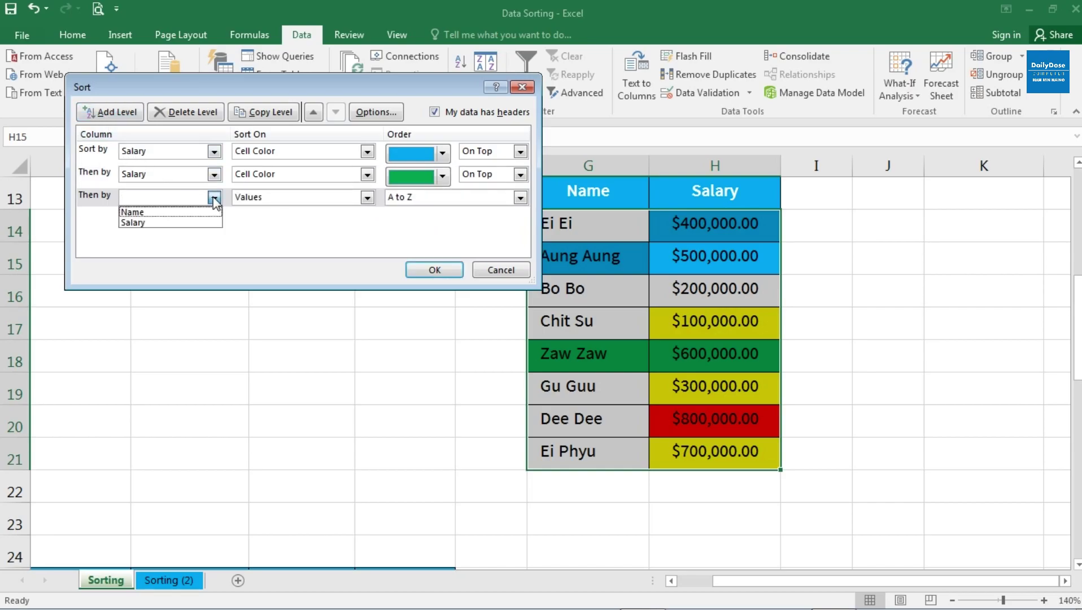
pyautogui.click(173, 224)
pyautogui.click(367, 198)
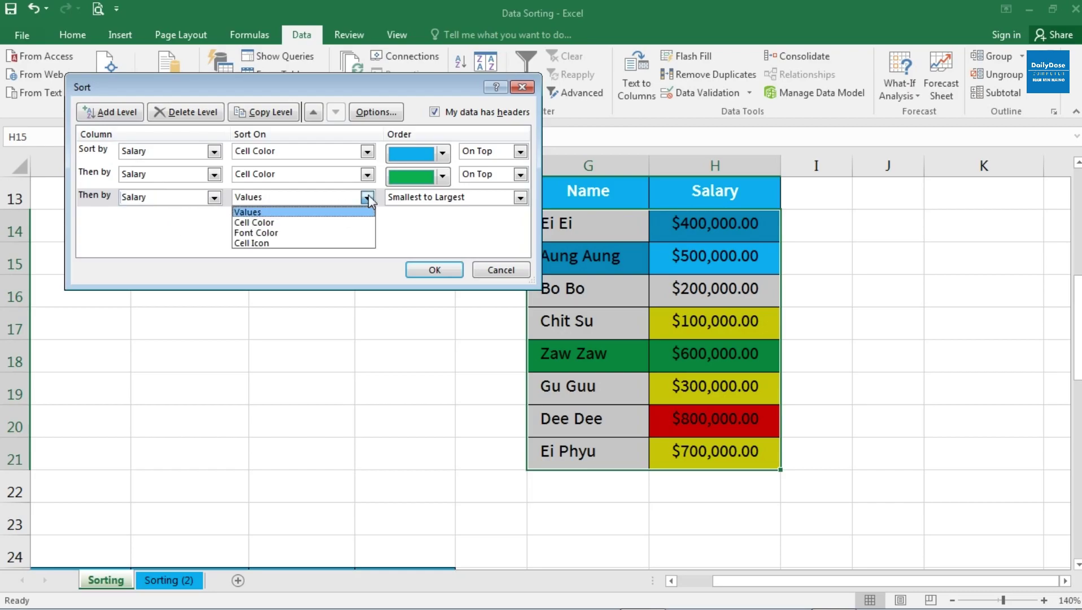
pyautogui.click(276, 223)
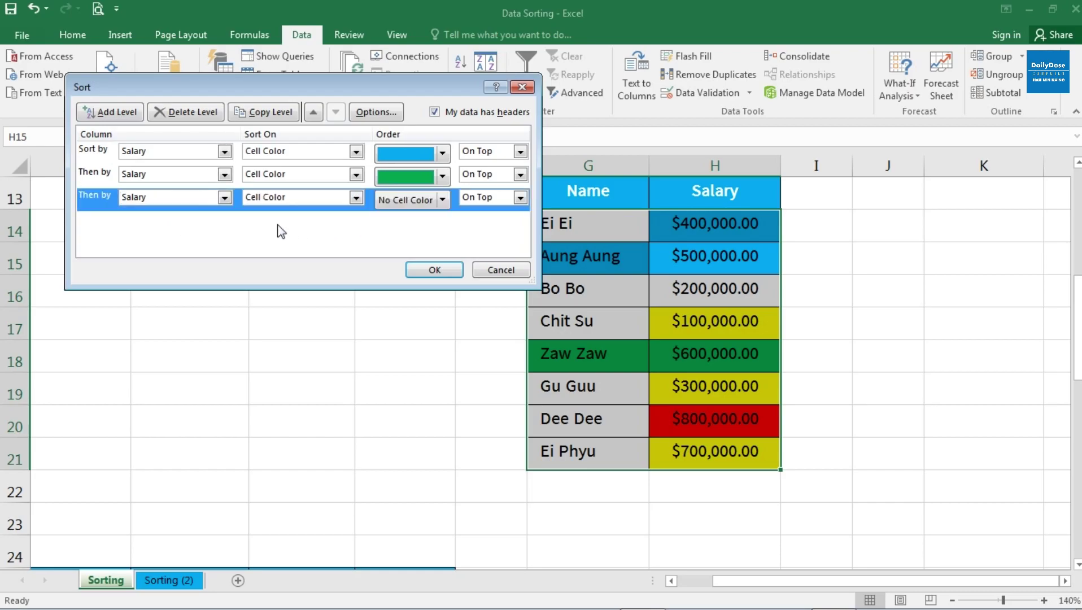
pyautogui.click(441, 201)
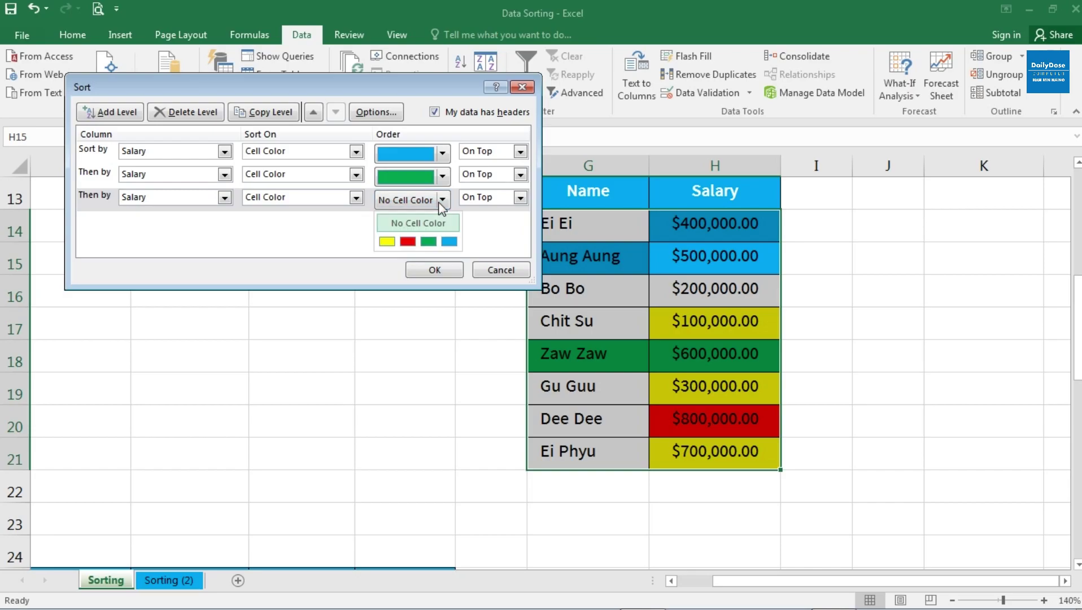
pyautogui.click(386, 241)
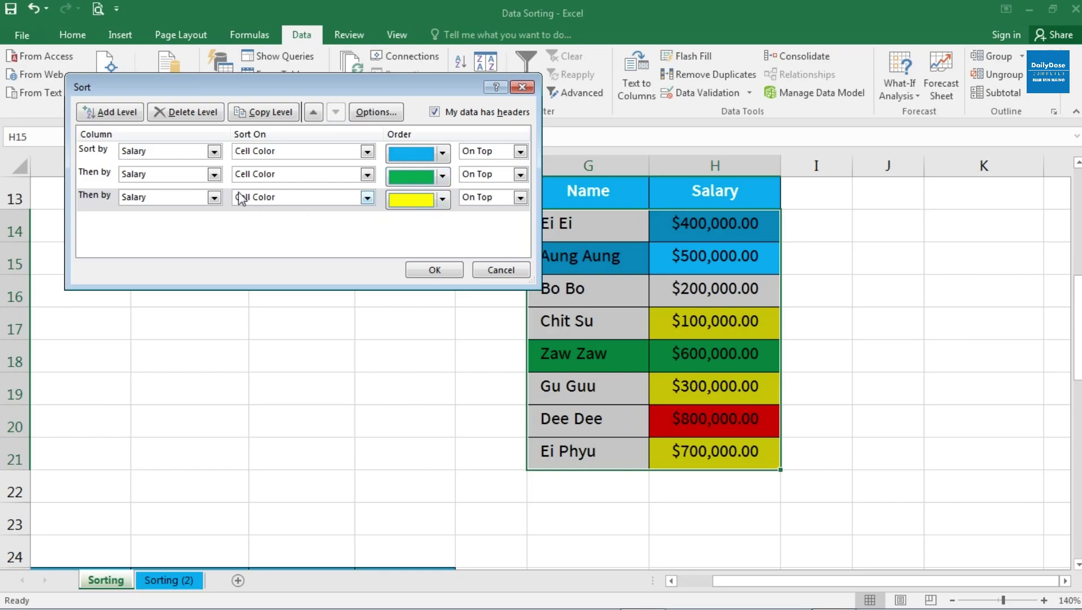
# Add a fourth sort level for Salary based on Cell Color with red On Top.
pyautogui.click(112, 113)
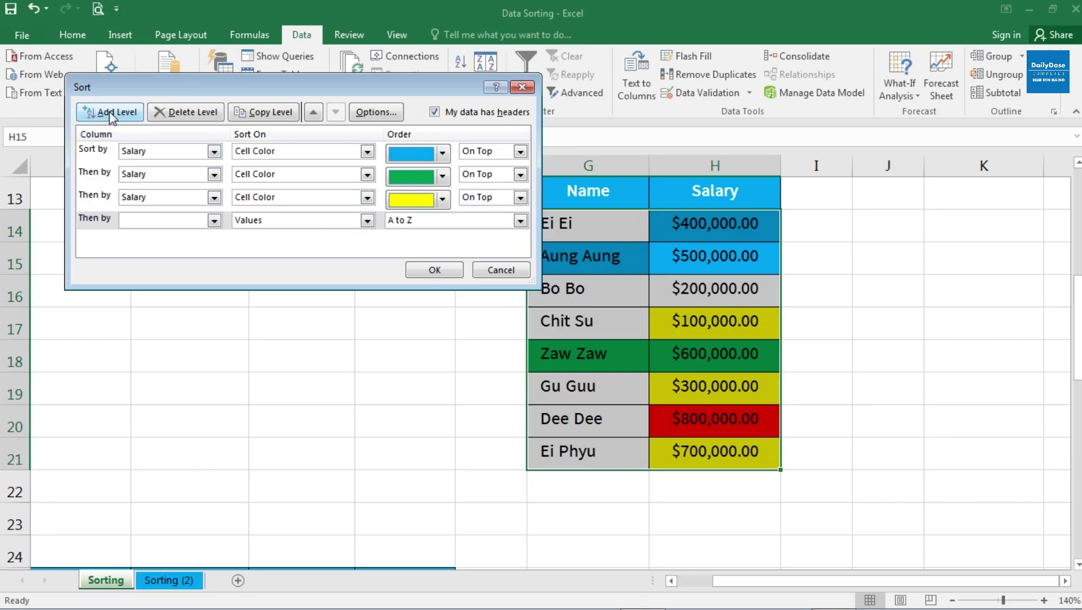
pyautogui.click(214, 220)
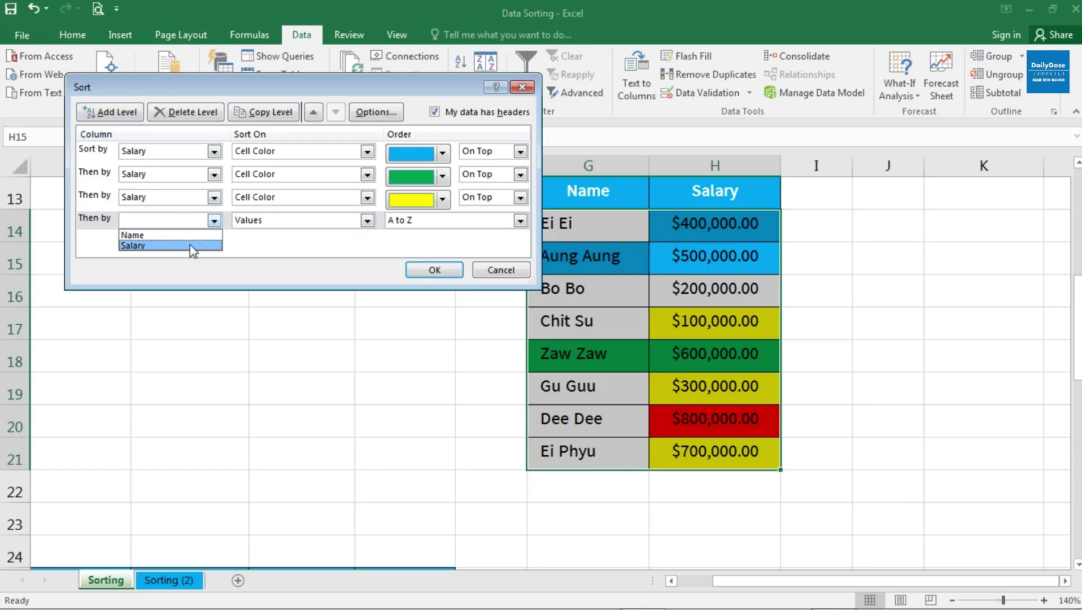
pyautogui.click(182, 245)
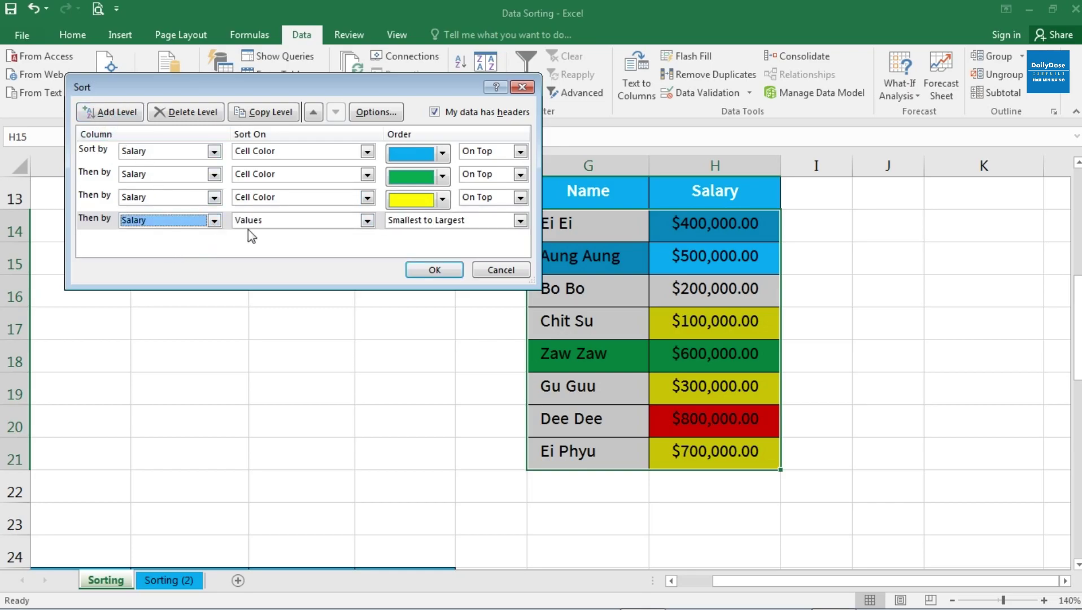
pyautogui.click(367, 220)
pyautogui.click(301, 247)
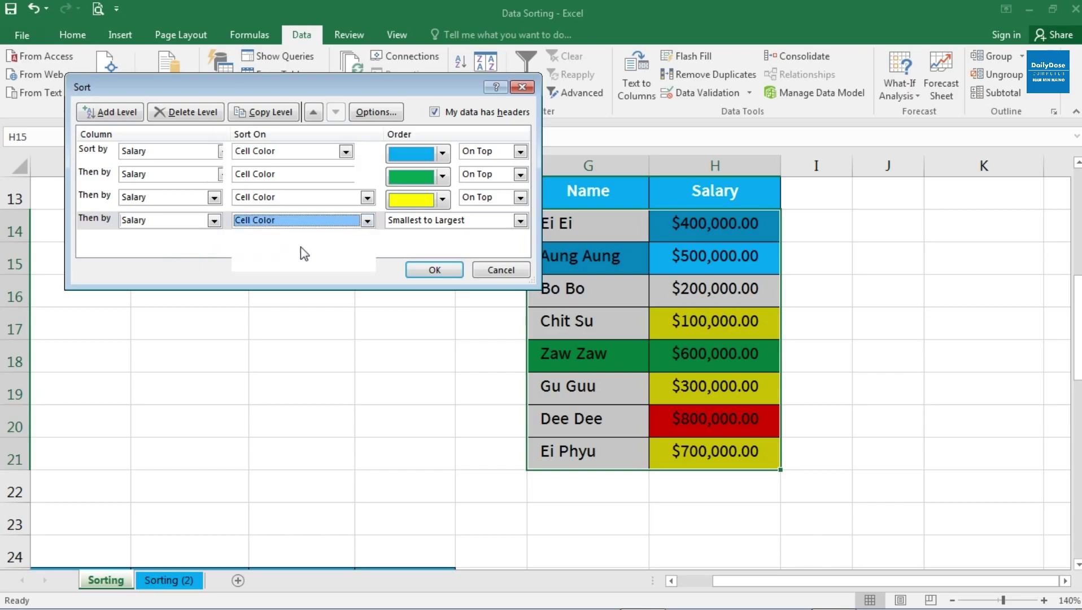
pyautogui.click(442, 222)
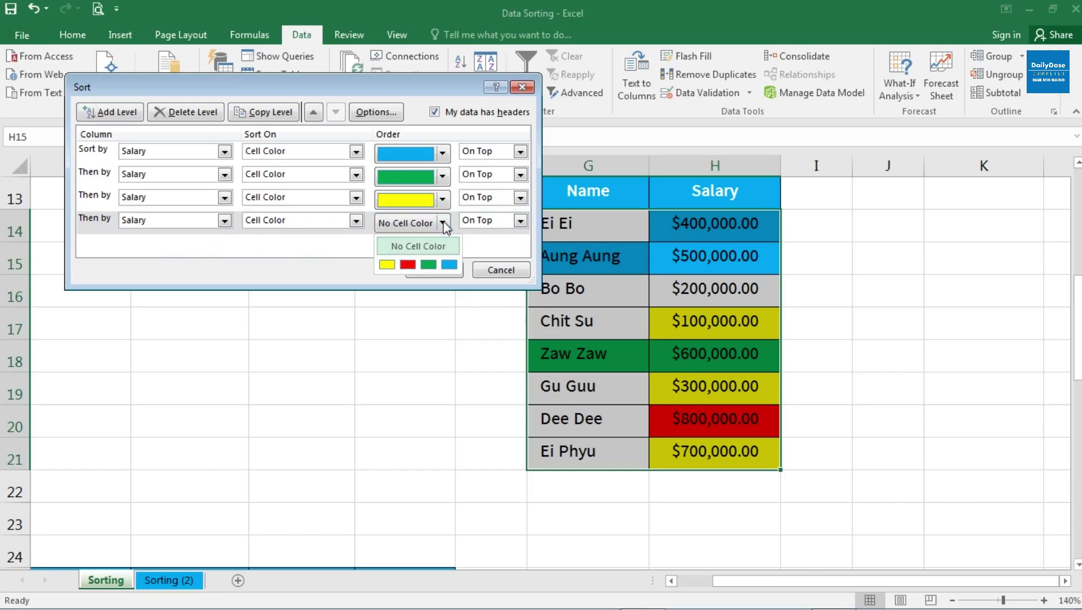
pyautogui.click(407, 265)
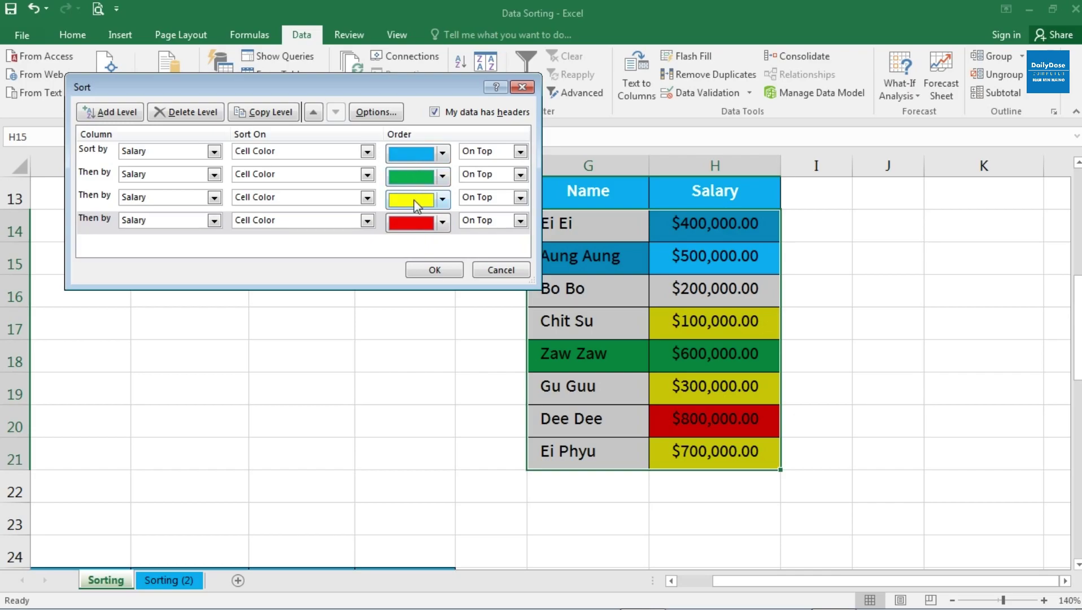
# Apply the four-level cell color sort and check the Salary cells H14 to H21 color by color.
pyautogui.click(434, 271)
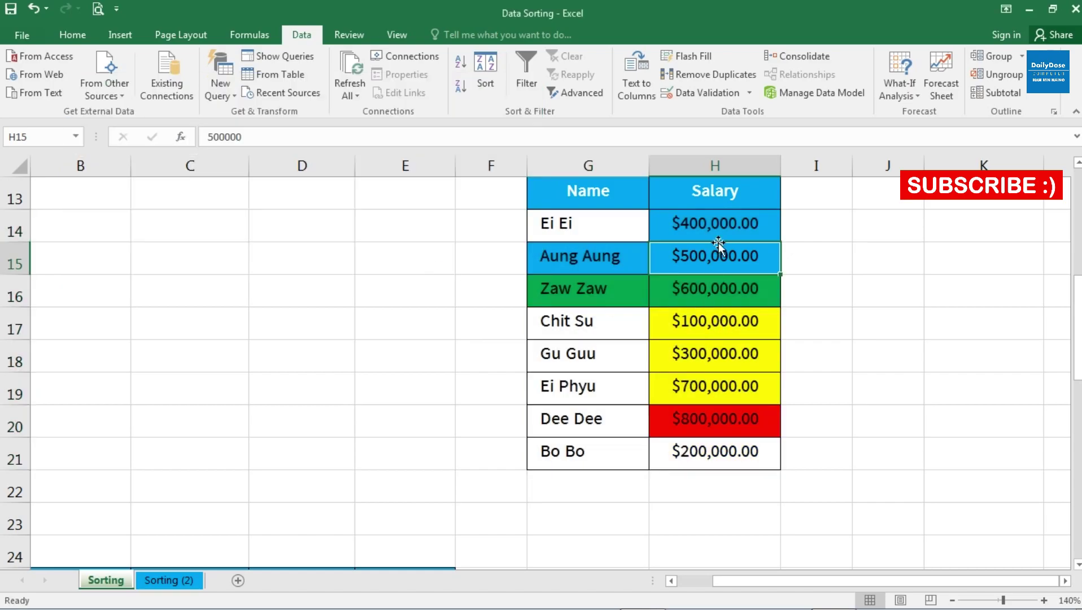
pyautogui.moveTo(720, 221); pyautogui.dragTo(723, 251)
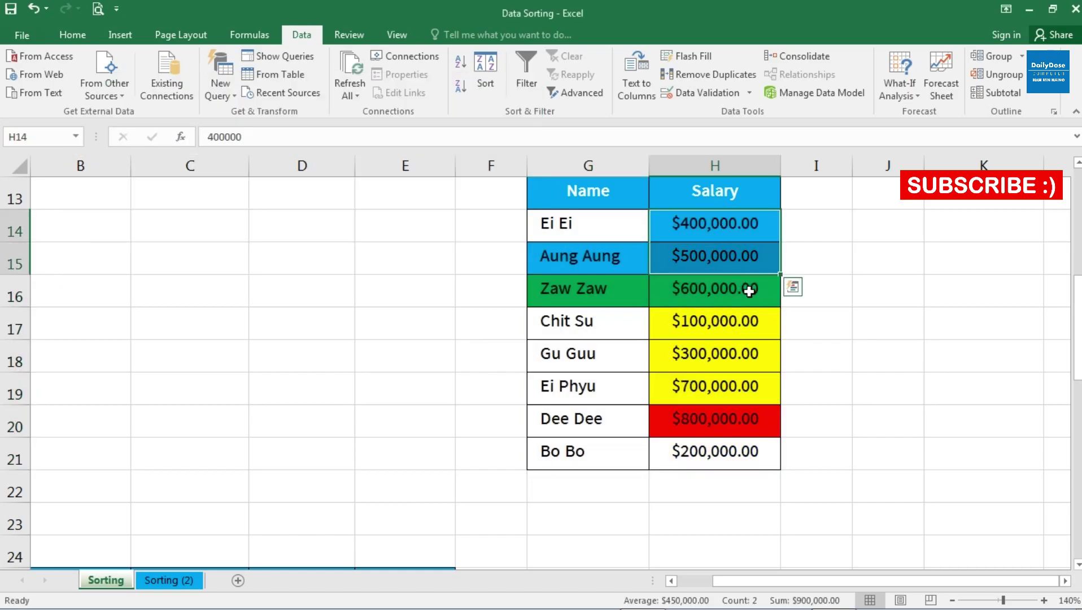
pyautogui.click(762, 304)
pyautogui.moveTo(763, 321); pyautogui.dragTo(762, 391)
pyautogui.click(761, 394)
pyautogui.click(759, 423)
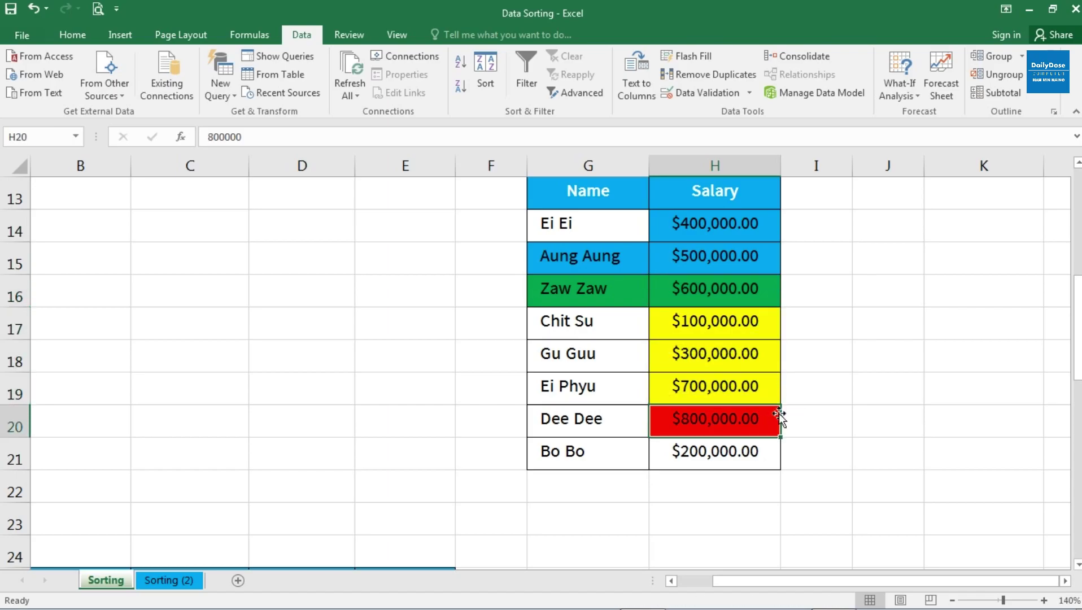
pyautogui.click(762, 454)
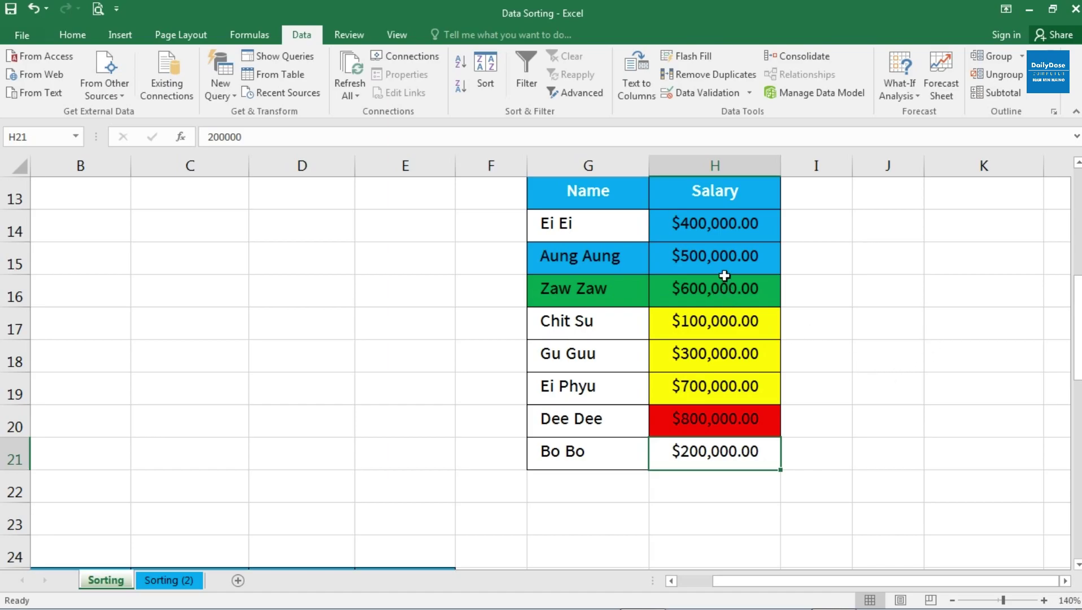
# Review the sorted Name and Salary table in G13:H21, comparing the blue and green rows across both columns.
pyautogui.click(710, 252)
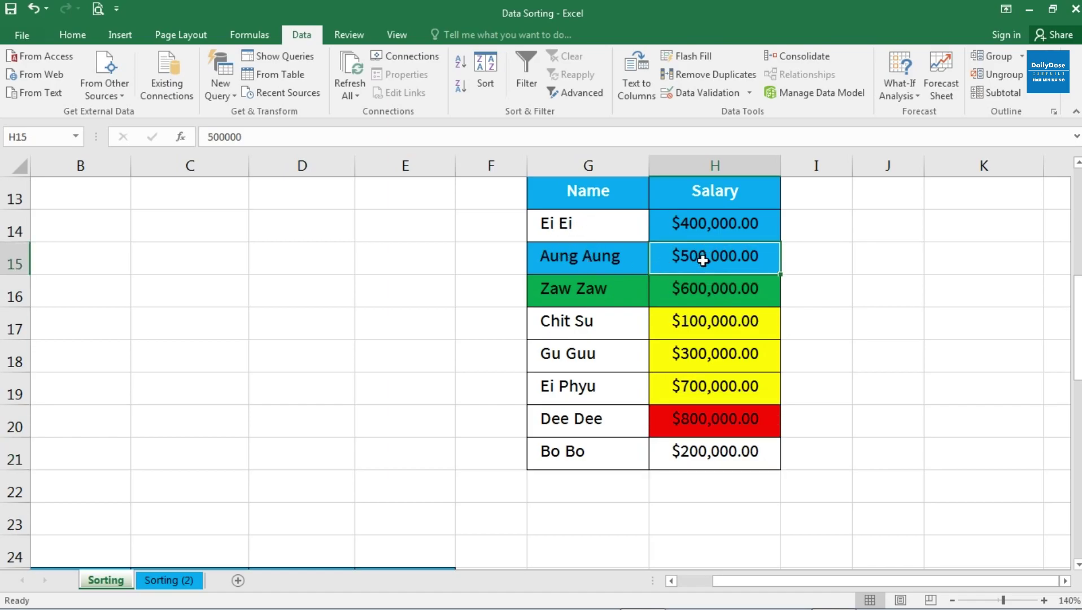
pyautogui.click(594, 262)
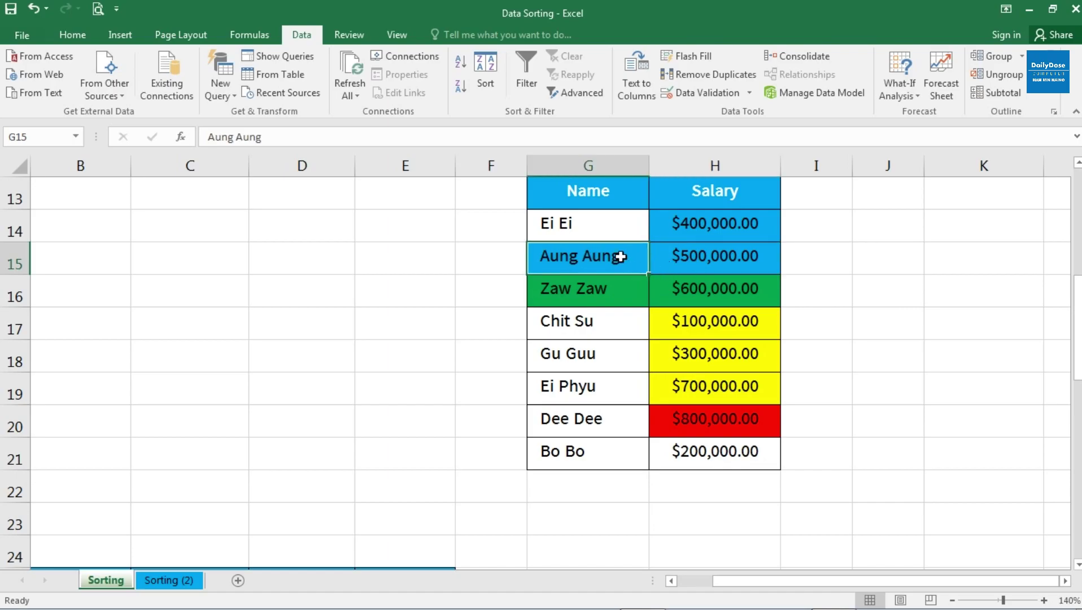
pyautogui.moveTo(551, 188); pyautogui.dragTo(716, 452)
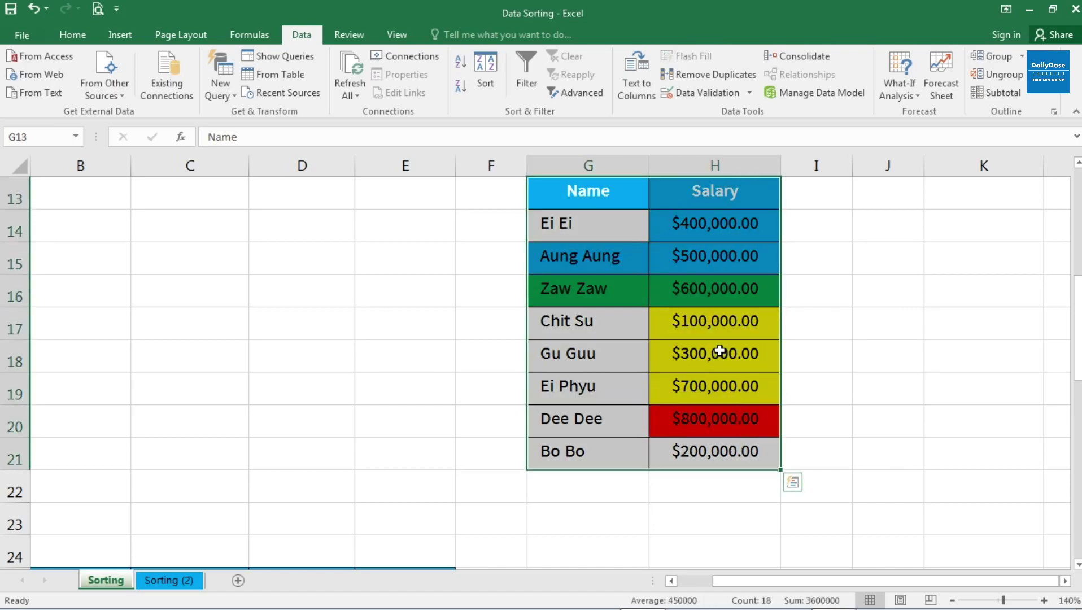
pyautogui.click(705, 295)
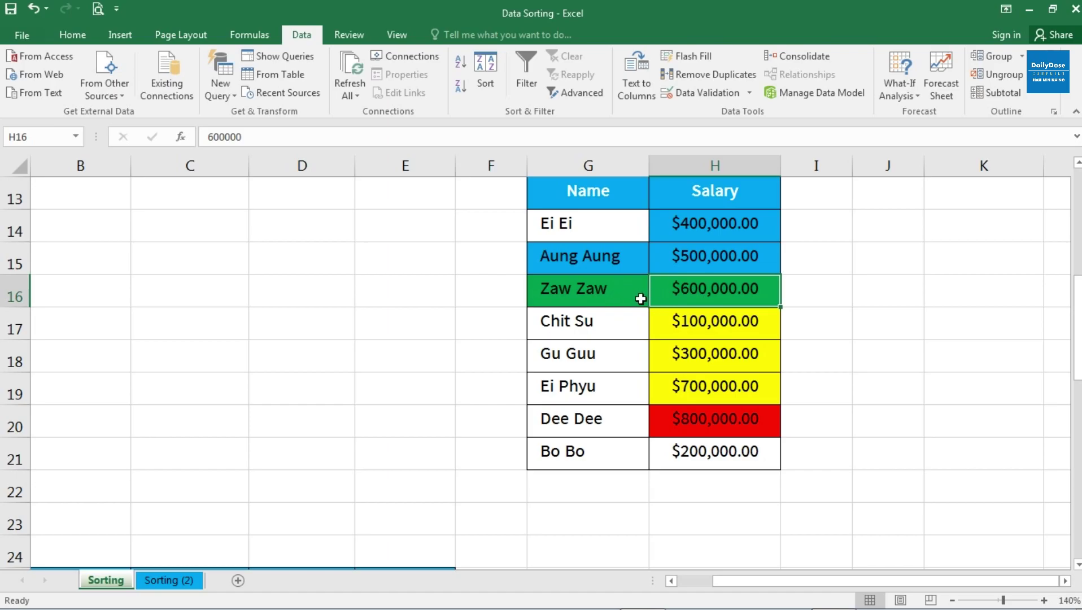
pyautogui.moveTo(638, 294); pyautogui.dragTo(681, 292)
pyautogui.click(690, 292)
pyautogui.click(684, 331)
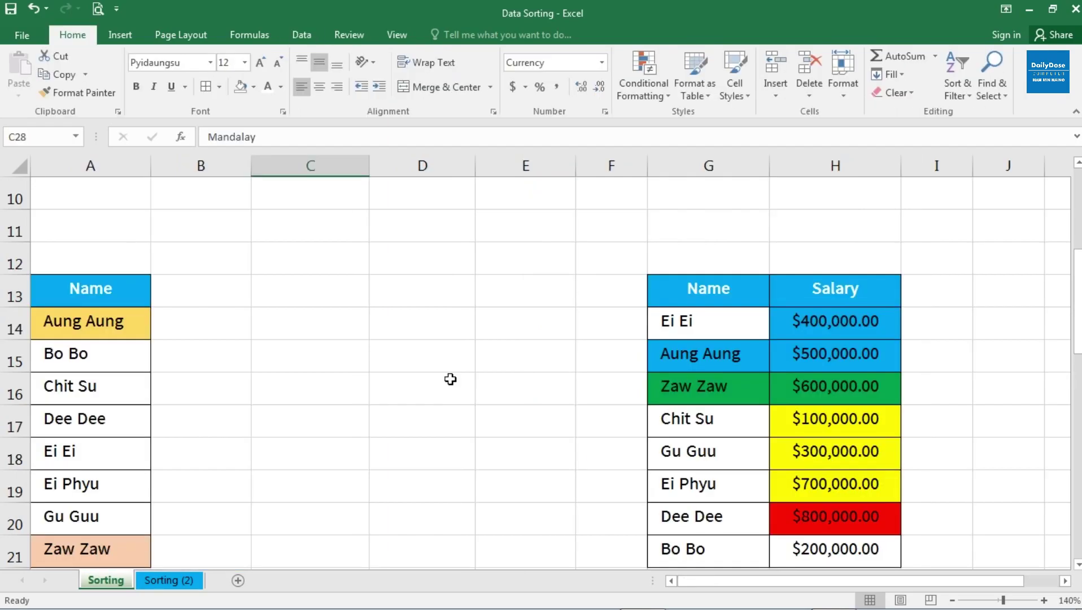
# Examine the City and Age columns, C26:C33 and D26:D33, of the table starting at row 25.
pyautogui.scroll(-4, 450, 379)
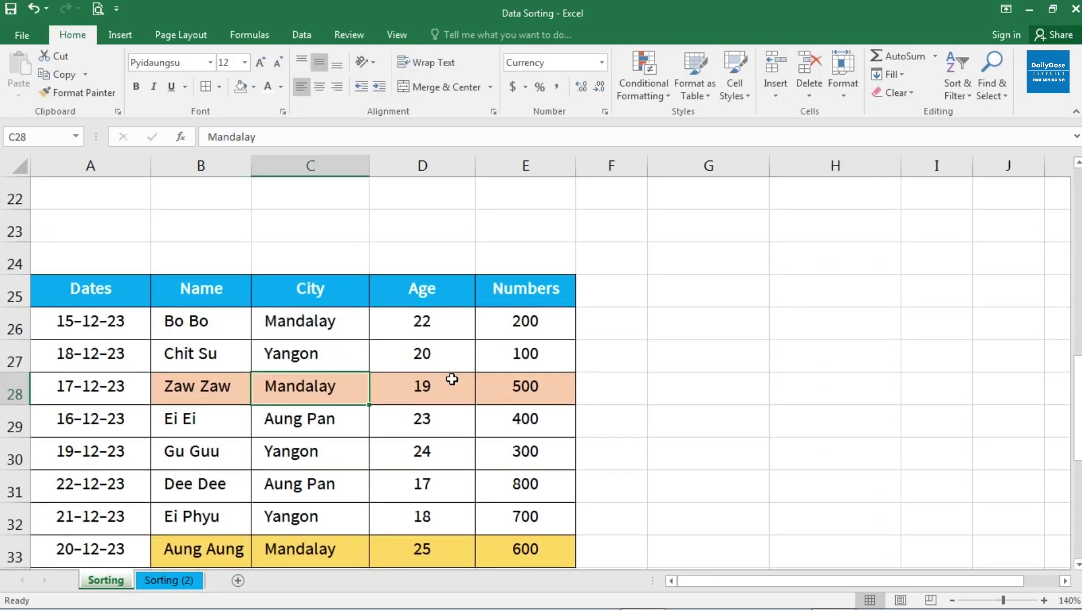
pyautogui.scroll(-1, 452, 379)
pyautogui.click(317, 198)
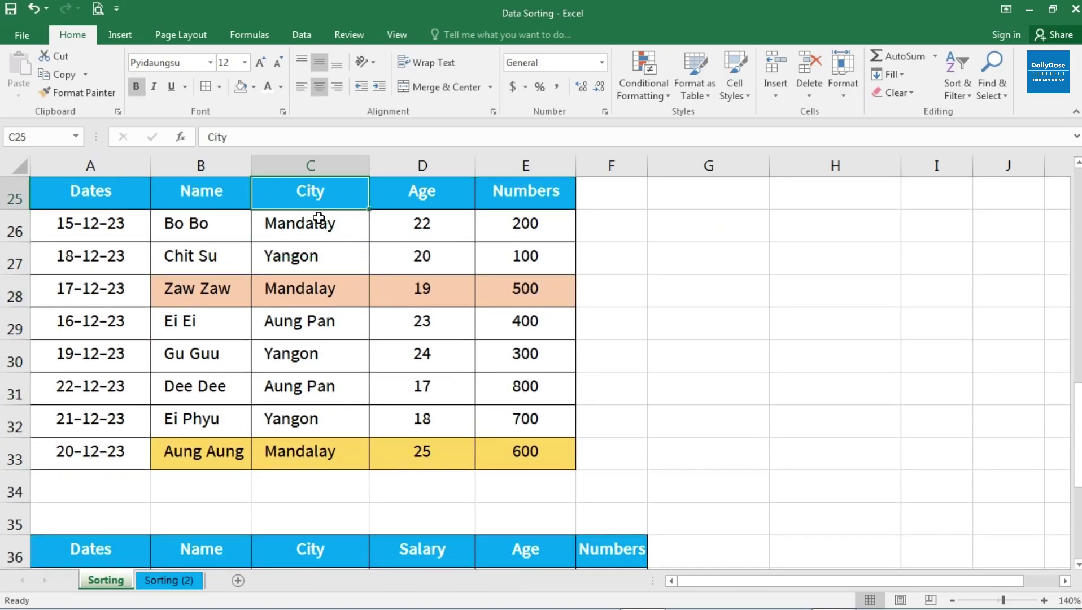
pyautogui.moveTo(318, 225); pyautogui.dragTo(333, 440)
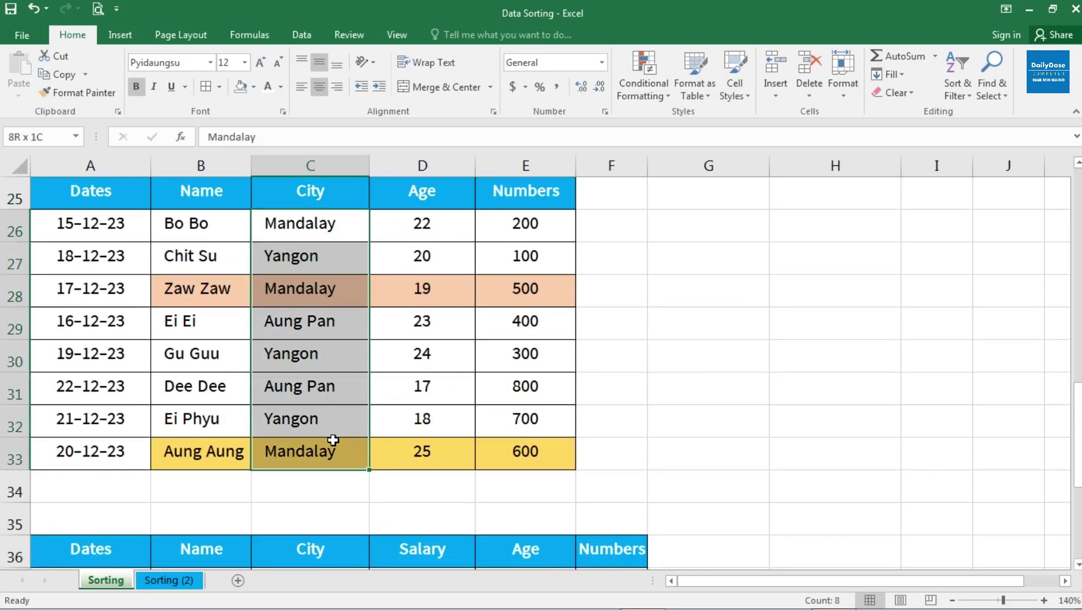
pyautogui.click(426, 197)
pyautogui.moveTo(429, 224); pyautogui.dragTo(428, 449)
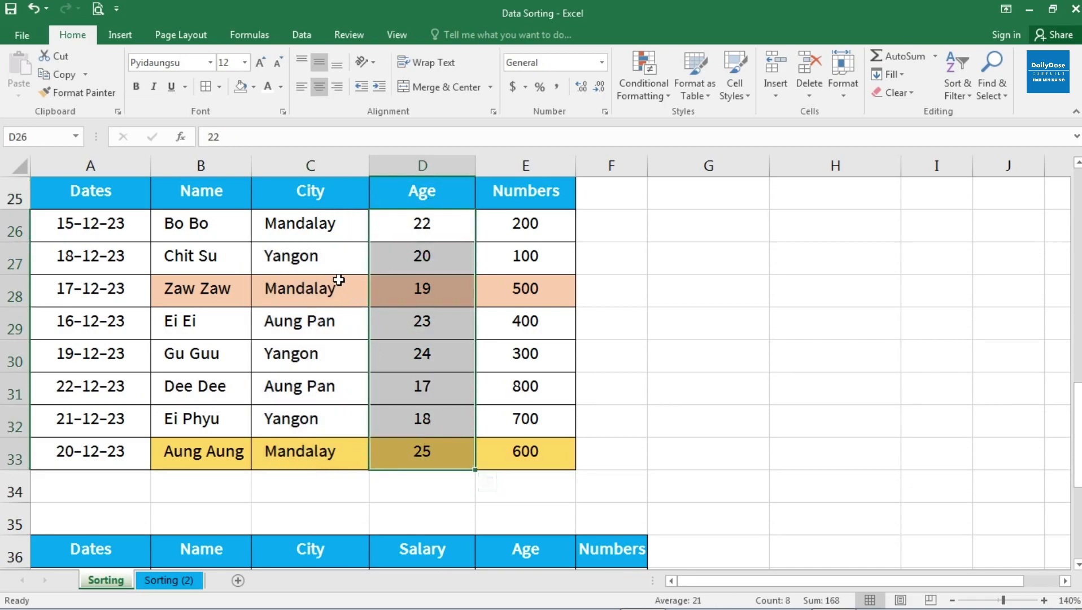
pyautogui.click(322, 218)
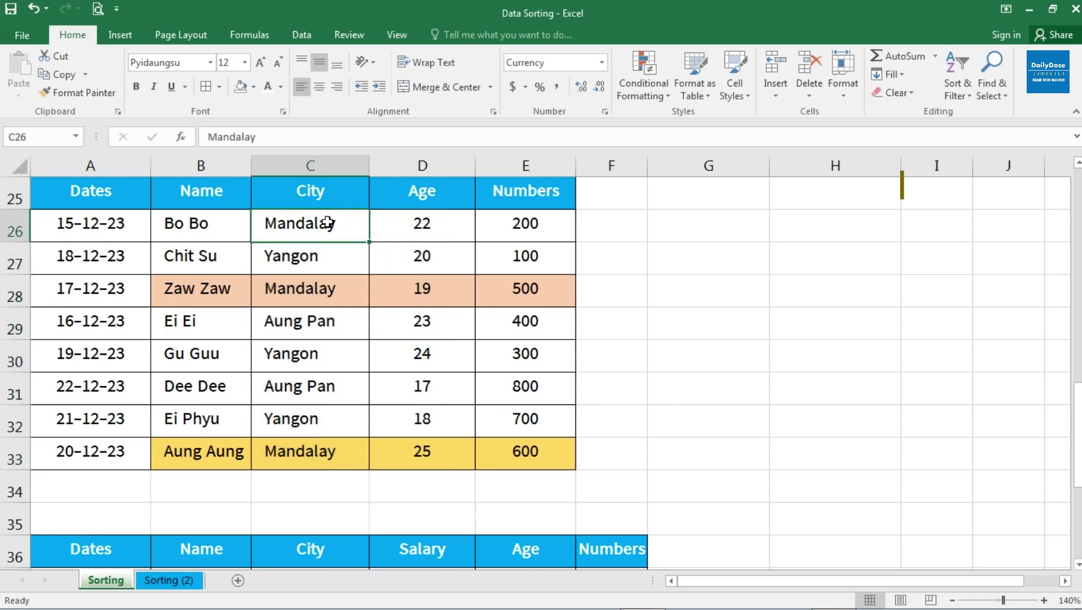
pyautogui.moveTo(321, 217); pyautogui.dragTo(320, 449)
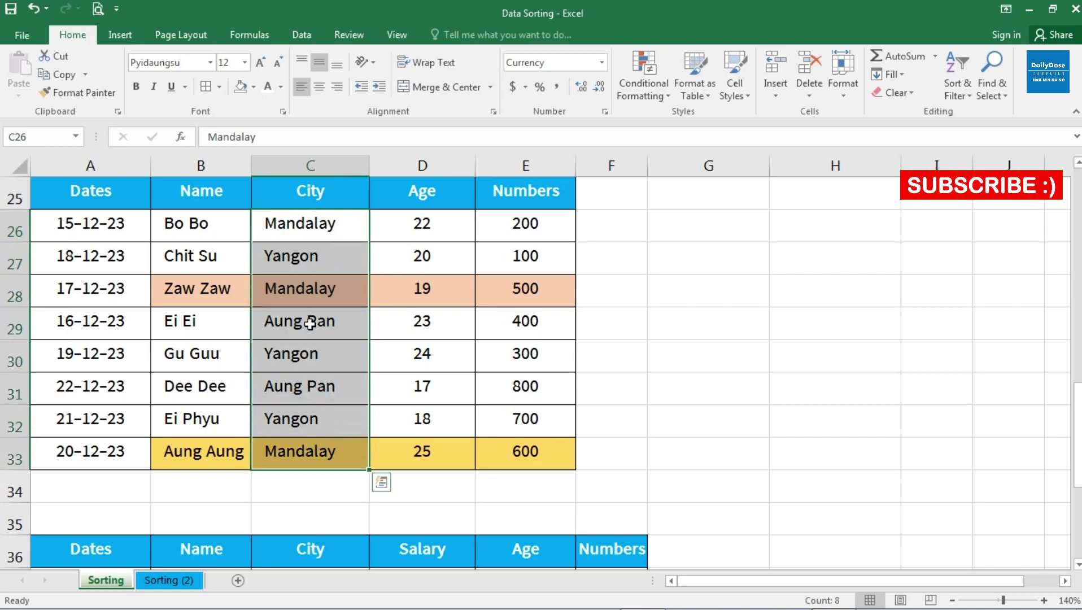
pyautogui.click(323, 271)
pyautogui.moveTo(418, 226); pyautogui.dragTo(420, 455)
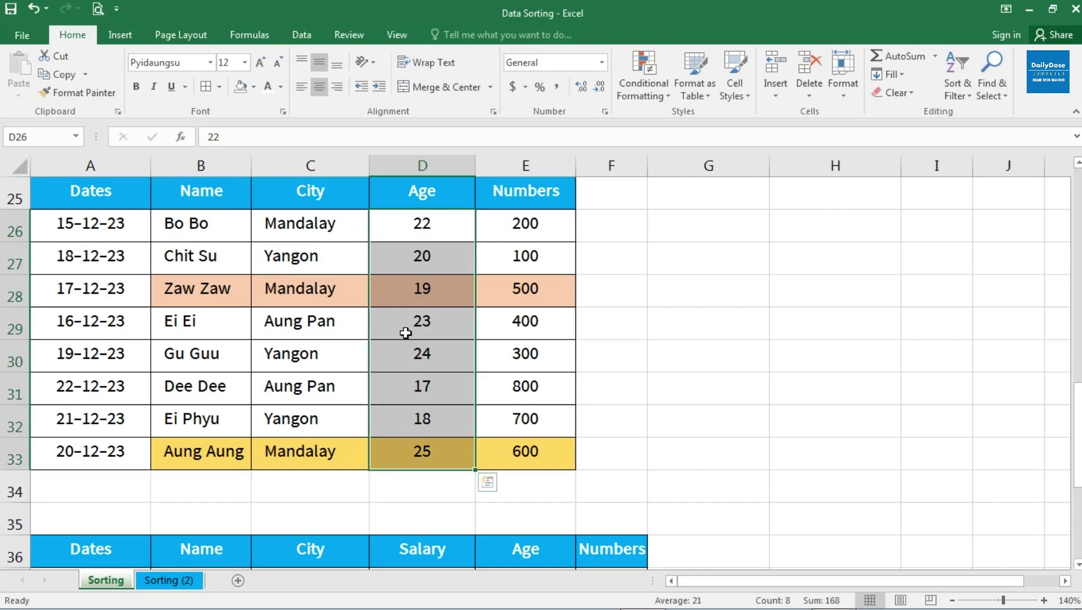
# Open a custom sort for the table starting at row 25 and sort by City on Values, A to Z.
pyautogui.click(318, 293)
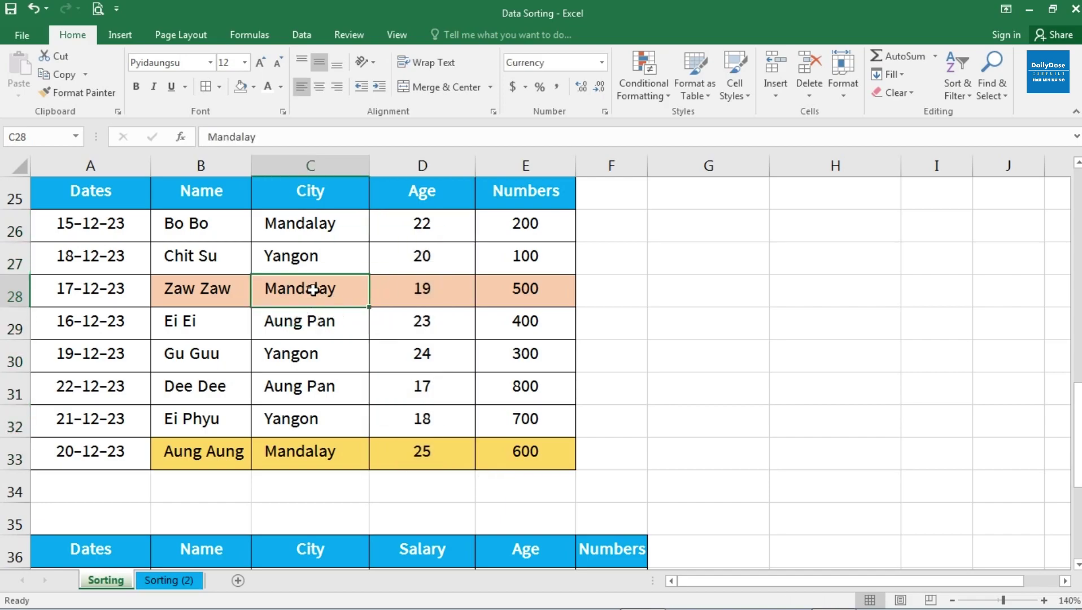
pyautogui.click(303, 36)
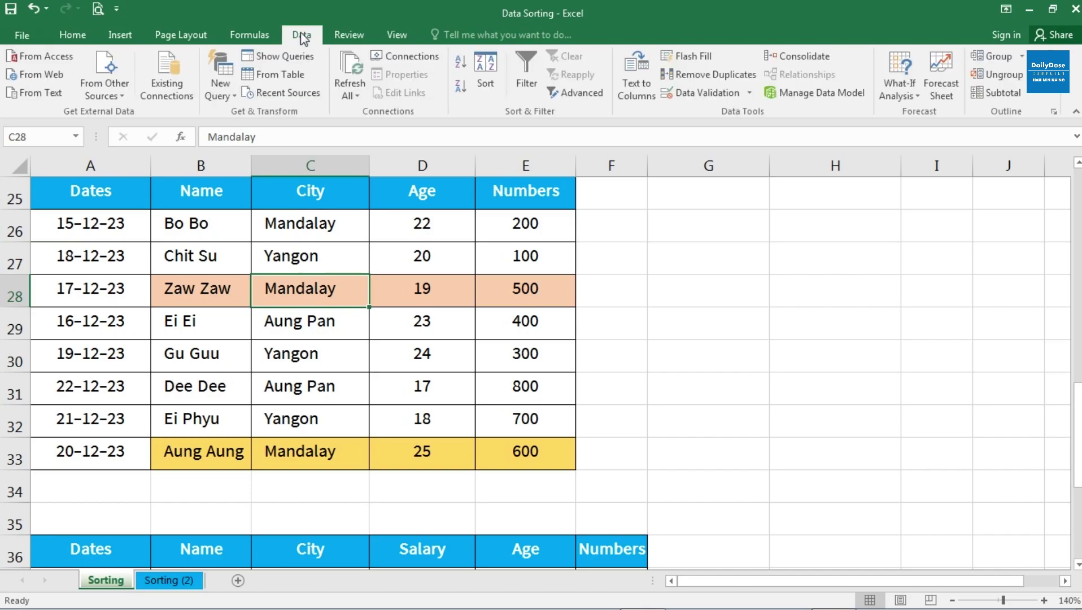
pyautogui.click(484, 81)
pyautogui.moveTo(648, 125)
pyautogui.mouseDown()
pyautogui.moveTo(623, 118)
pyautogui.moveTo(662, 116)
pyautogui.mouseUp()
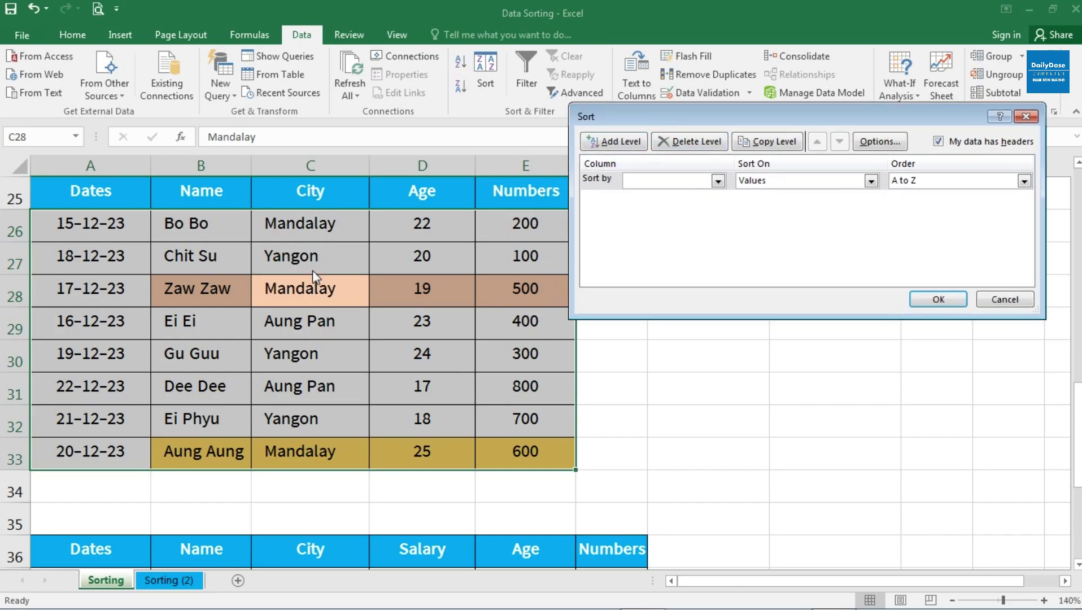
pyautogui.click(719, 181)
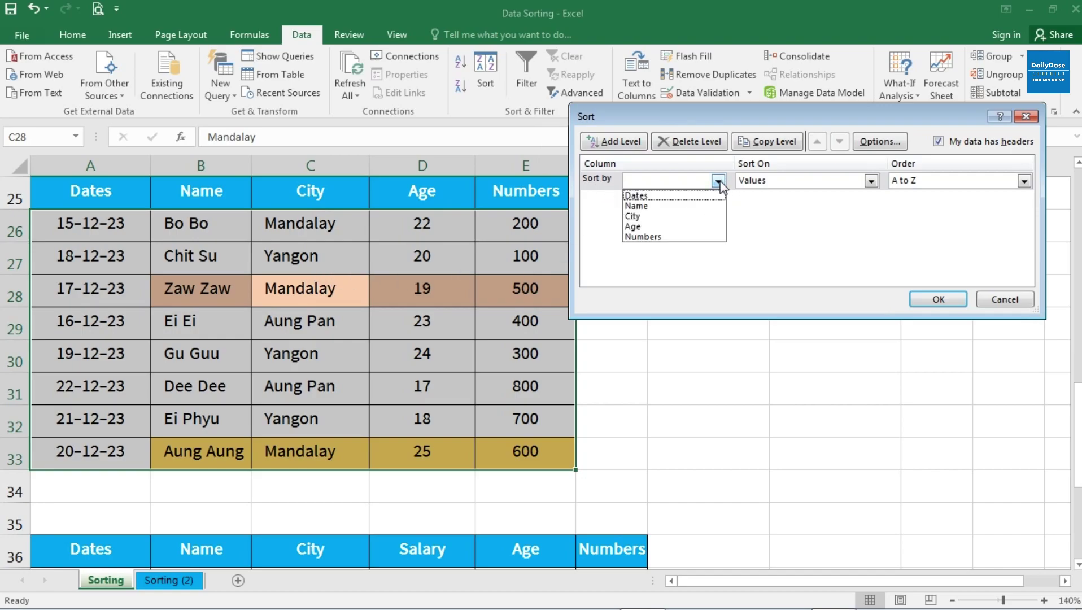
pyautogui.click(665, 218)
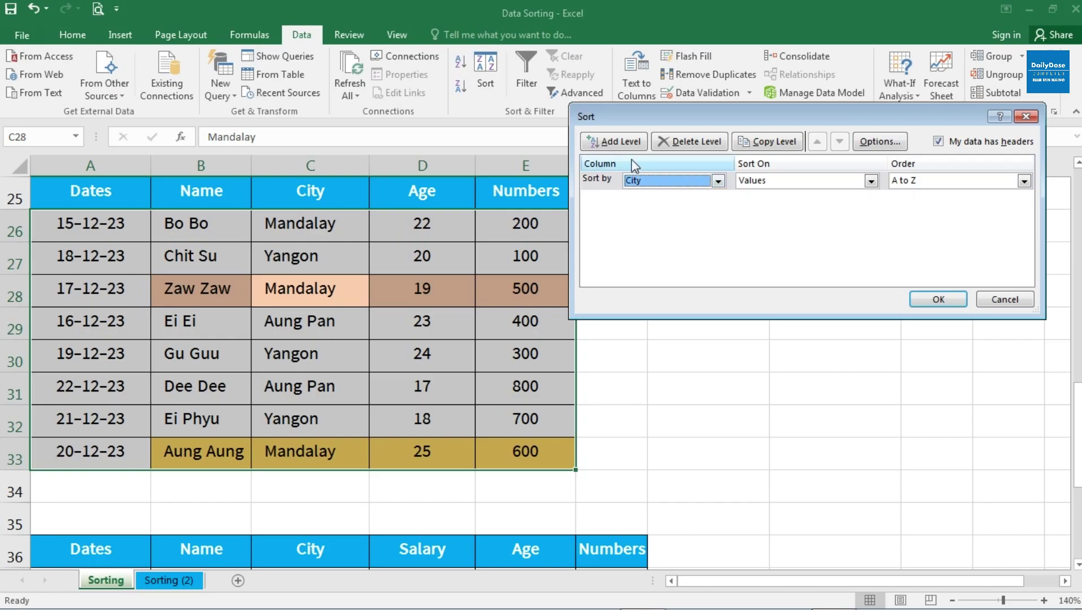
# Add a second sort level for Age on Values, Smallest to Largest, and apply the sort.
pyautogui.click(620, 143)
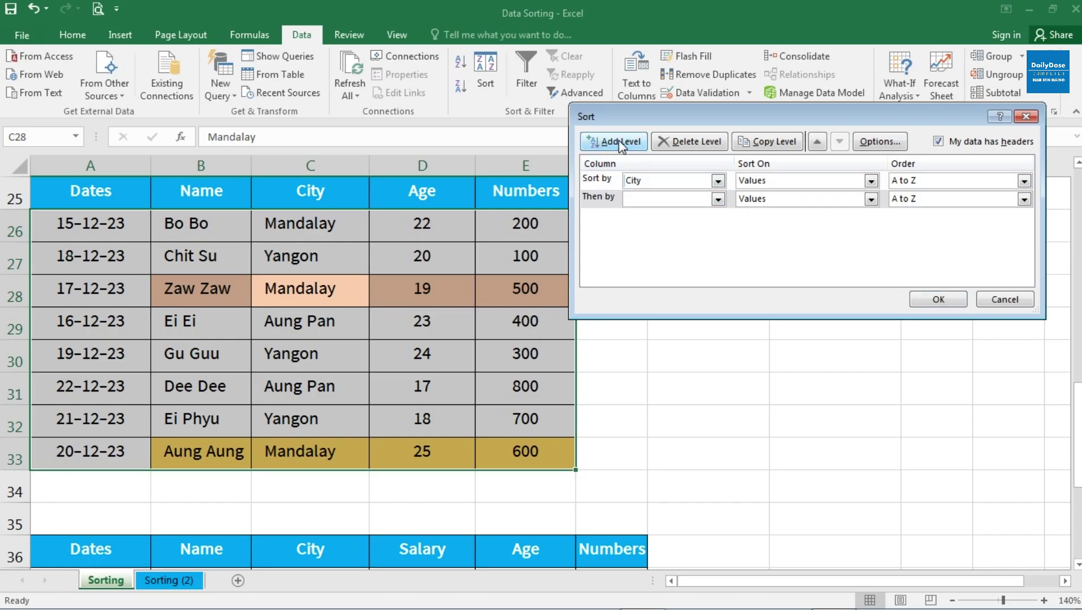
pyautogui.moveTo(644, 119); pyautogui.dragTo(670, 124)
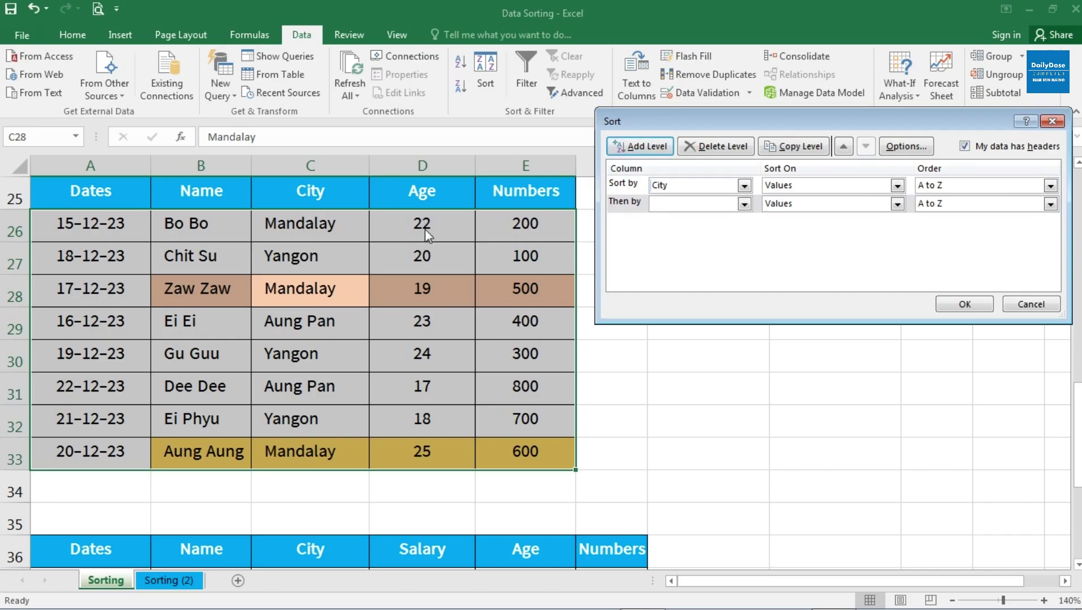
pyautogui.click(744, 204)
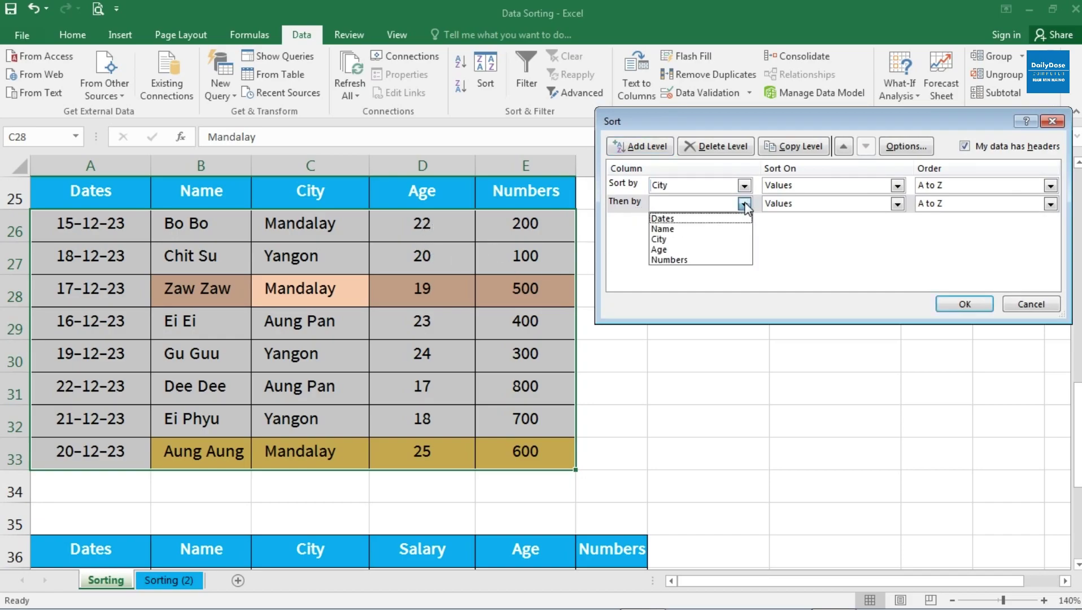
pyautogui.click(665, 249)
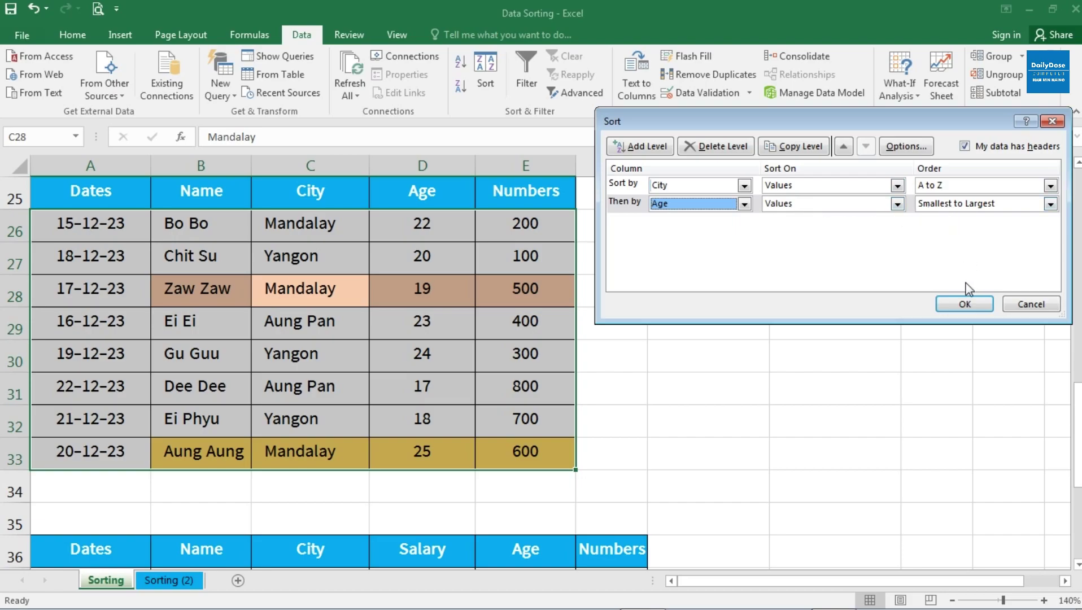
pyautogui.click(965, 305)
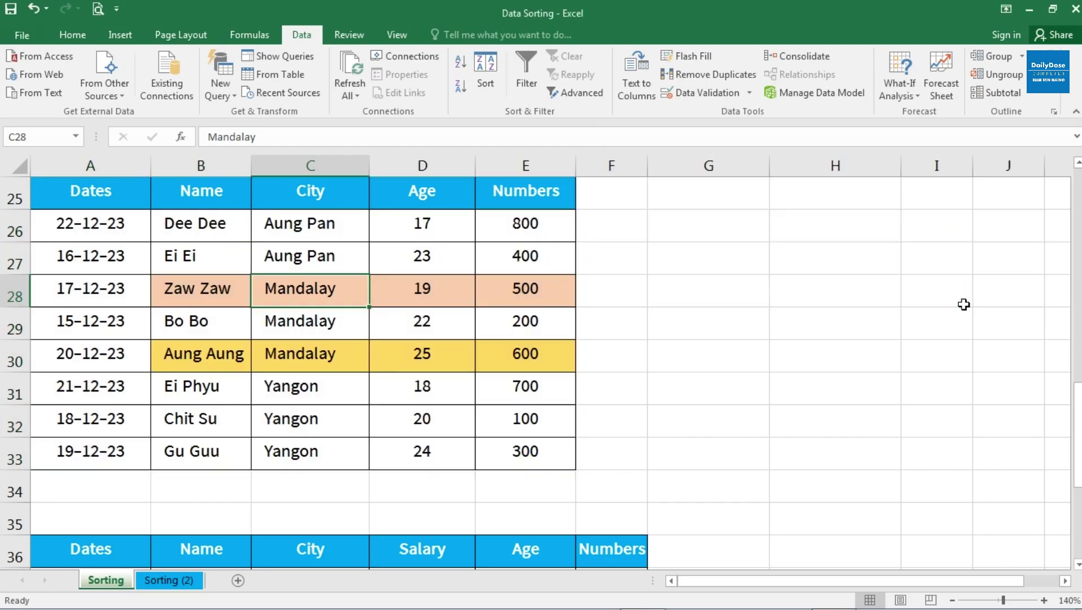
# Check the alphabetical grouping of Aung Pan, Mandalay and Yangon in the City column, C26:C33.
pyautogui.click(331, 233)
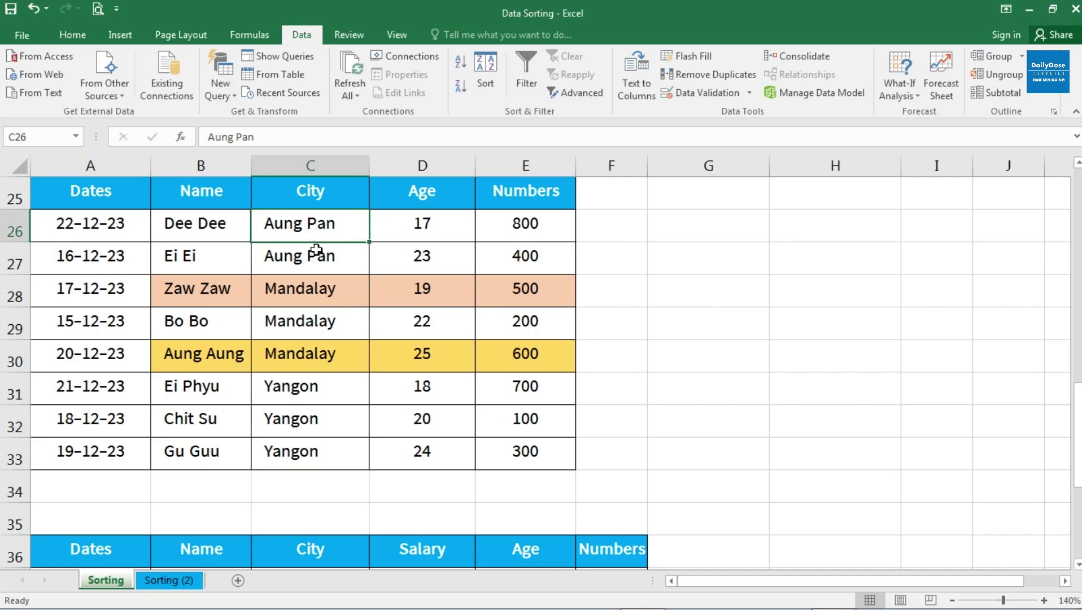
pyautogui.moveTo(307, 224); pyautogui.dragTo(300, 452)
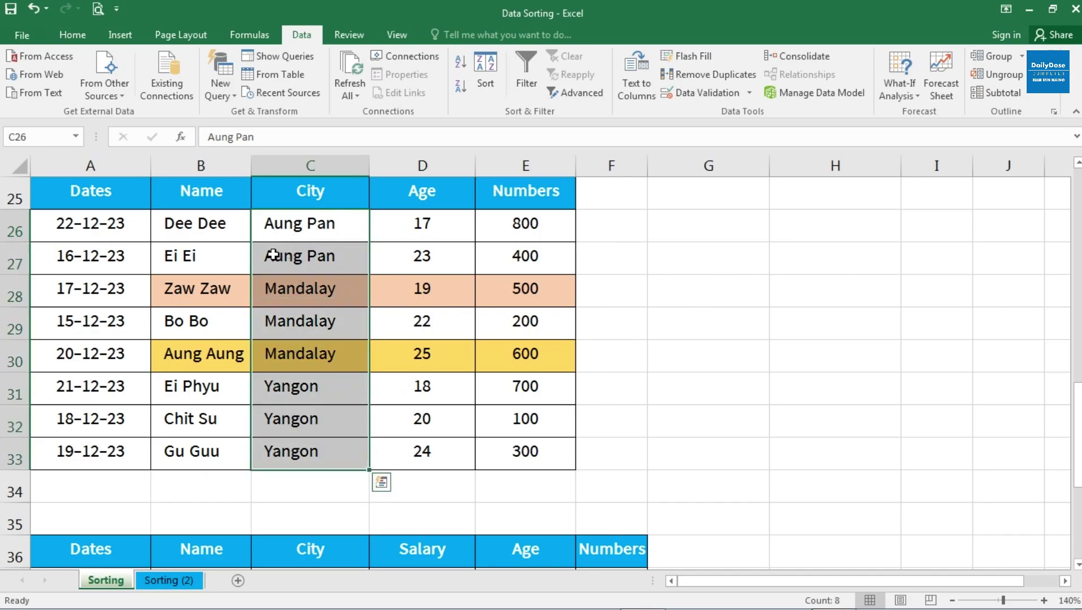
pyautogui.click(288, 302)
pyautogui.moveTo(288, 295); pyautogui.dragTo(285, 351)
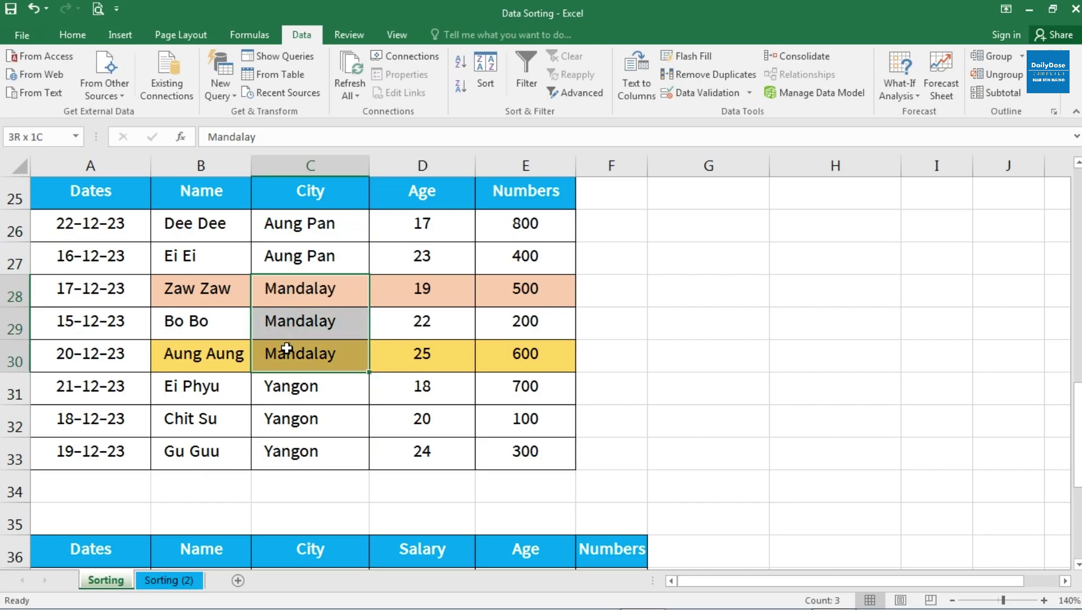
pyautogui.click(285, 353)
pyautogui.click(284, 395)
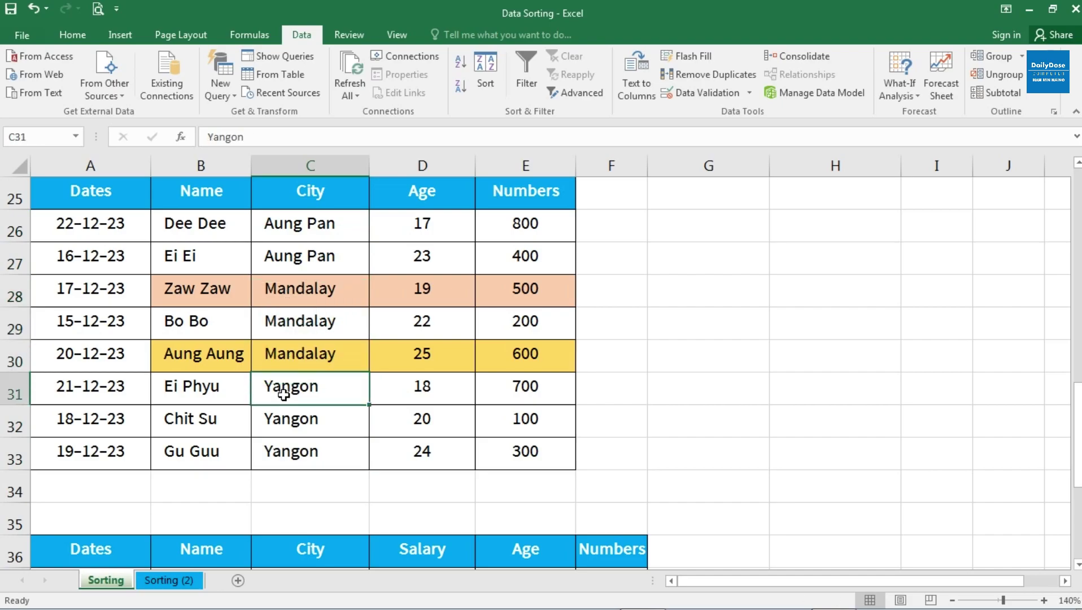
pyautogui.moveTo(307, 236); pyautogui.dragTo(310, 449)
pyautogui.click(305, 348)
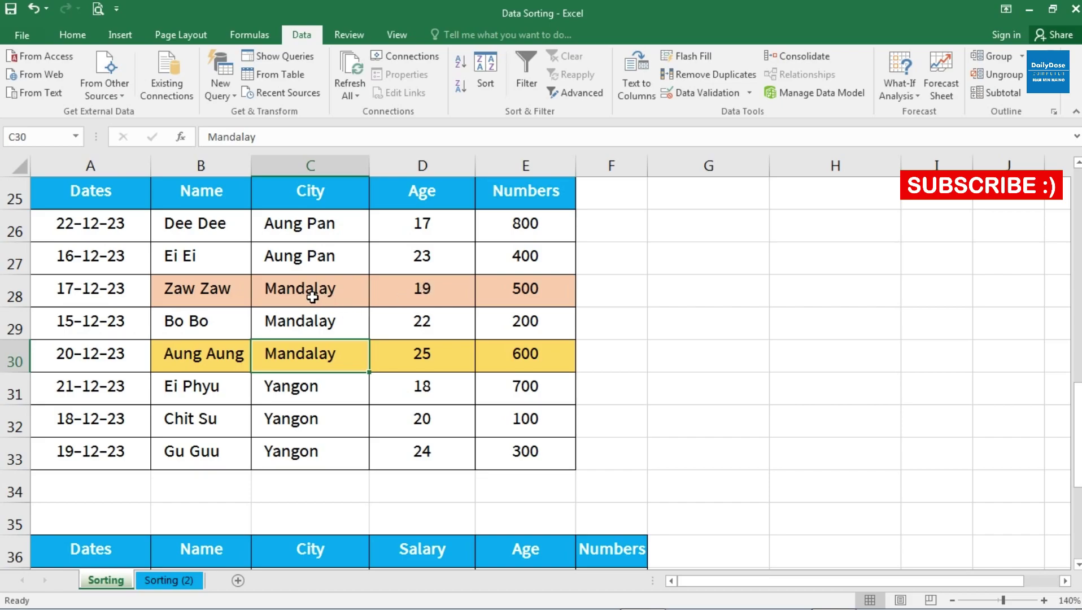
# Check the age order within the Aung Pan group, comparing C26:C27 with D26 and D27.
pyautogui.moveTo(321, 226); pyautogui.dragTo(314, 249)
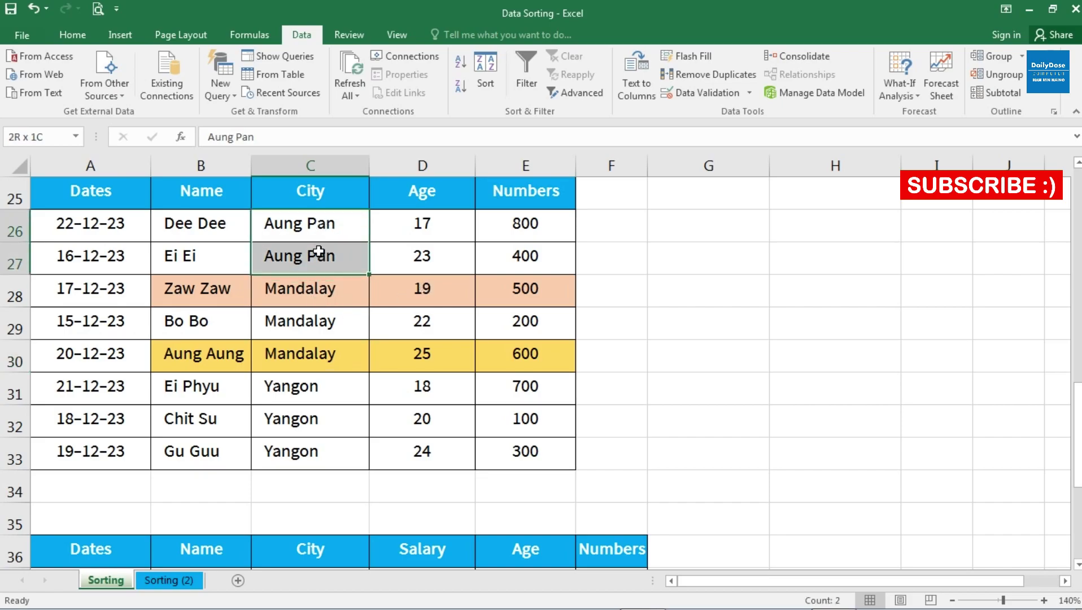
pyautogui.click(315, 229)
pyautogui.click(322, 257)
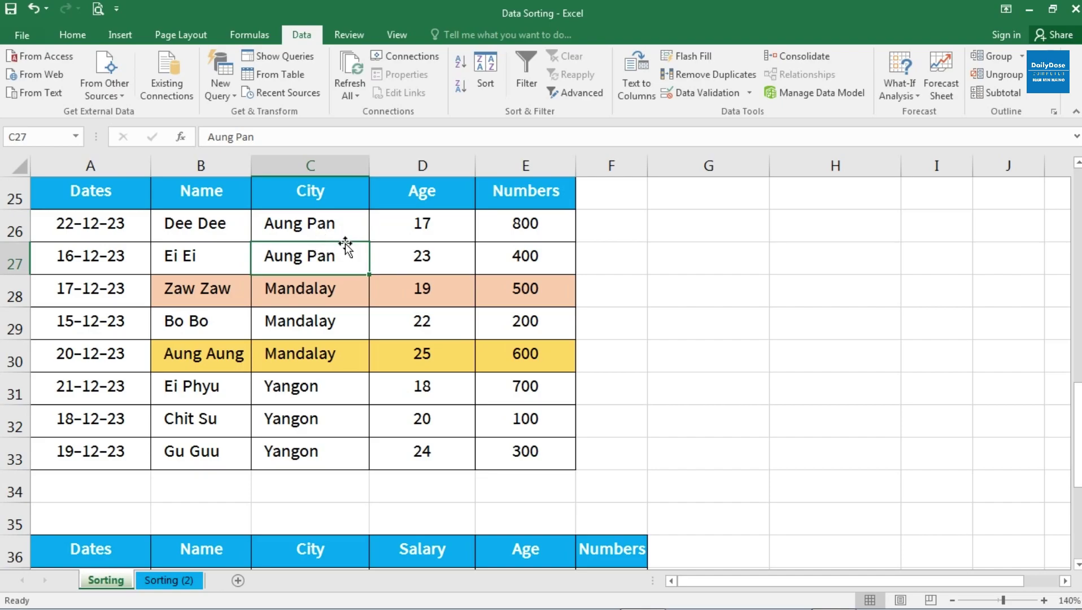
pyautogui.click(425, 230)
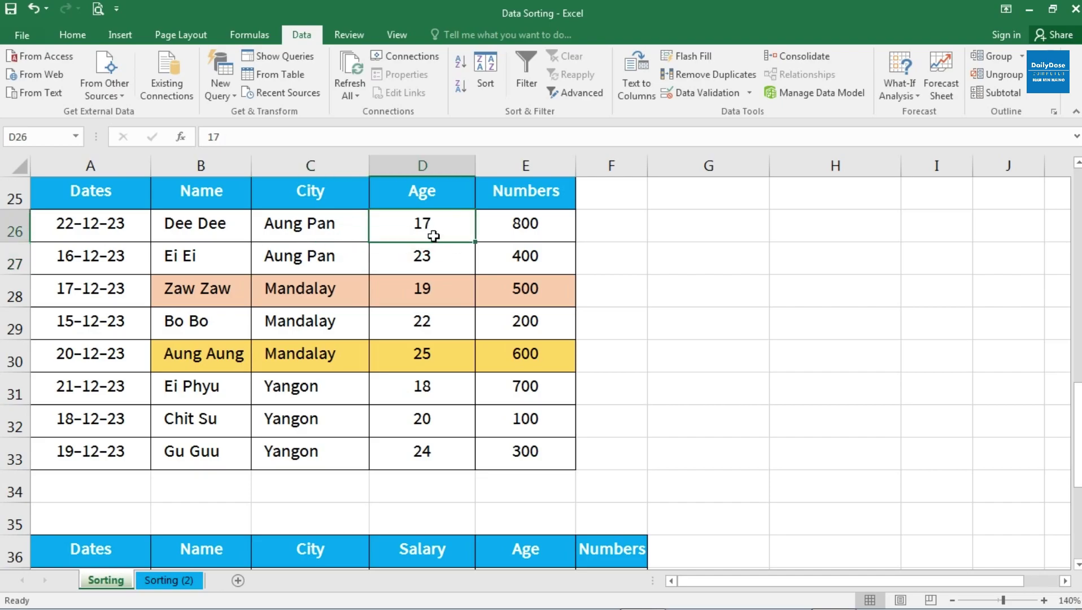
pyautogui.click(436, 264)
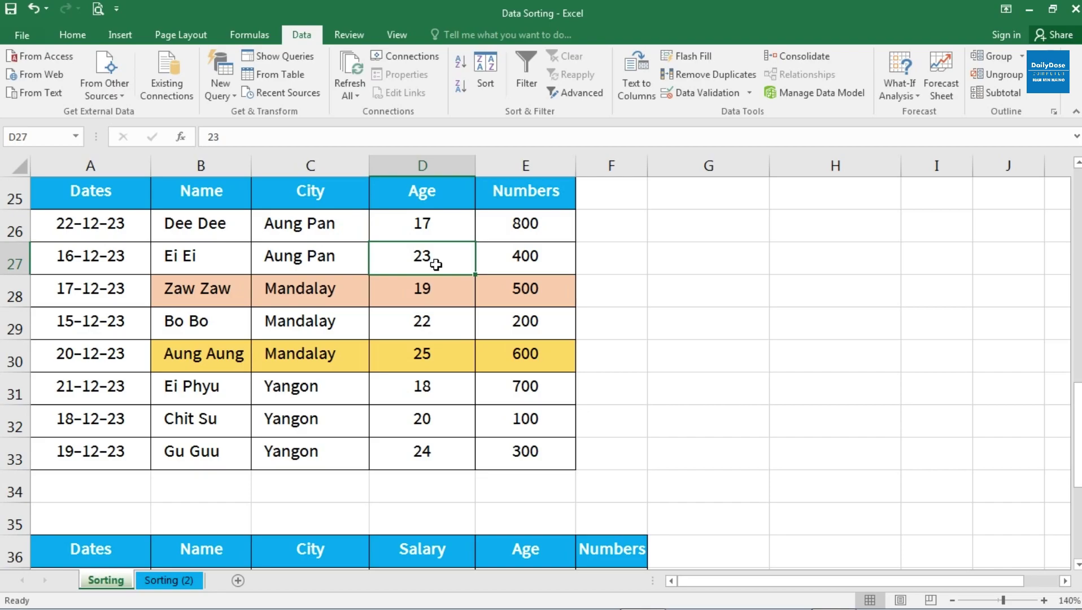
# Check the age order within the Mandalay group, comparing C28:C30 with D28:D30.
pyautogui.moveTo(346, 298); pyautogui.dragTo(338, 359)
pyautogui.click(337, 358)
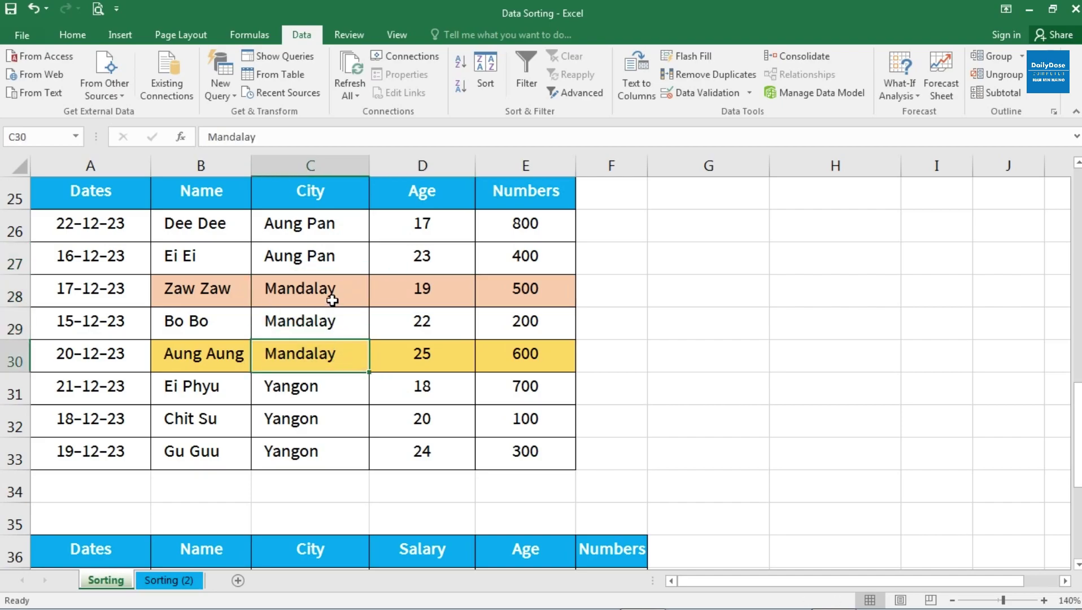
pyautogui.moveTo(334, 298); pyautogui.dragTo(331, 354)
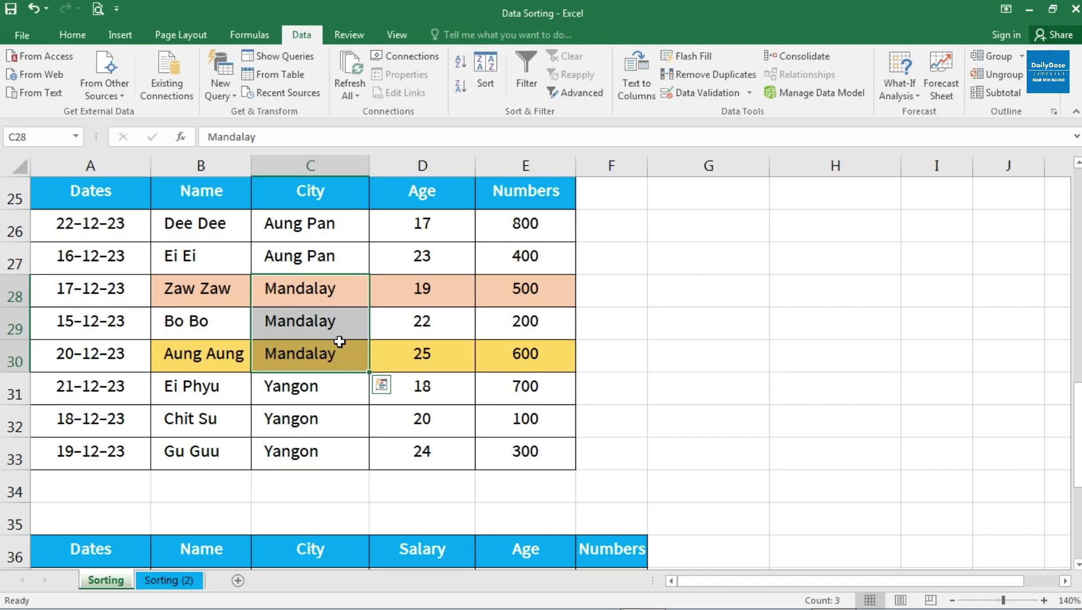
pyautogui.click(438, 289)
pyautogui.moveTo(447, 289); pyautogui.dragTo(441, 354)
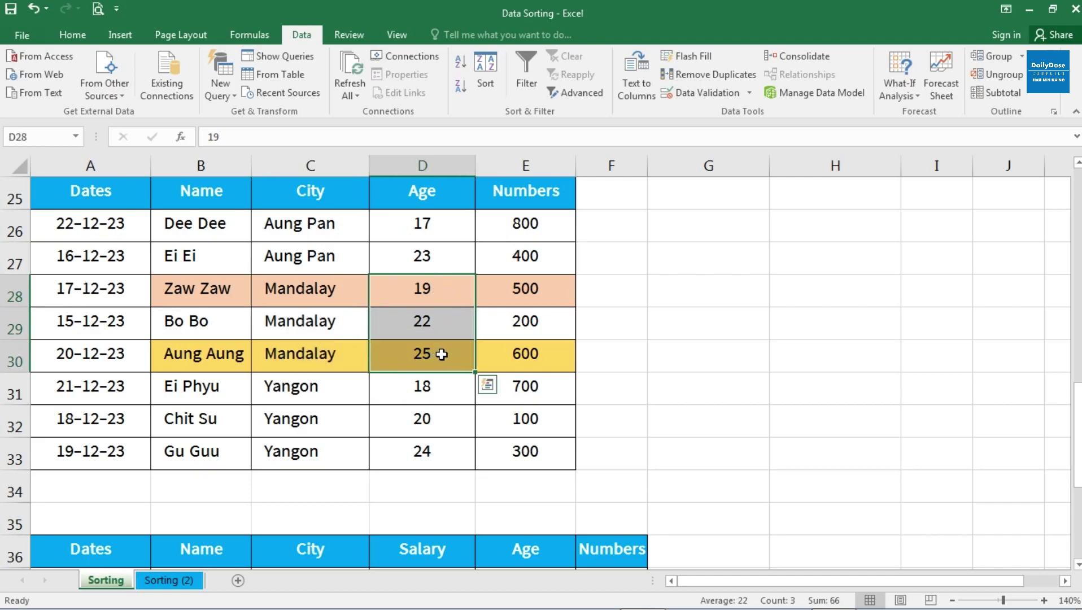
pyautogui.click(441, 354)
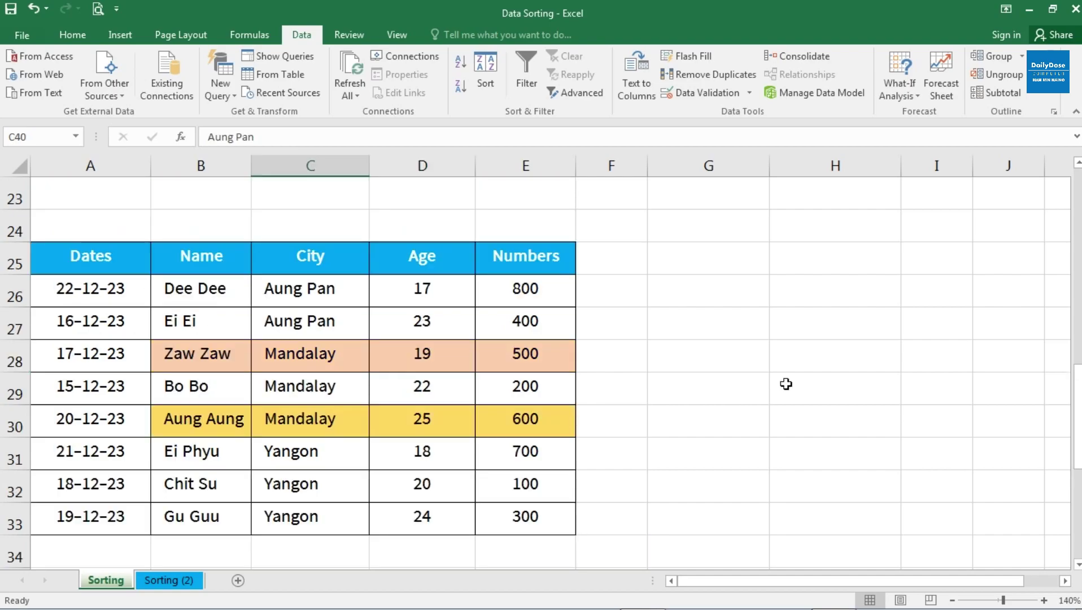
# Review the unsorted Name and City entries, B37:B44 and C37:C44, in the table starting at row 36.
pyautogui.scroll(-4, 786, 384)
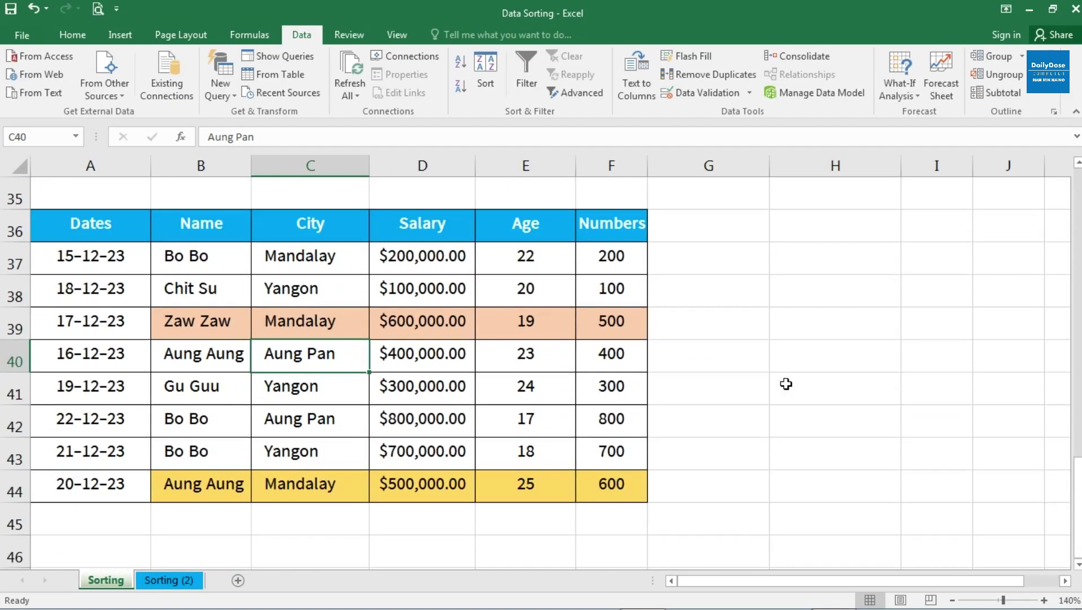
pyautogui.click(210, 230)
pyautogui.moveTo(215, 254); pyautogui.dragTo(210, 483)
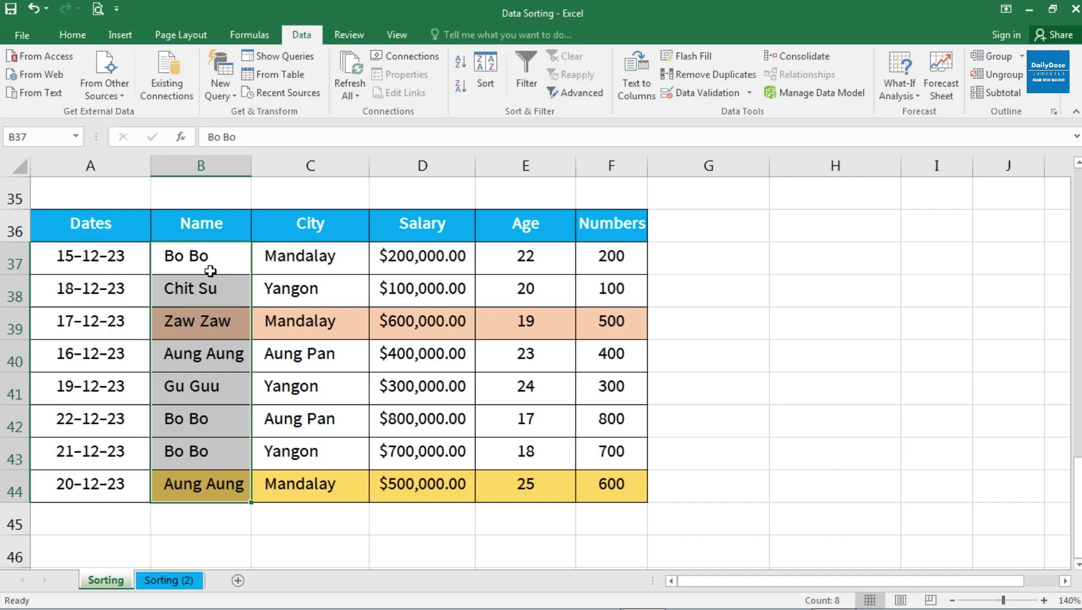
pyautogui.click(306, 257)
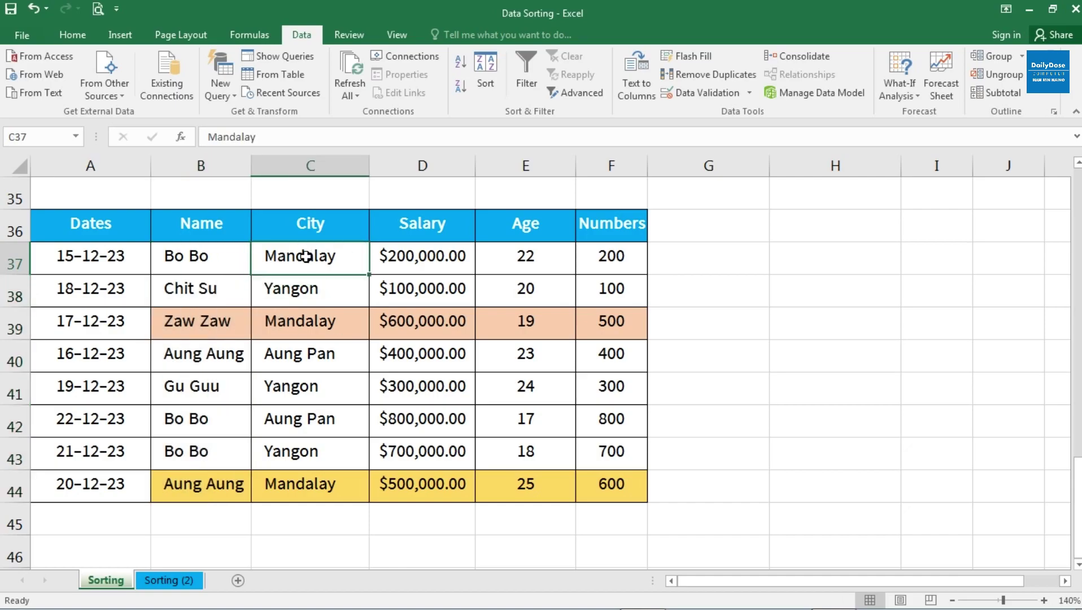
pyautogui.moveTo(306, 257); pyautogui.dragTo(304, 474)
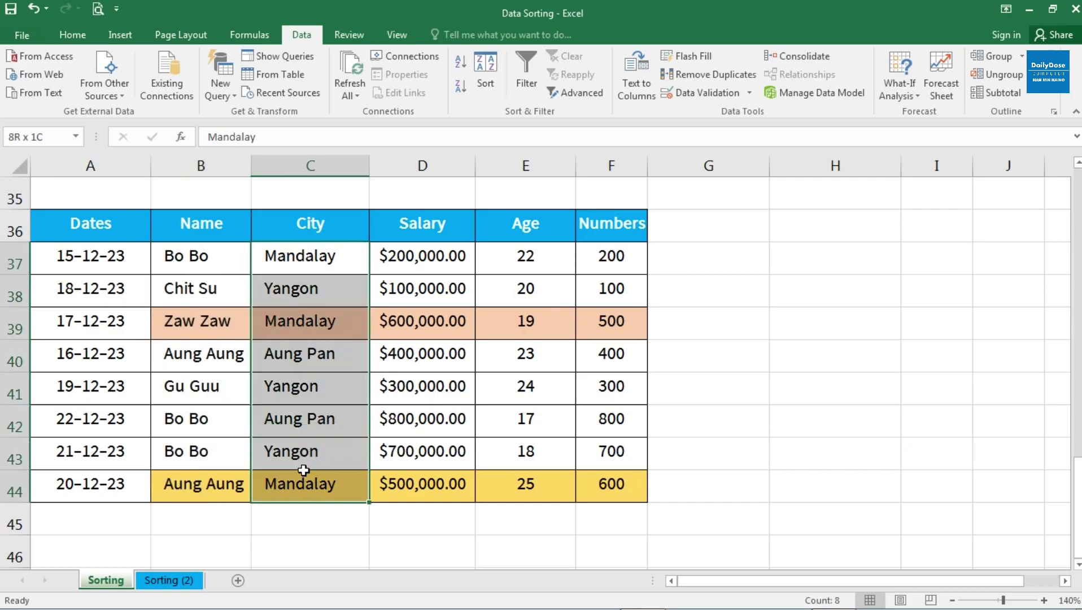
pyautogui.click(308, 321)
# Recheck the Aung Pan rows in the table starting at row 25, comparing C26 with D26 and C27 with D27.
pyautogui.scroll(3, 309, 324)
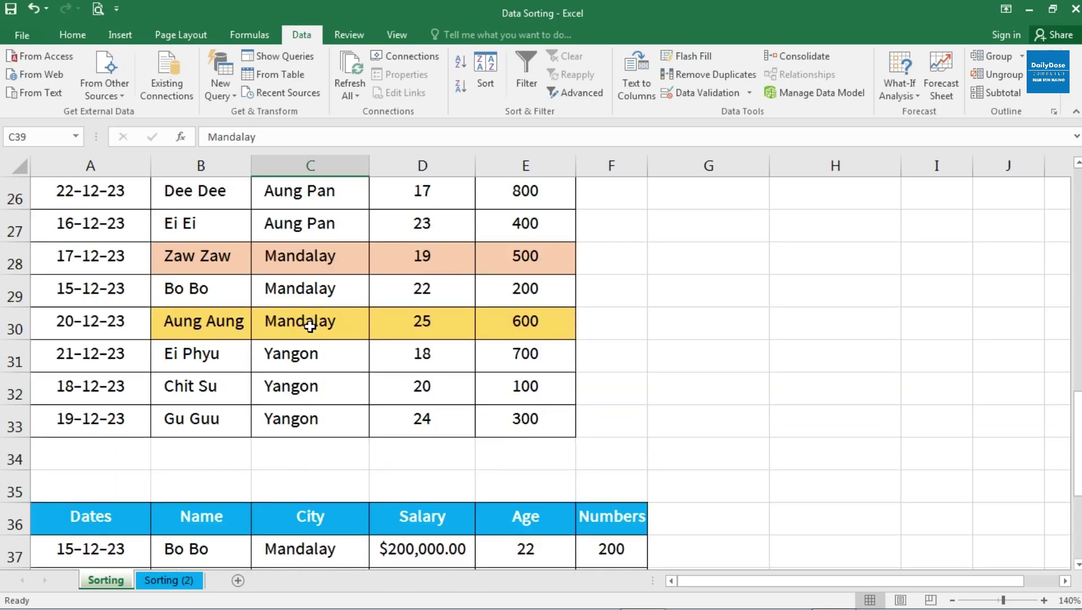
pyautogui.scroll(1, 310, 327)
pyautogui.click(298, 289)
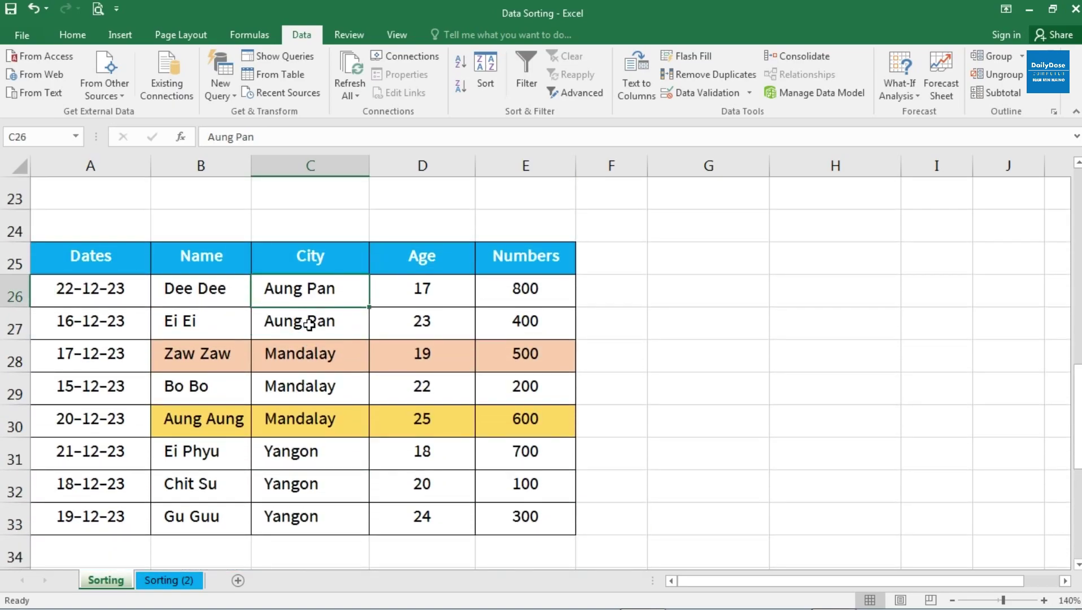
pyautogui.click(408, 295)
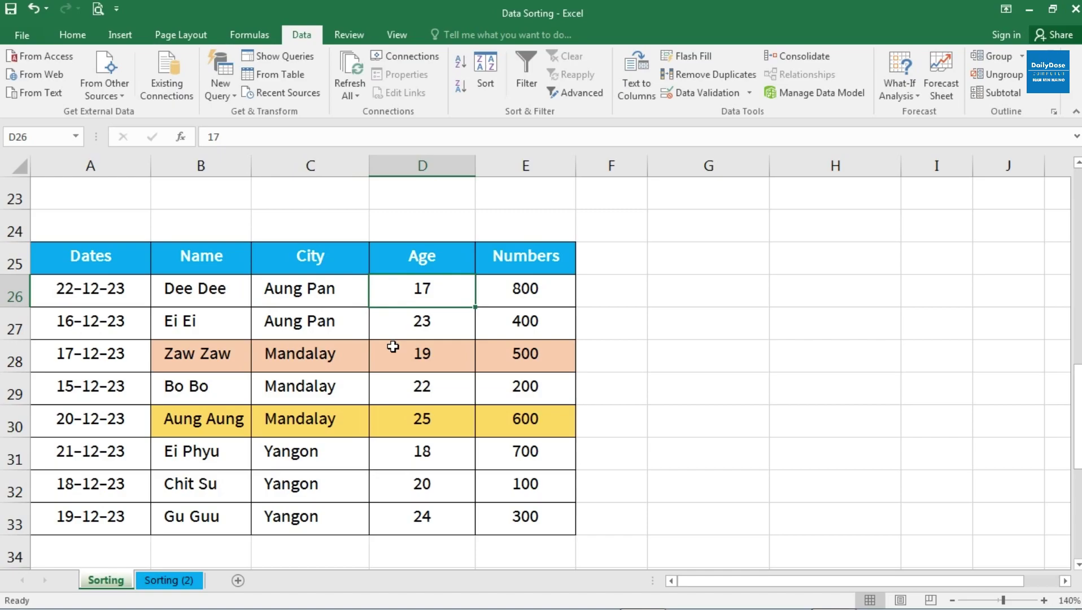
pyautogui.click(333, 323)
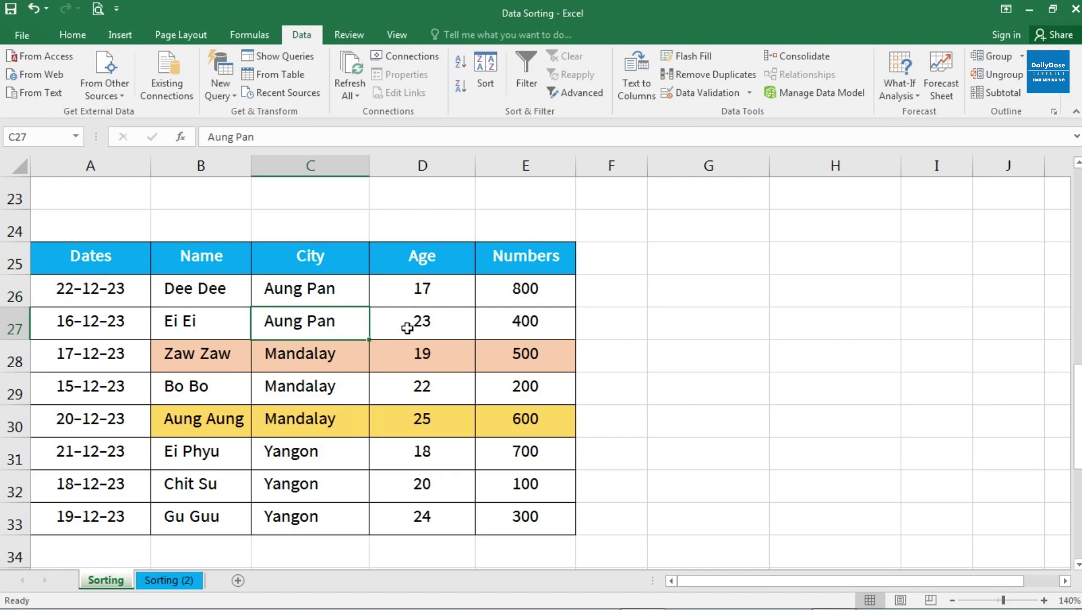
pyautogui.click(407, 328)
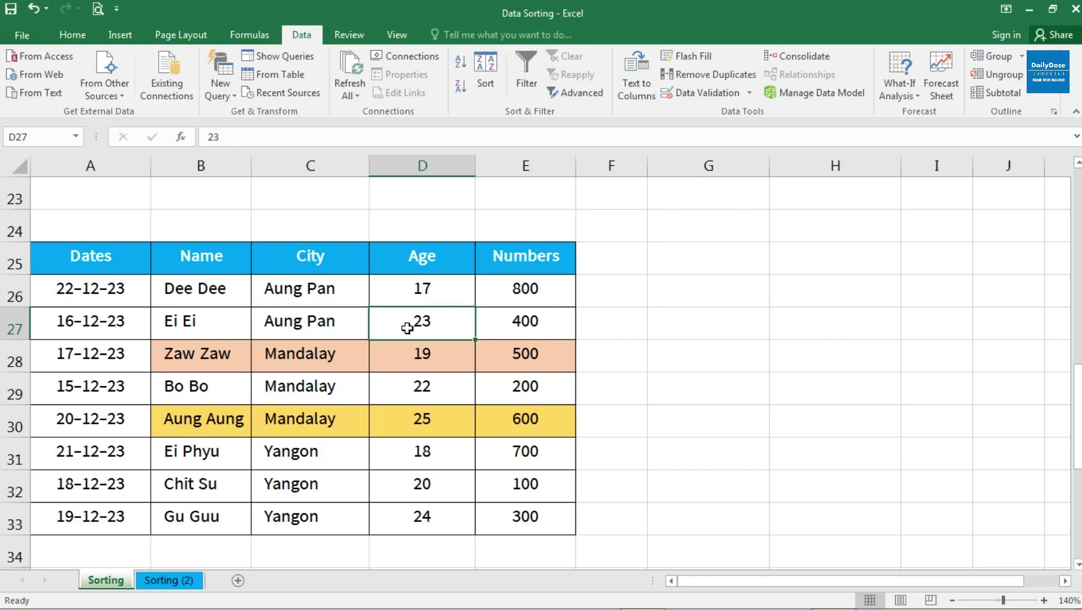
# Open a custom sort for the table starting at row 36 and sort by Name on Values, A to Z.
pyautogui.scroll(-4, 407, 328)
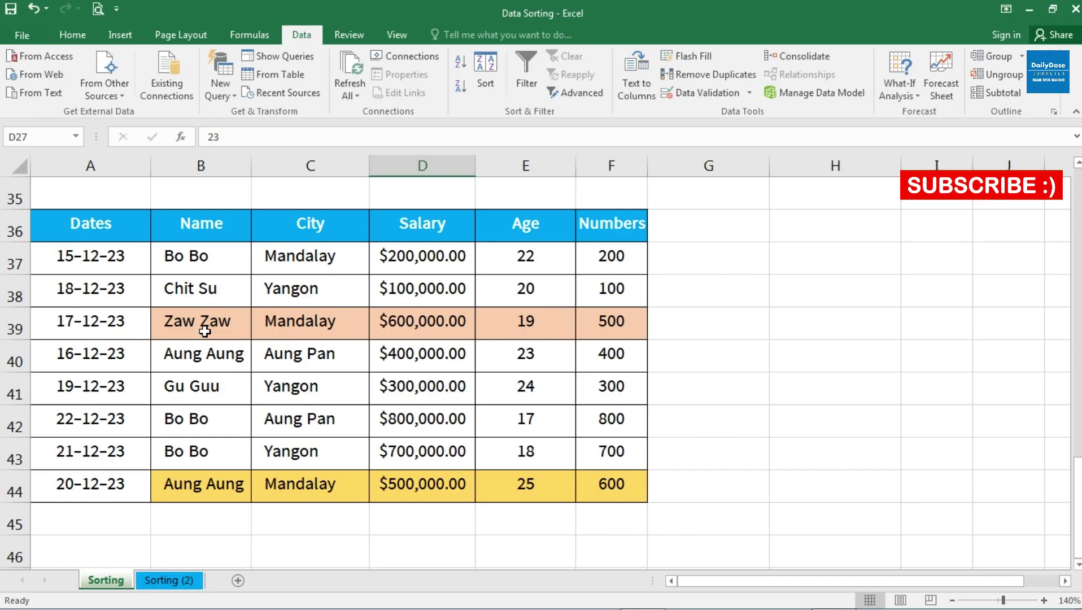
pyautogui.click(204, 331)
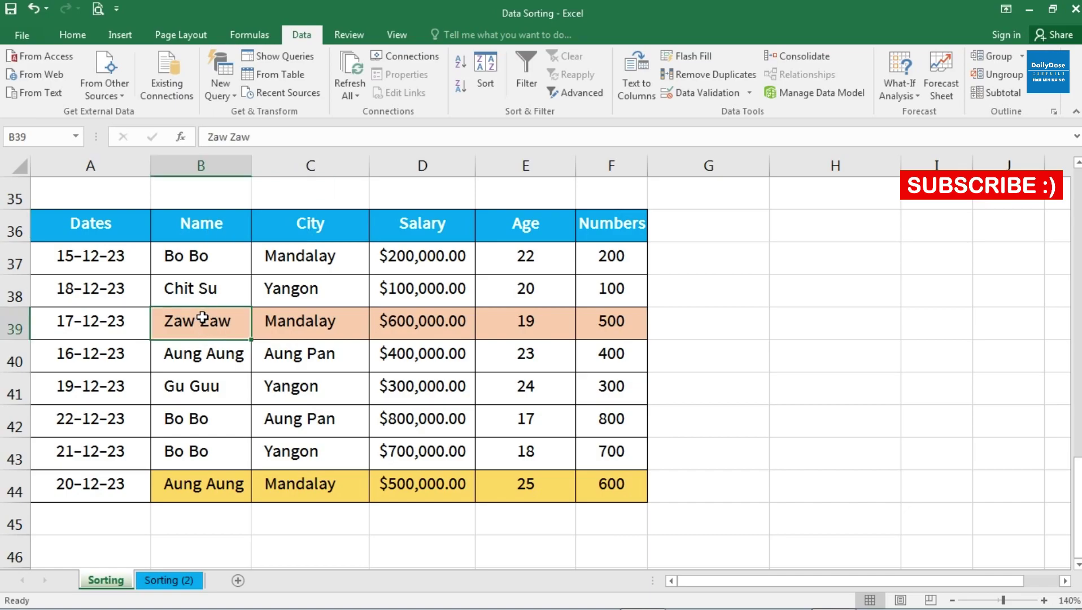
pyautogui.click(269, 331)
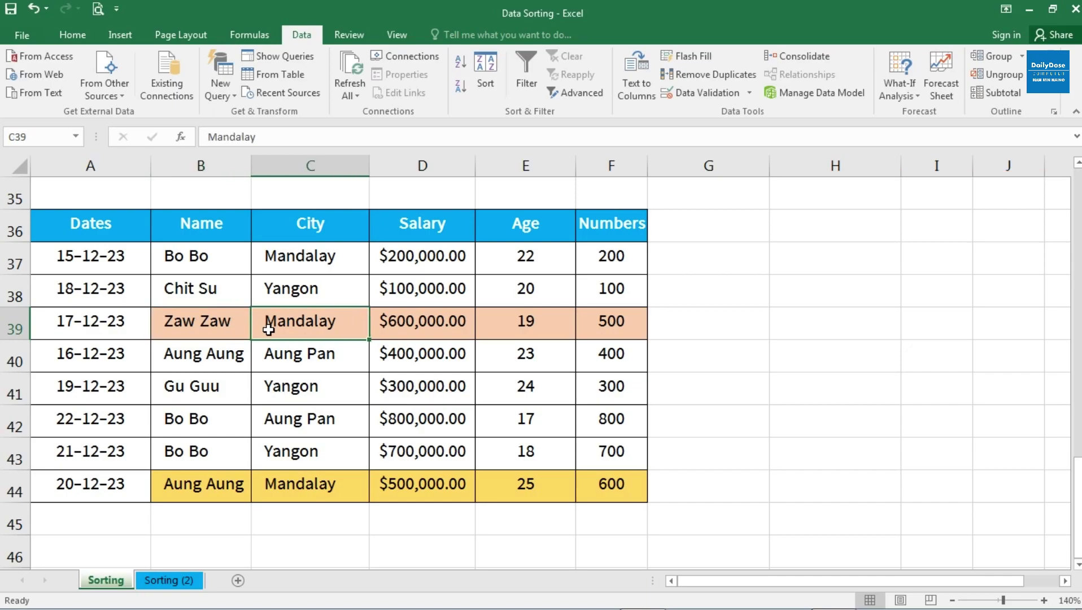
pyautogui.click(320, 358)
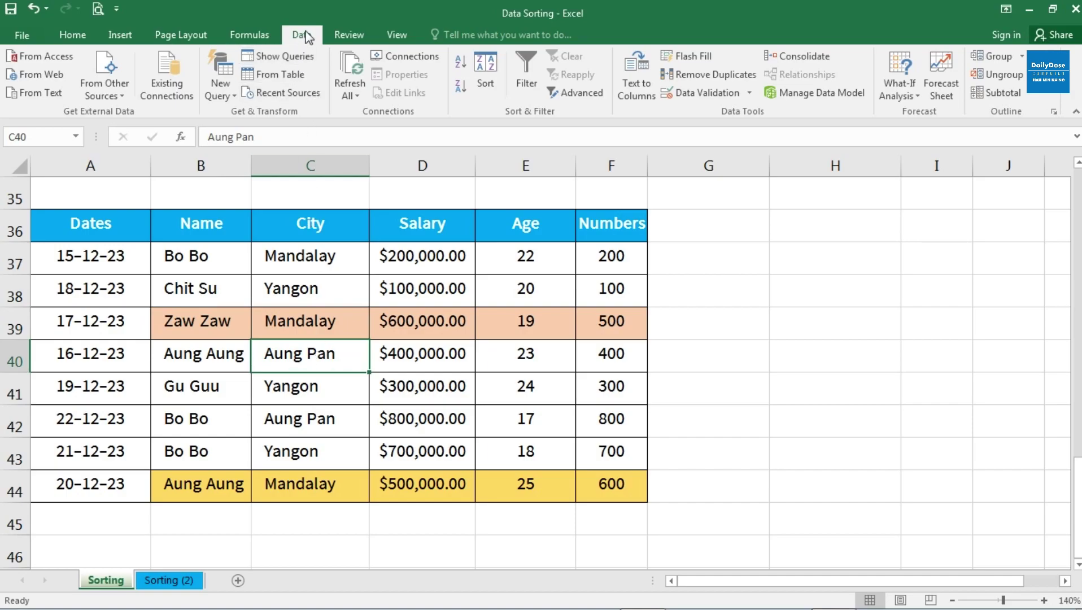
pyautogui.click(481, 76)
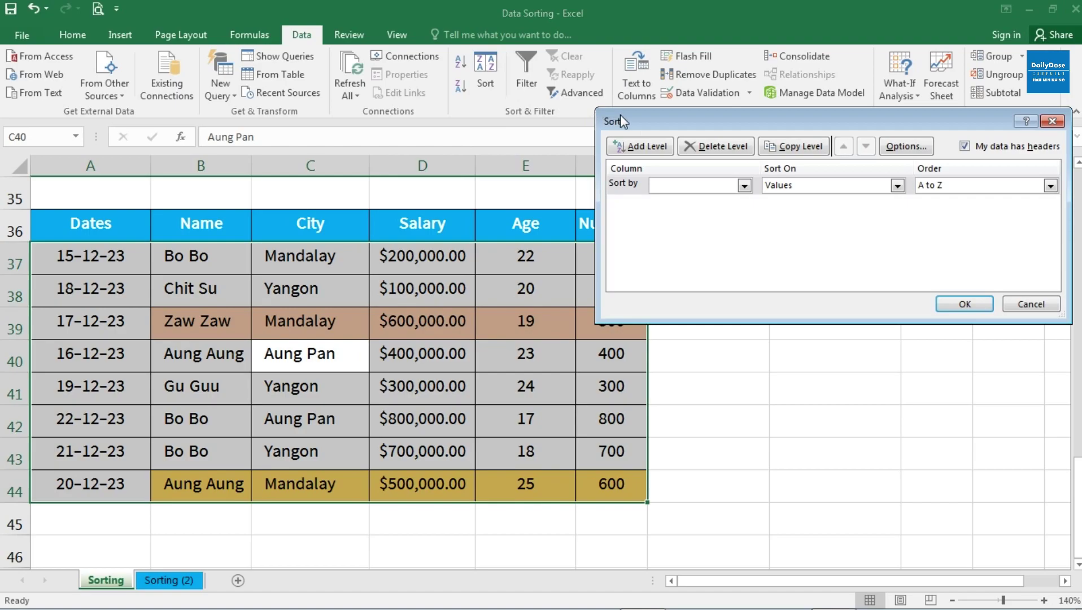
pyautogui.moveTo(618, 120); pyautogui.dragTo(556, 117)
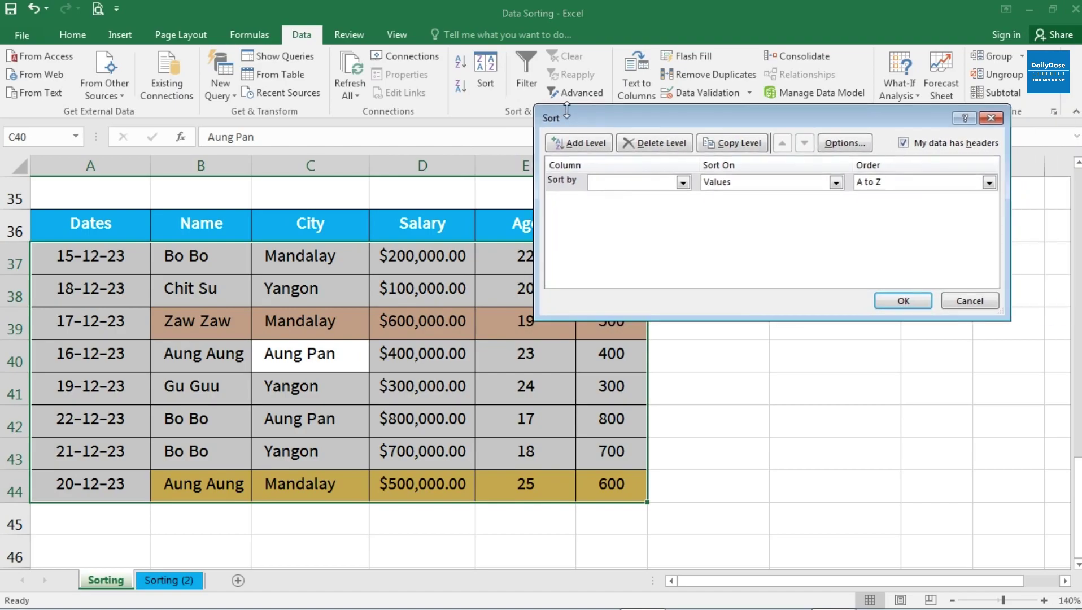
pyautogui.click(683, 182)
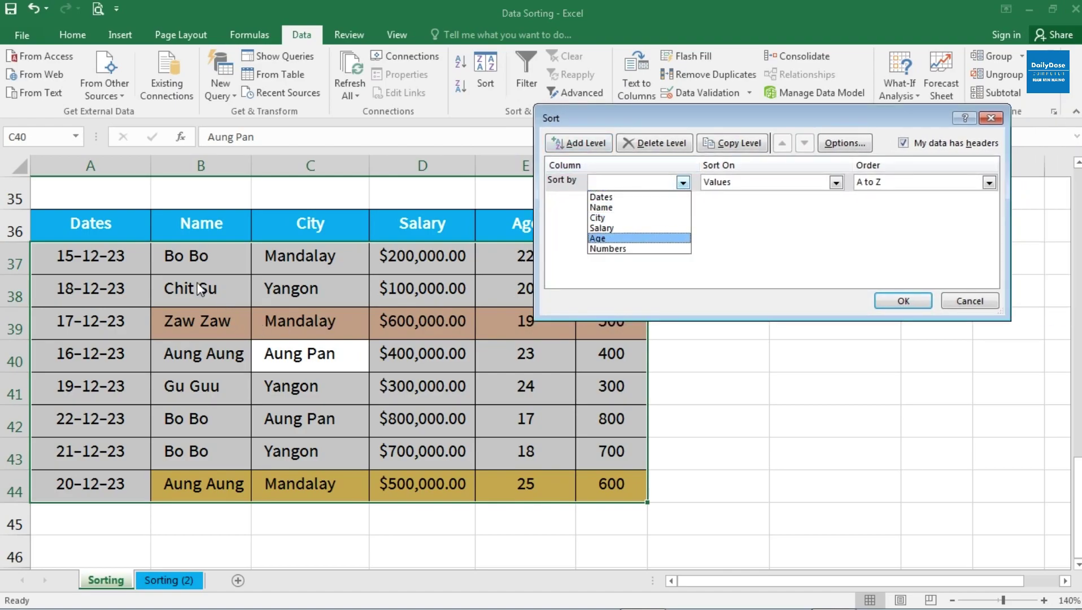
pyautogui.click(611, 207)
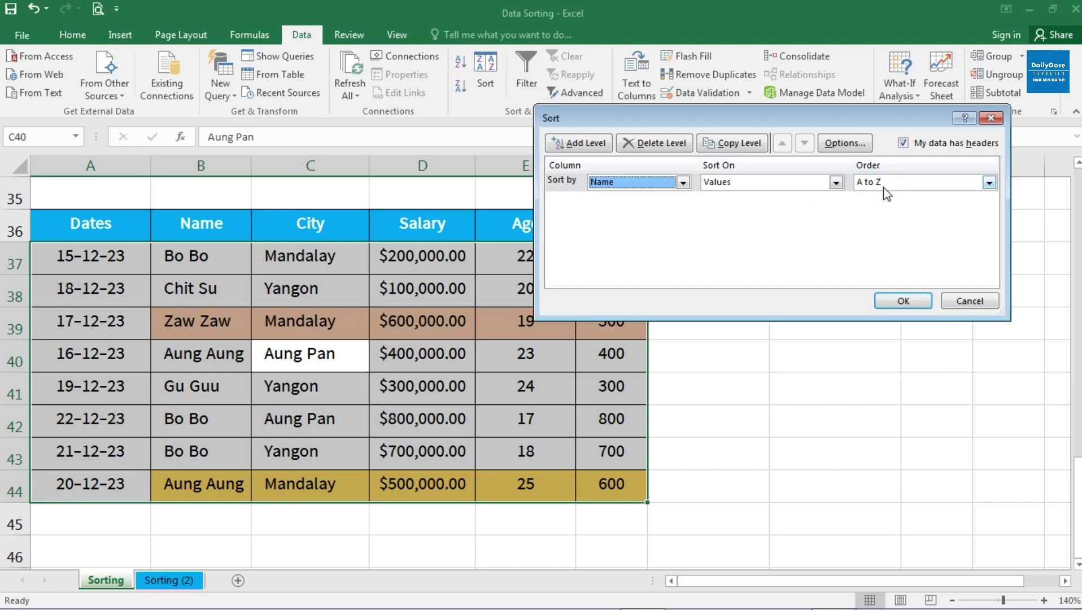
# Add a second sort level for City on Values, A to Z, and apply the sort.
pyautogui.click(585, 146)
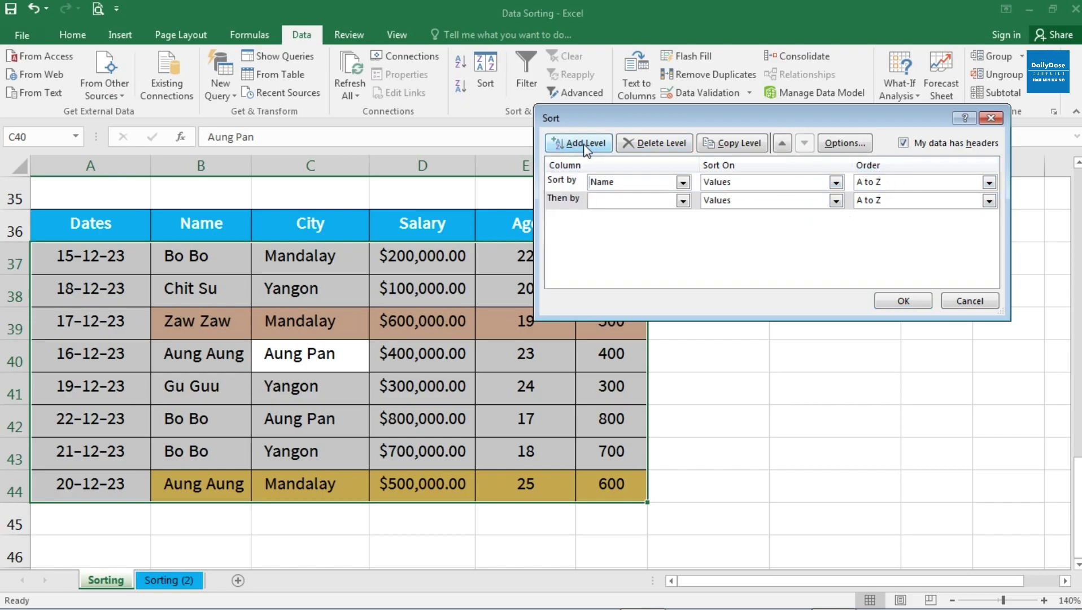
pyautogui.click(683, 201)
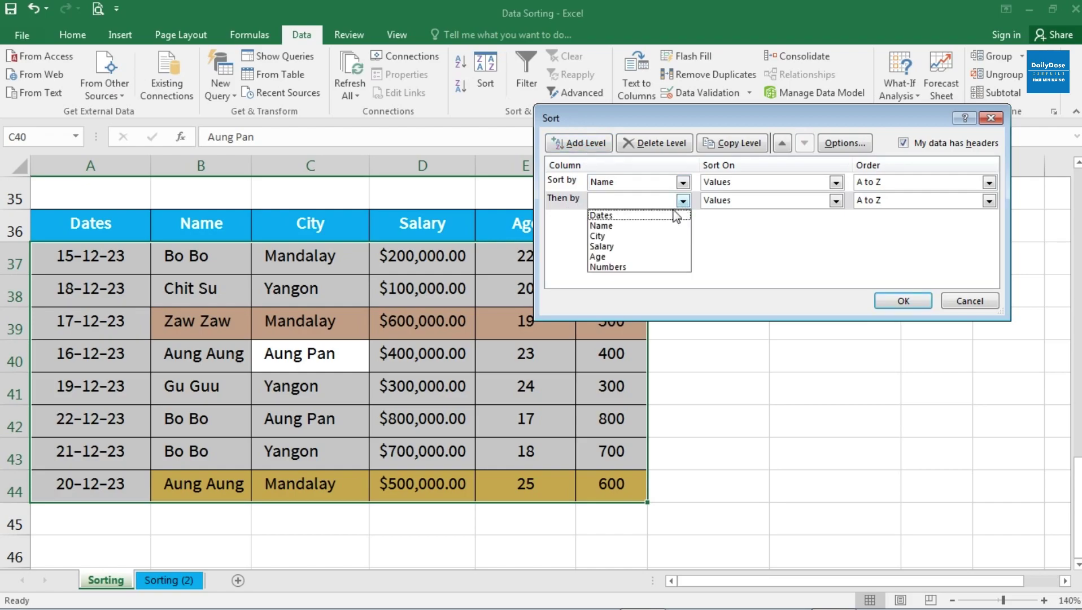
pyautogui.click(615, 237)
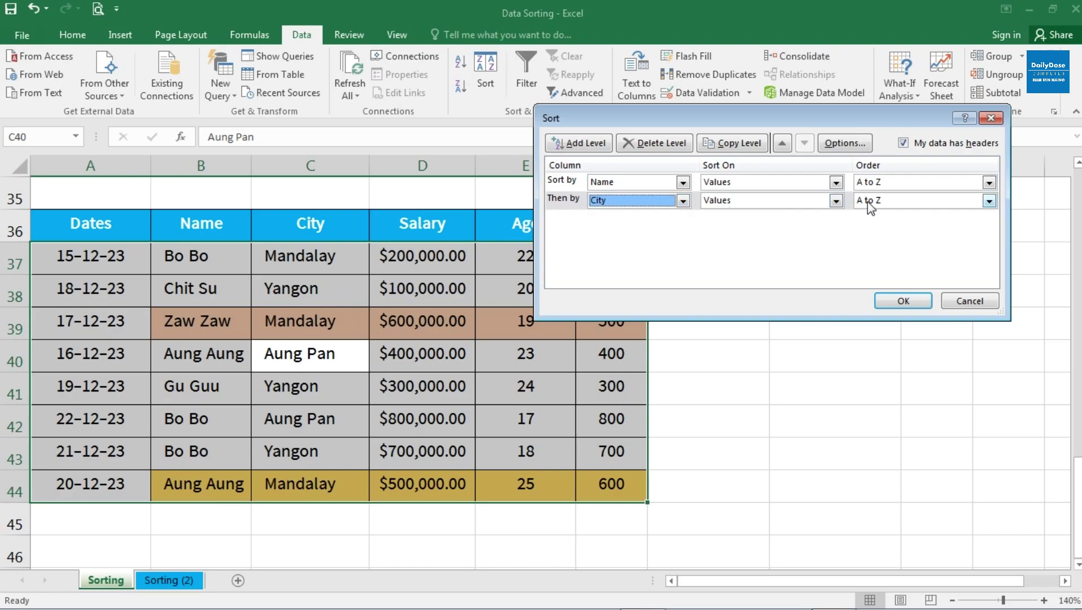
pyautogui.click(904, 304)
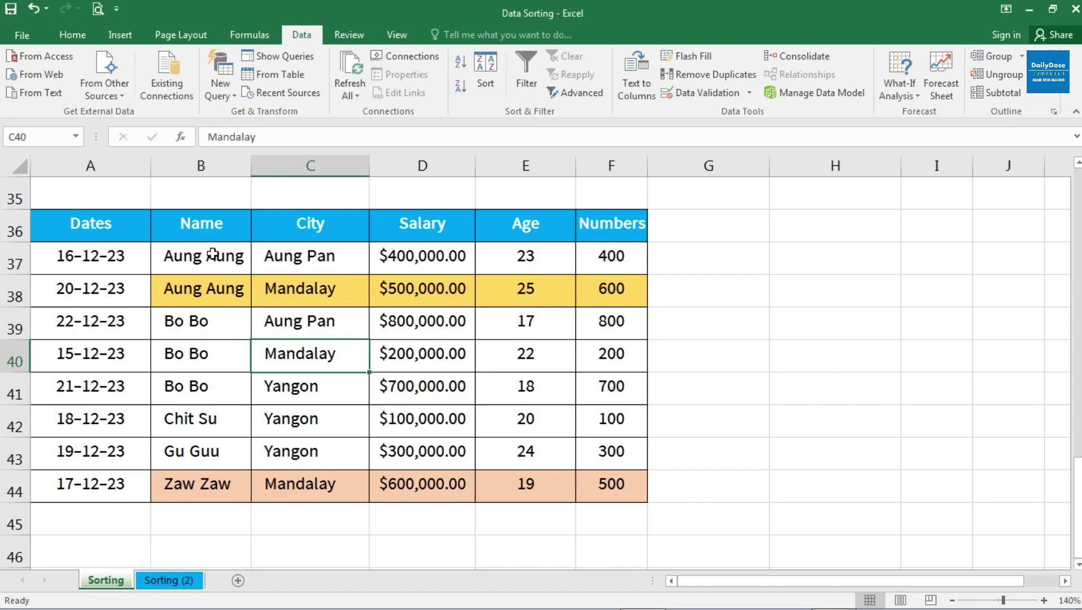
# Check the alphabetical order of the Name column, B37:B44.
pyautogui.moveTo(212, 253); pyautogui.dragTo(204, 490)
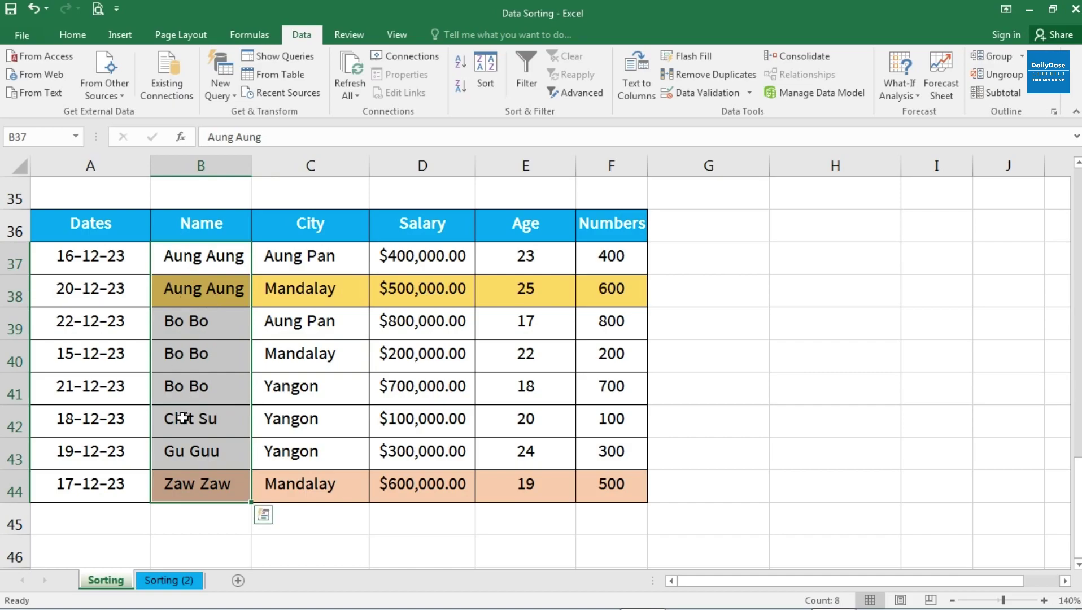
pyautogui.click(216, 330)
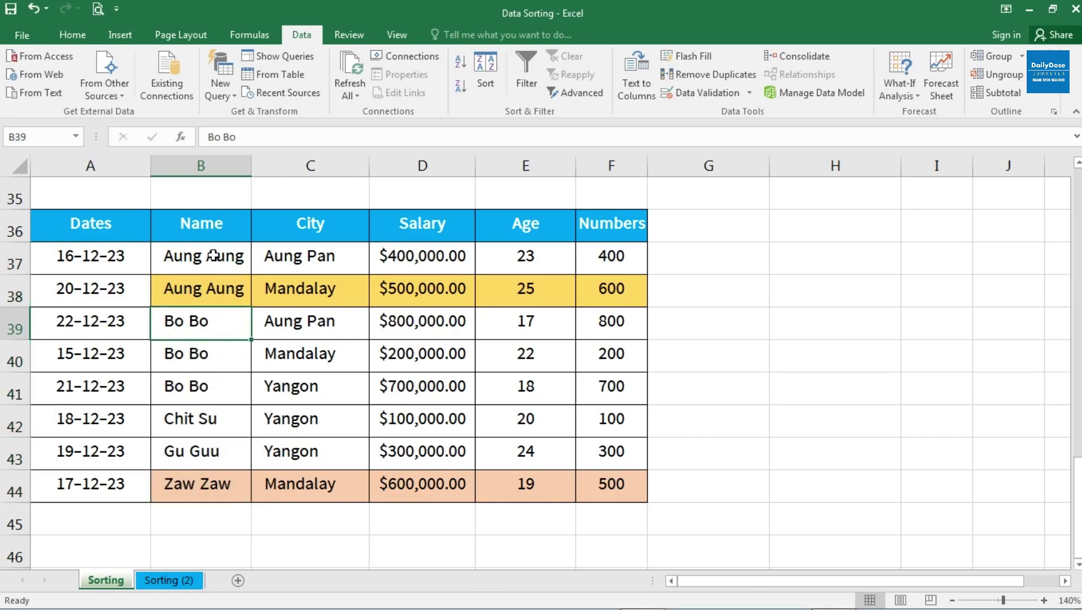
pyautogui.moveTo(218, 255); pyautogui.dragTo(203, 483)
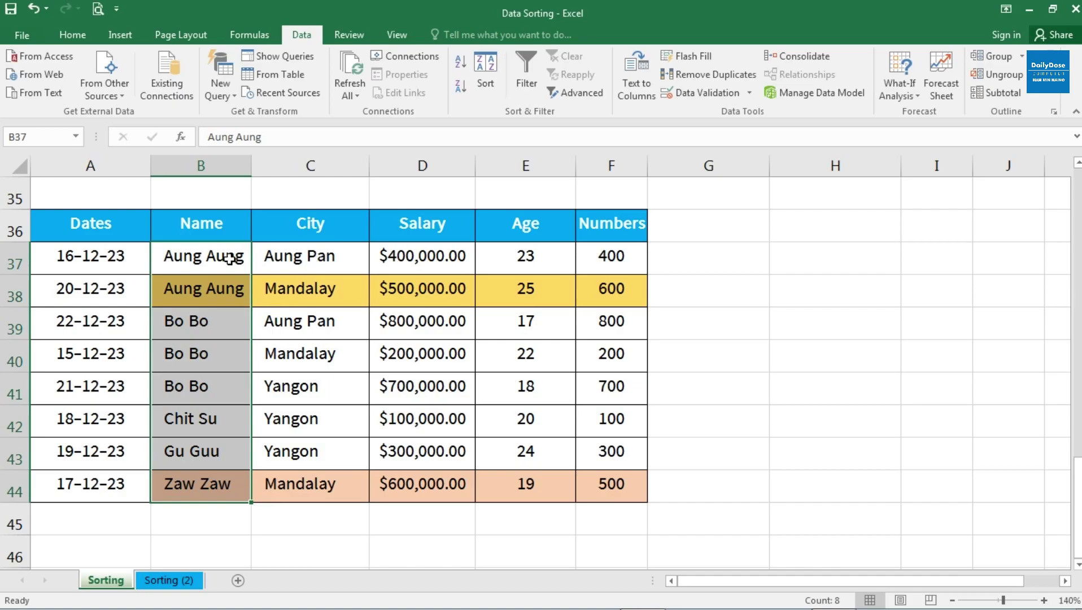
# Check the city order for the repeated name in B37:B38, comparing Aung Pan in C37 with Mandalay in C38.
pyautogui.moveTo(224, 256); pyautogui.dragTo(225, 285)
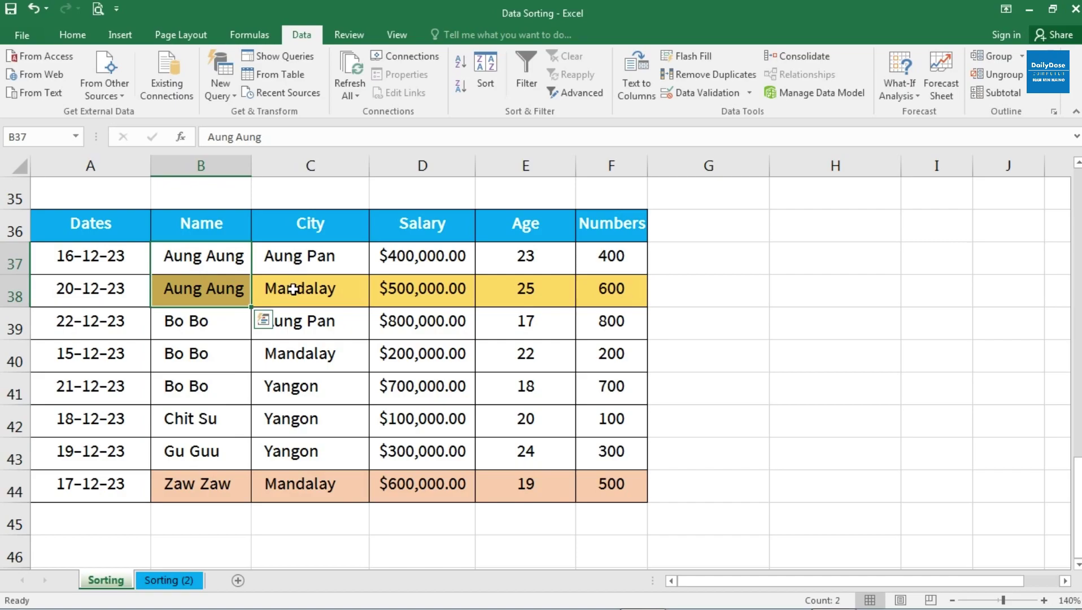
pyautogui.moveTo(309, 249); pyautogui.dragTo(309, 483)
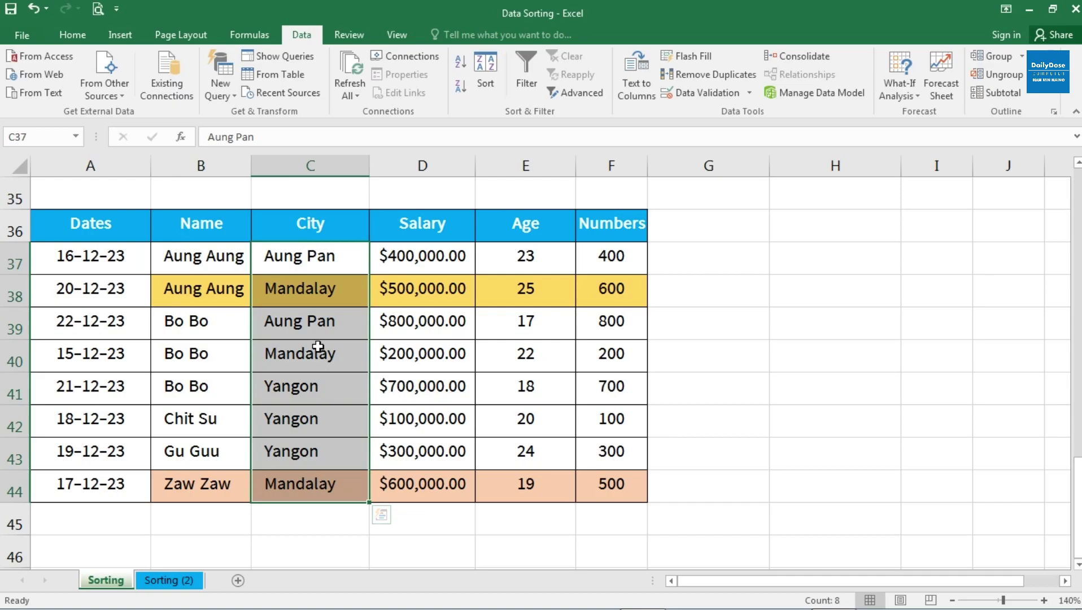
pyautogui.click(284, 266)
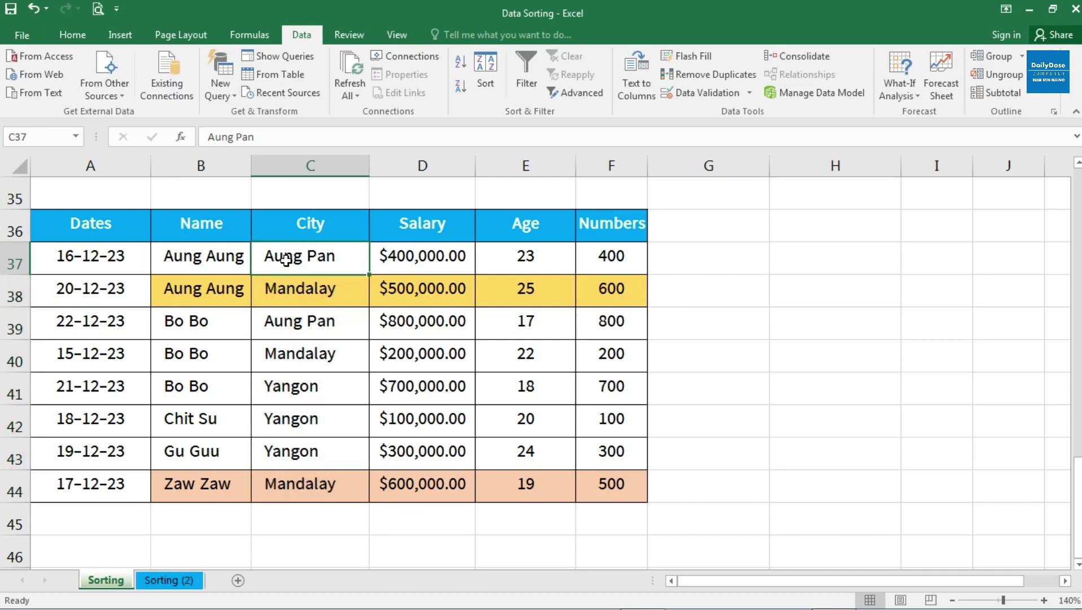
pyautogui.click(289, 299)
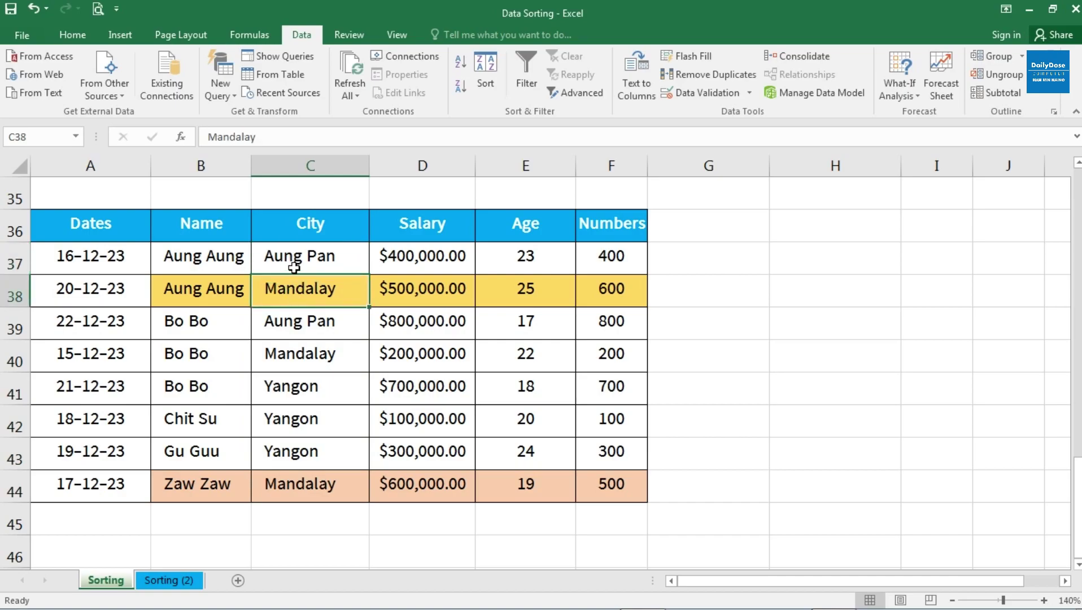
pyautogui.click(282, 255)
pyautogui.click(283, 287)
# Check the city order for the repeated name in B39:B41 against C39:C41.
pyautogui.moveTo(201, 331); pyautogui.dragTo(211, 384)
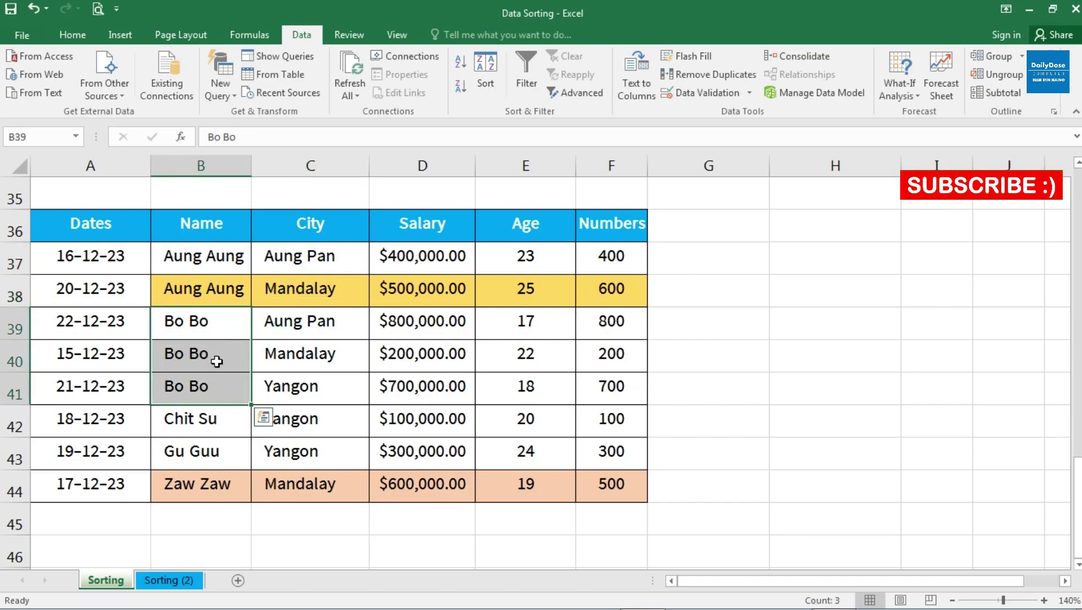
pyautogui.moveTo(293, 328); pyautogui.dragTo(292, 386)
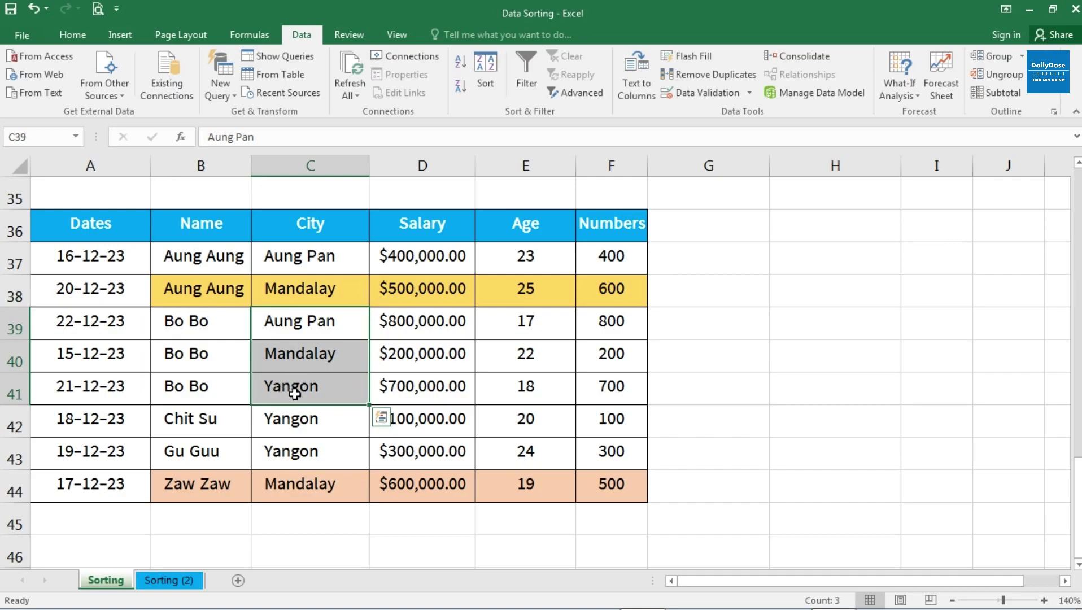
pyautogui.click(313, 395)
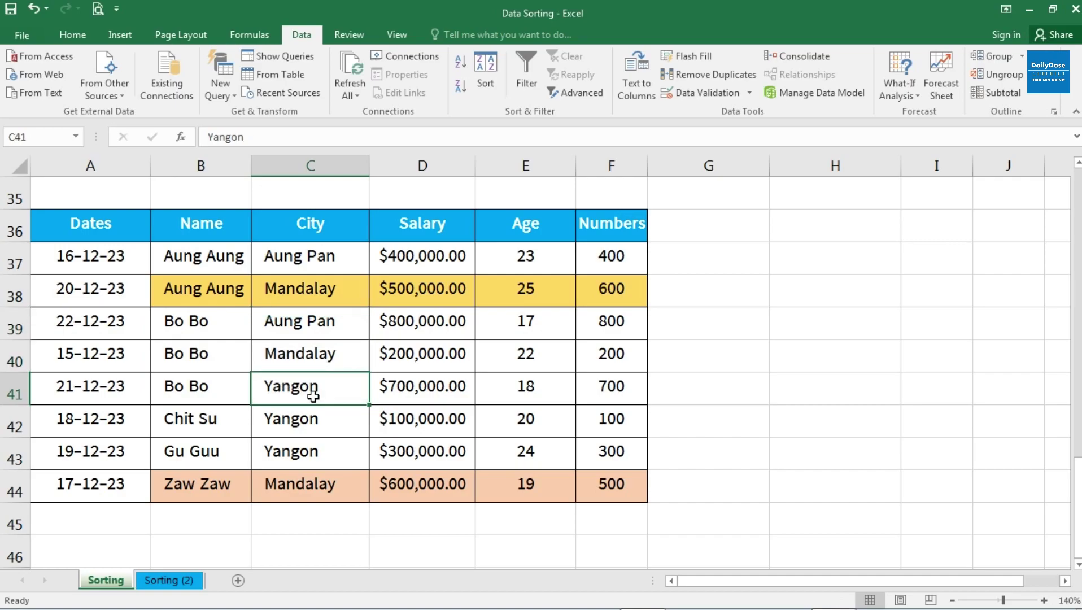
# Review the full Name and City columns, B36:B44 and C36:C44, as the two sort levels.
pyautogui.moveTo(217, 234); pyautogui.dragTo(205, 471)
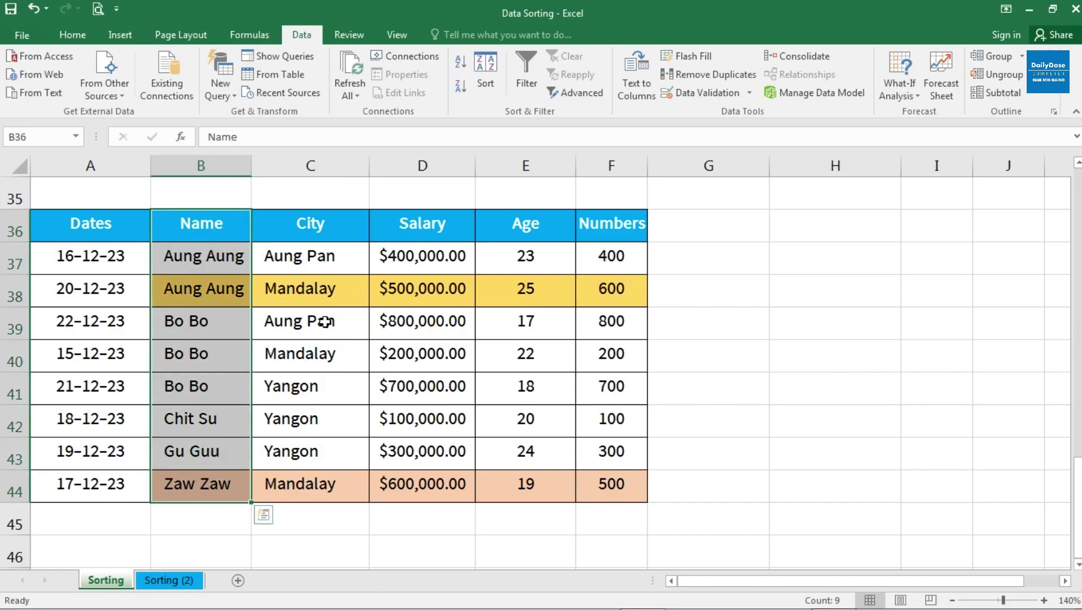
pyautogui.moveTo(311, 228); pyautogui.dragTo(290, 474)
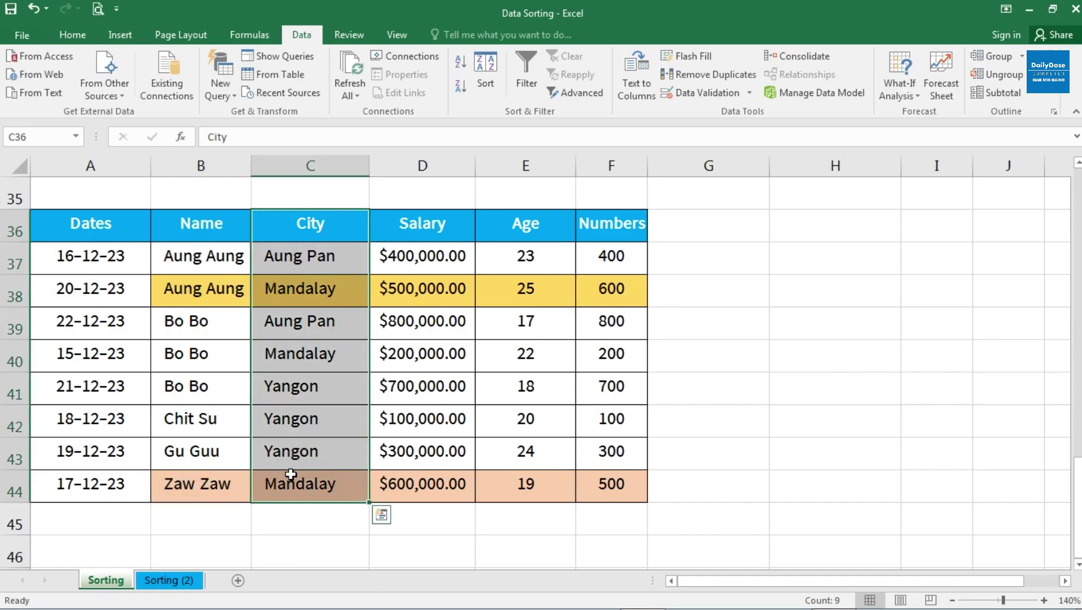
pyautogui.click(307, 393)
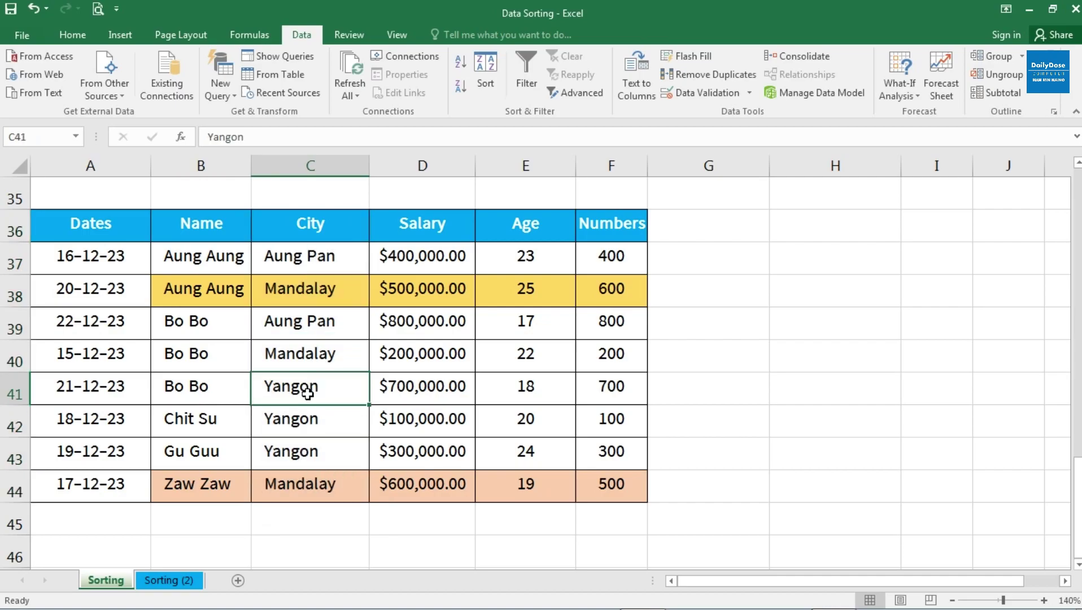